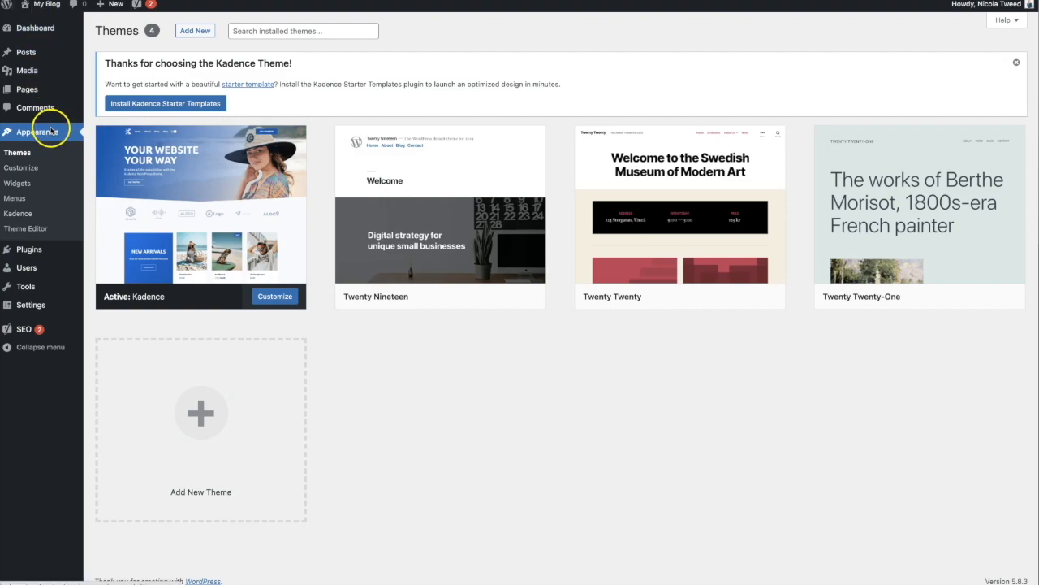
Step: Open the Header section of the theme customizer, with the header builder's rows shown
click(24, 171)
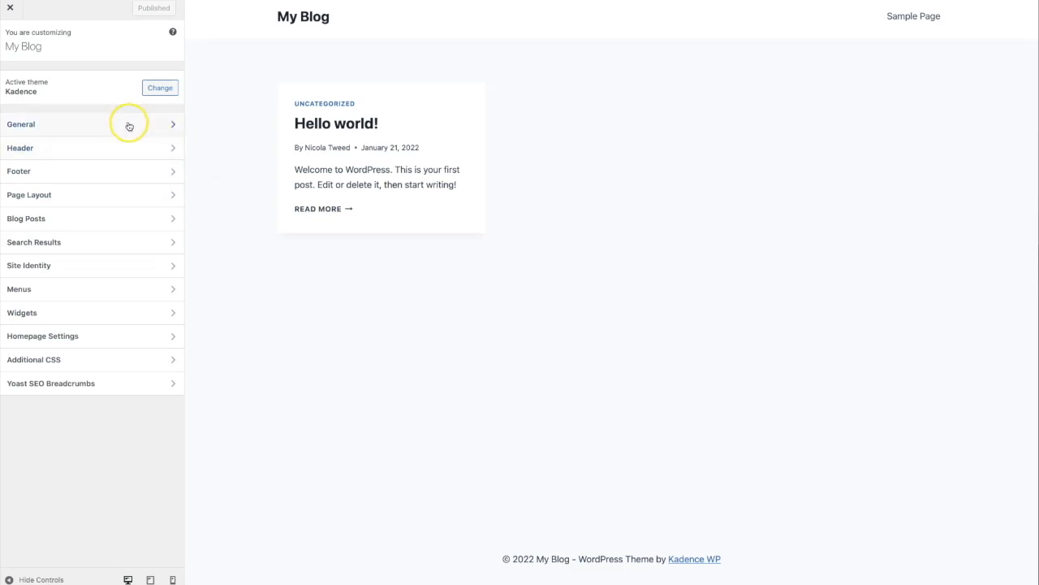
click(31, 150)
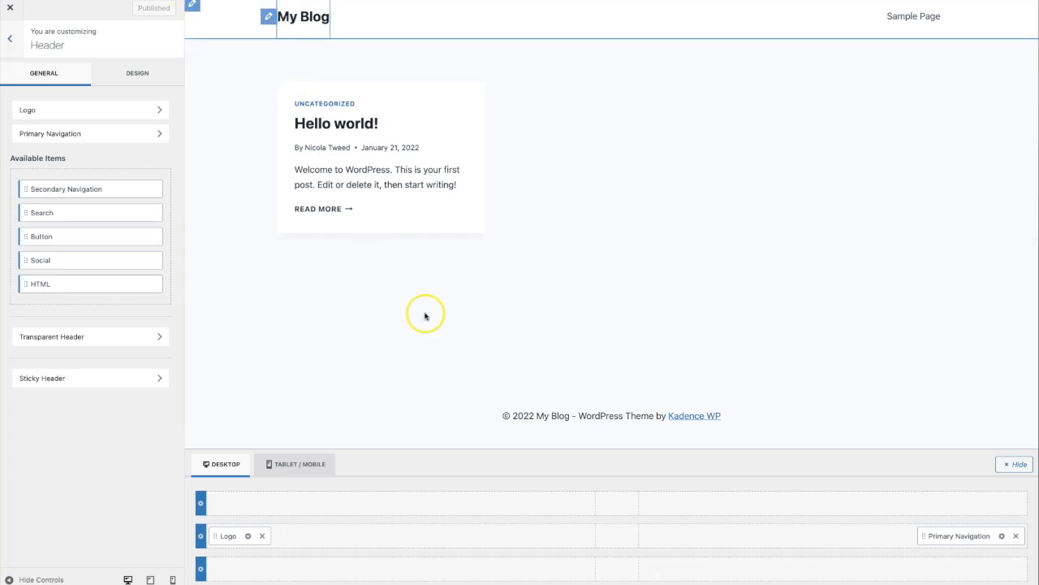
click(1019, 466)
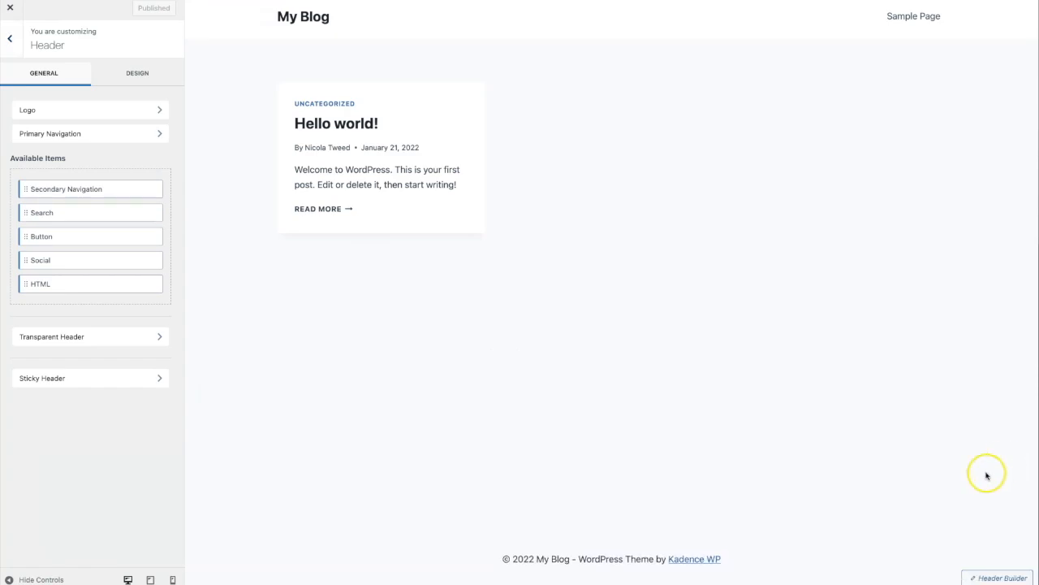
click(1000, 578)
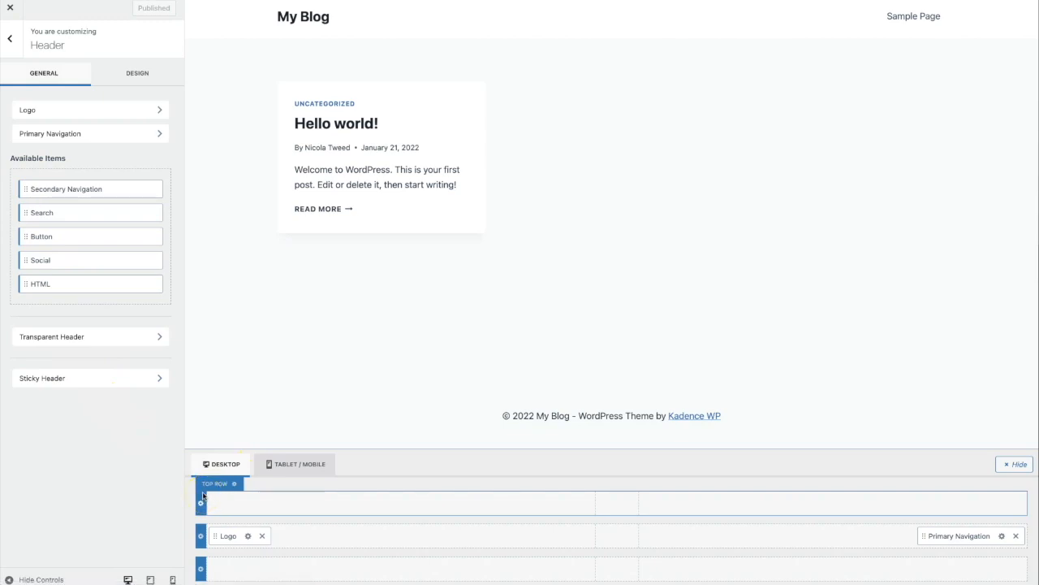
click(217, 518)
click(227, 551)
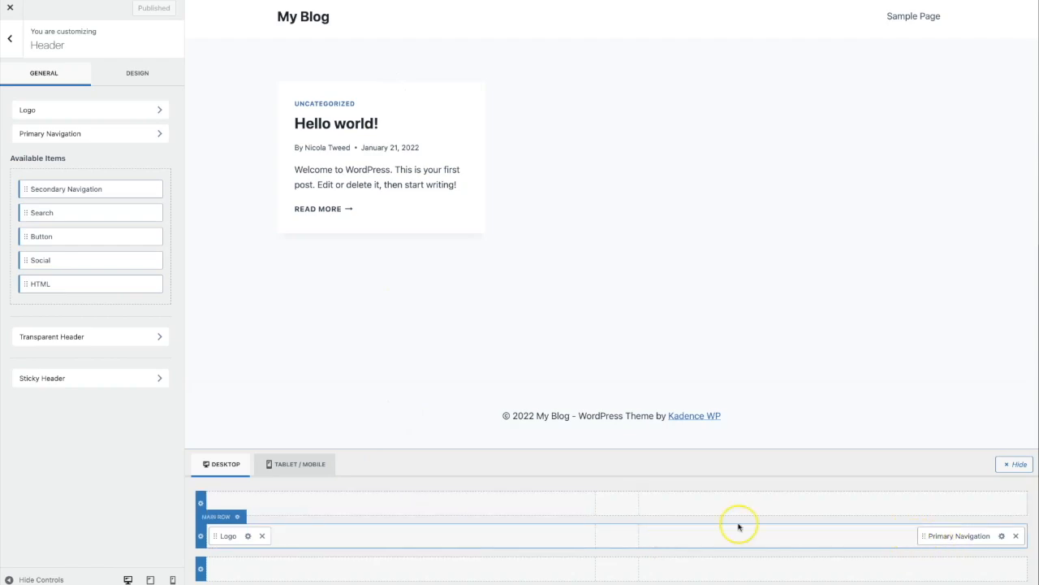
Step: Examine the elements available for the centre of the main header row and the tablet/mobile header layout
click(617, 536)
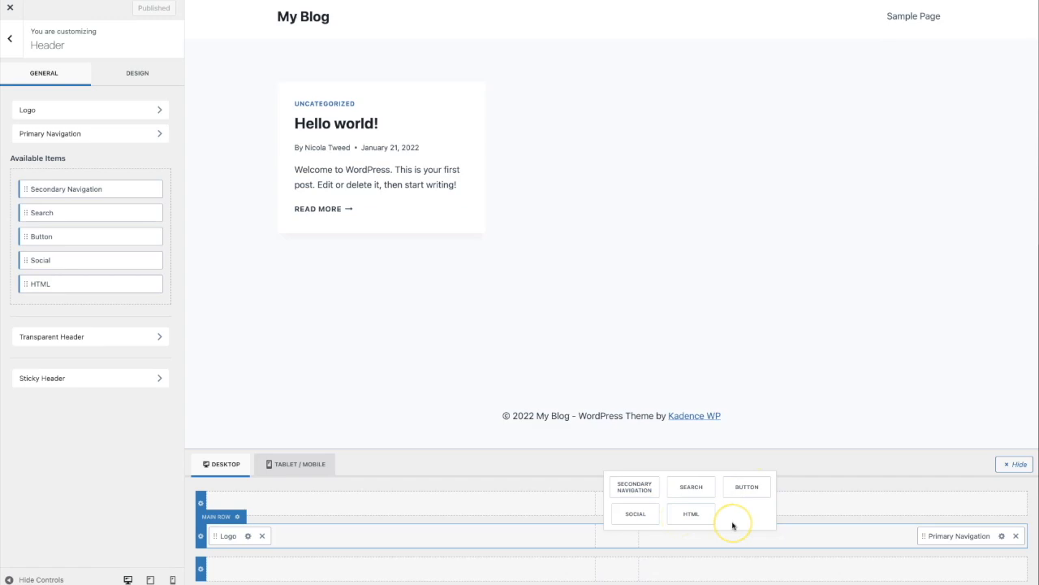
mouse_move(733, 525)
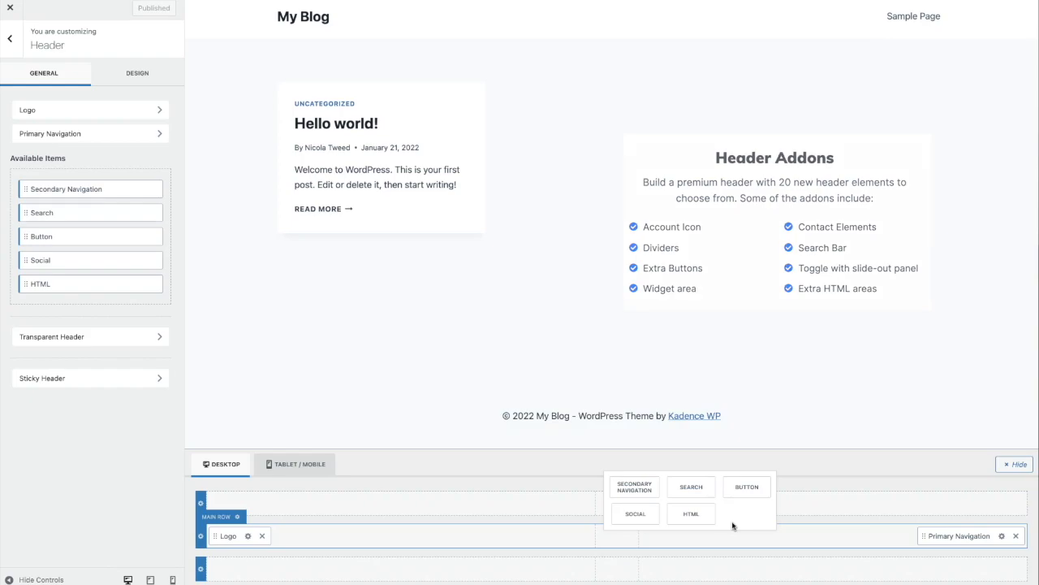
click(627, 362)
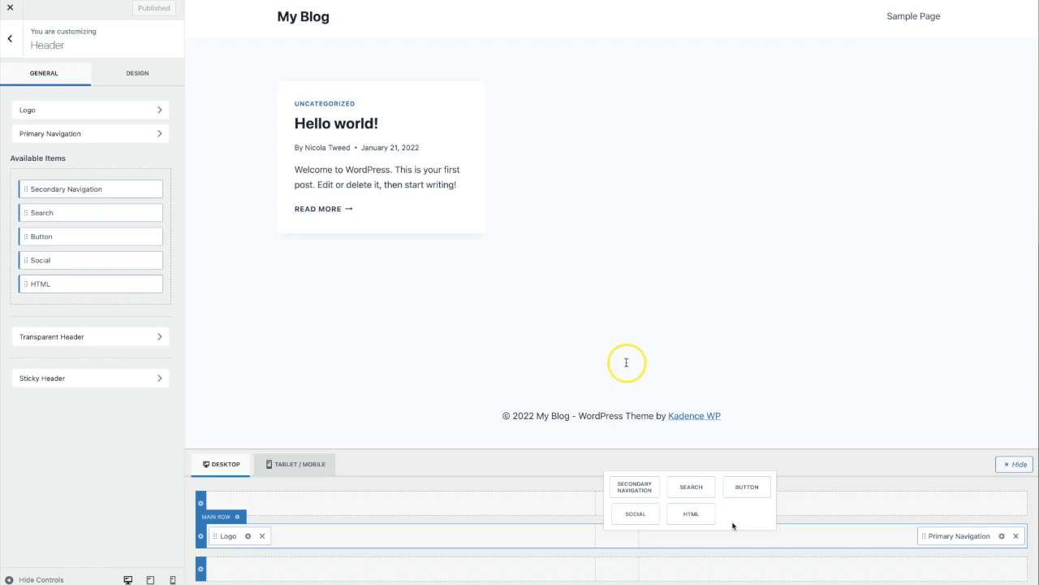
key(Escape)
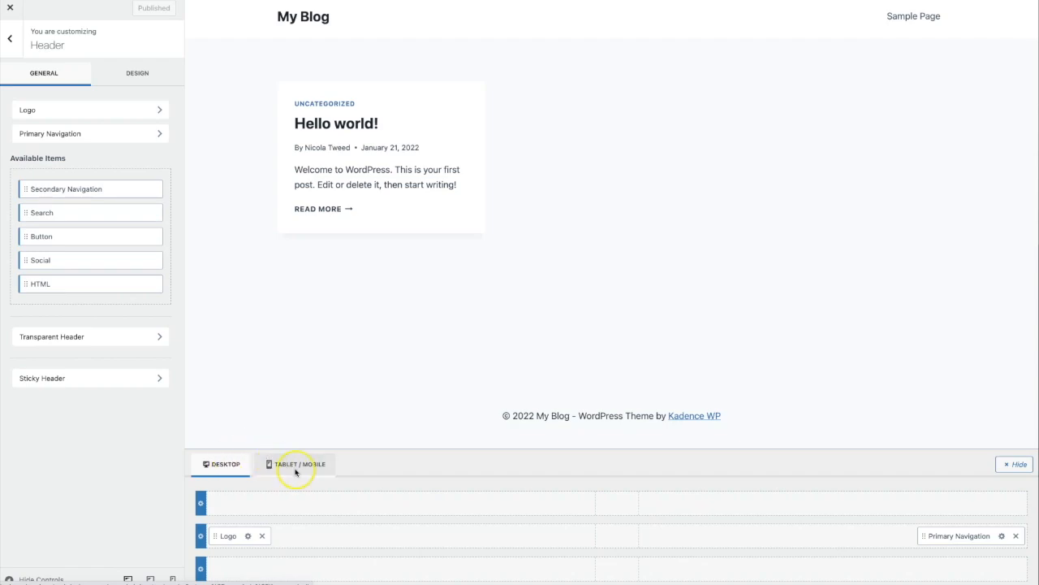
click(295, 469)
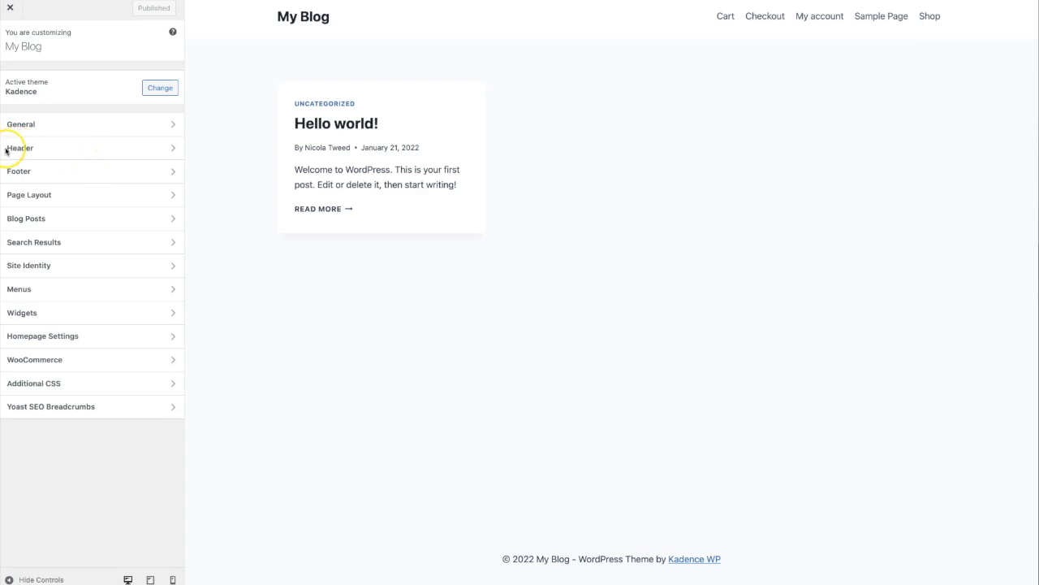
Step: Open the site logo's settings from the header preview and move the Logo element to the centre of the main row
mouse_move(269, 18)
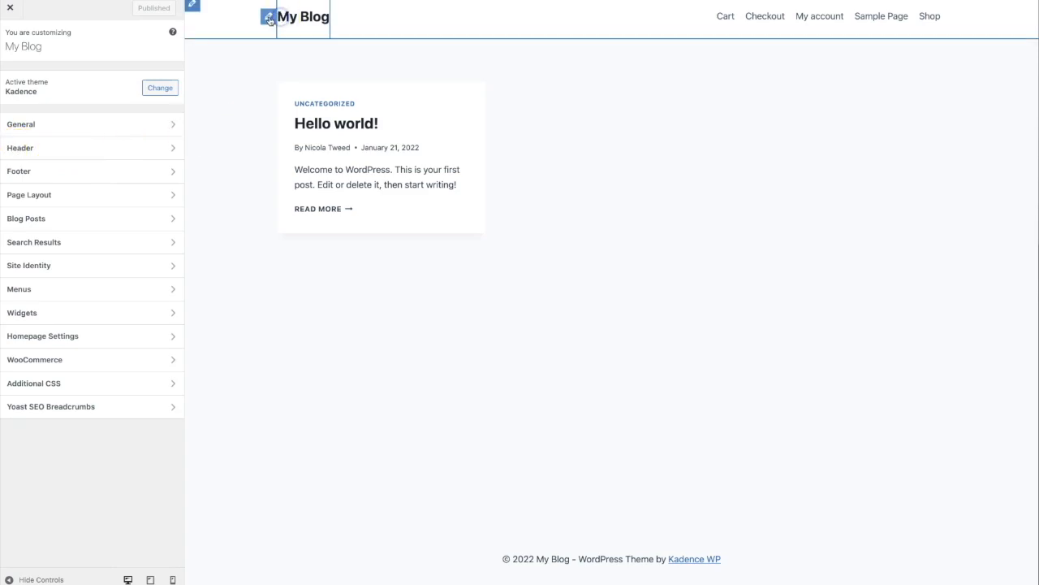
click(269, 18)
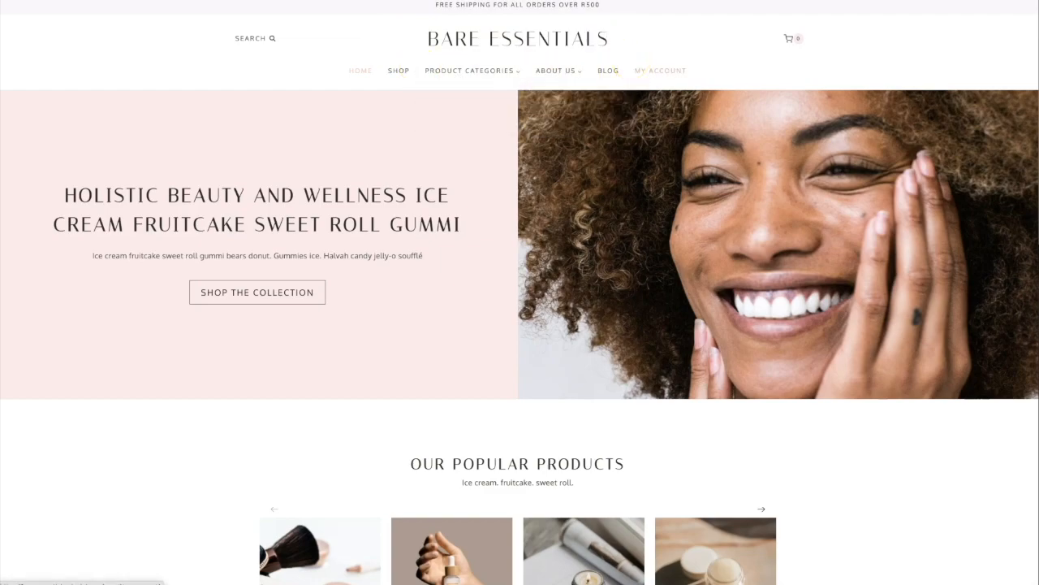
click(439, 142)
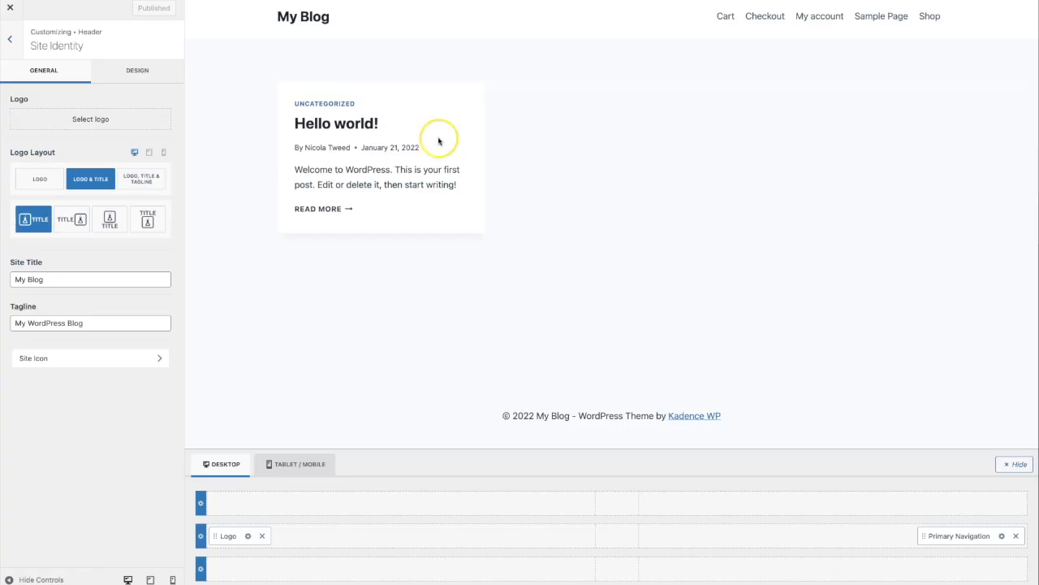
click(369, 347)
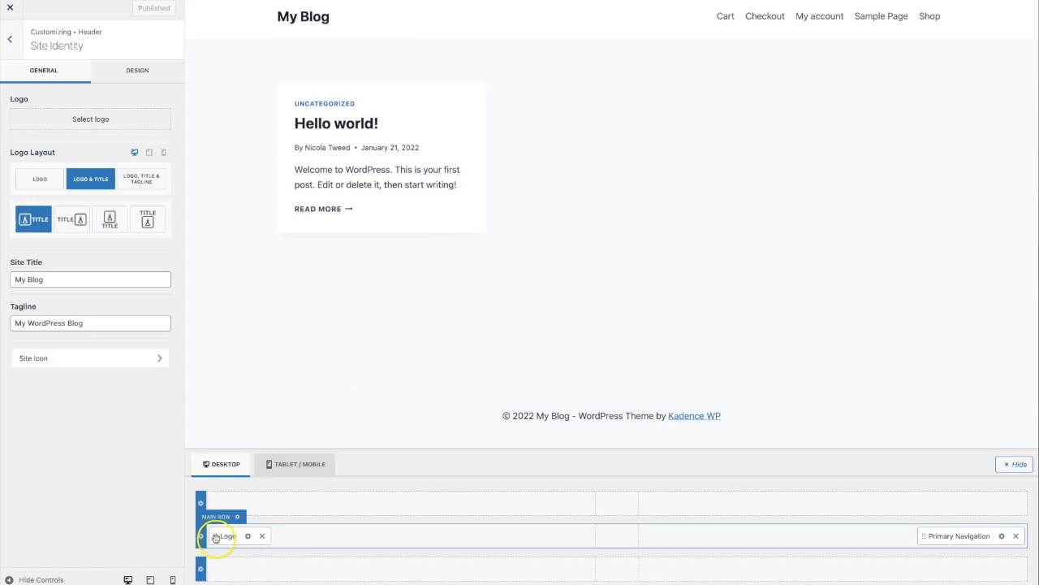
drag(218, 537, 603, 538)
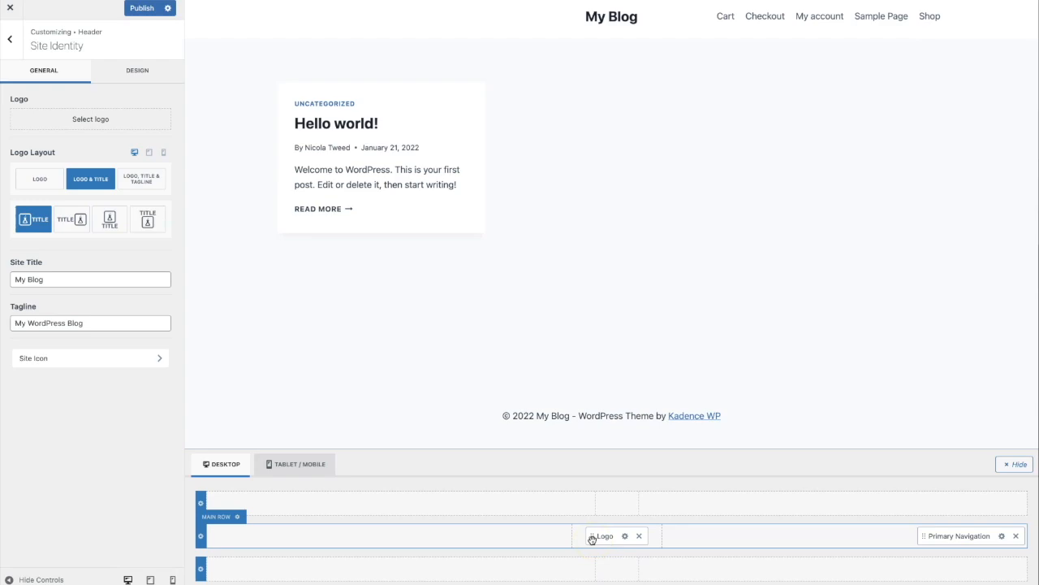
click(626, 537)
click(623, 540)
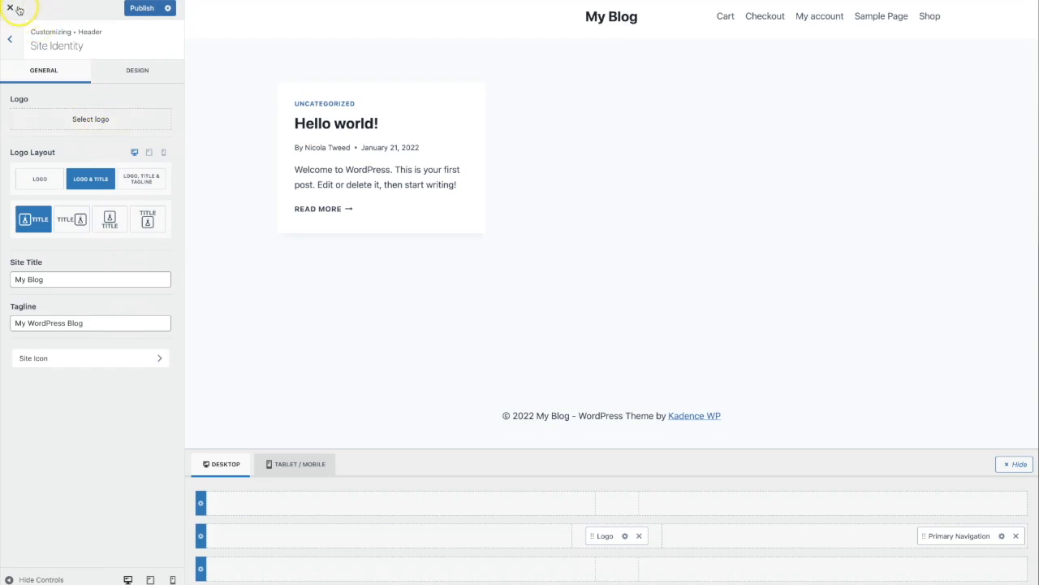
Step: Upload Launch with WordPress.png from the 1. Branding folder as the site logo without cropping it
click(73, 121)
key(super+Tab)
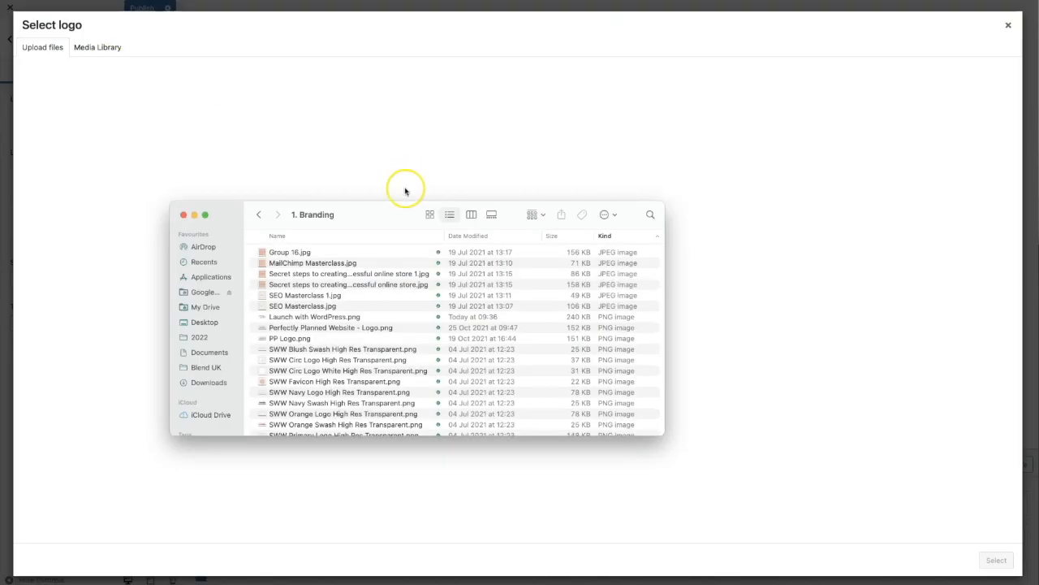
drag(327, 316, 388, 101)
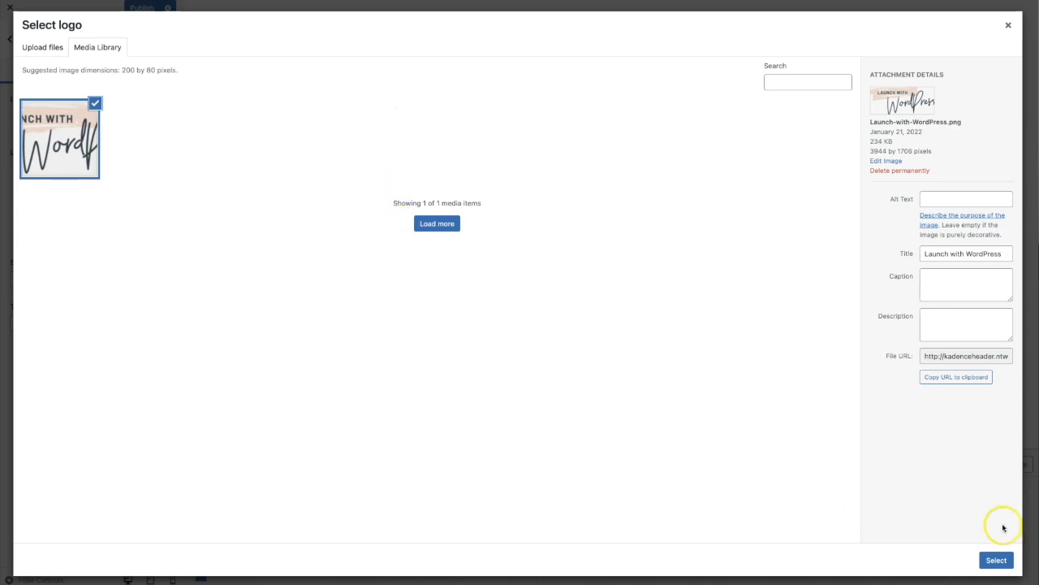
click(994, 560)
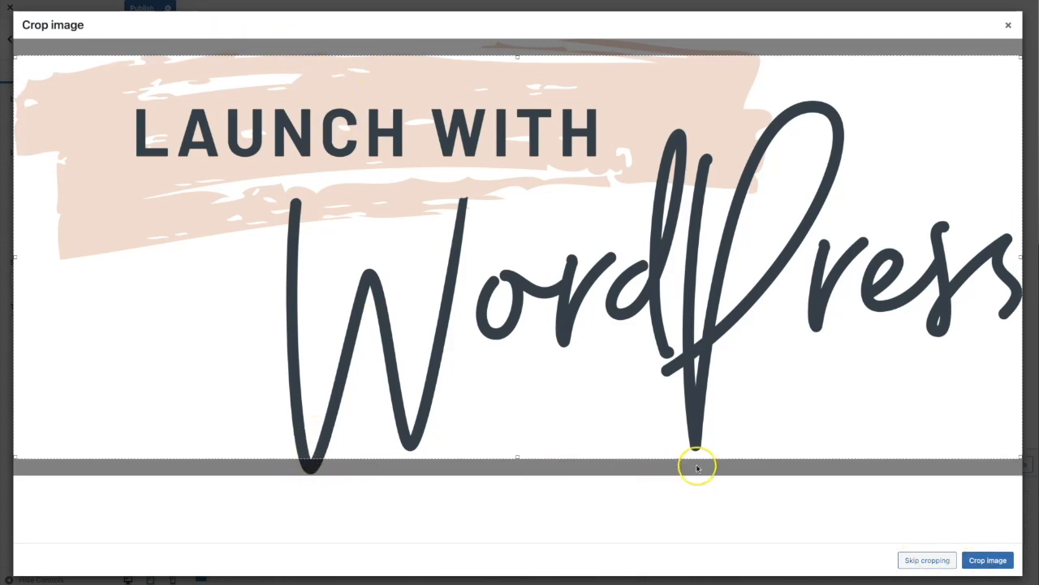
click(930, 560)
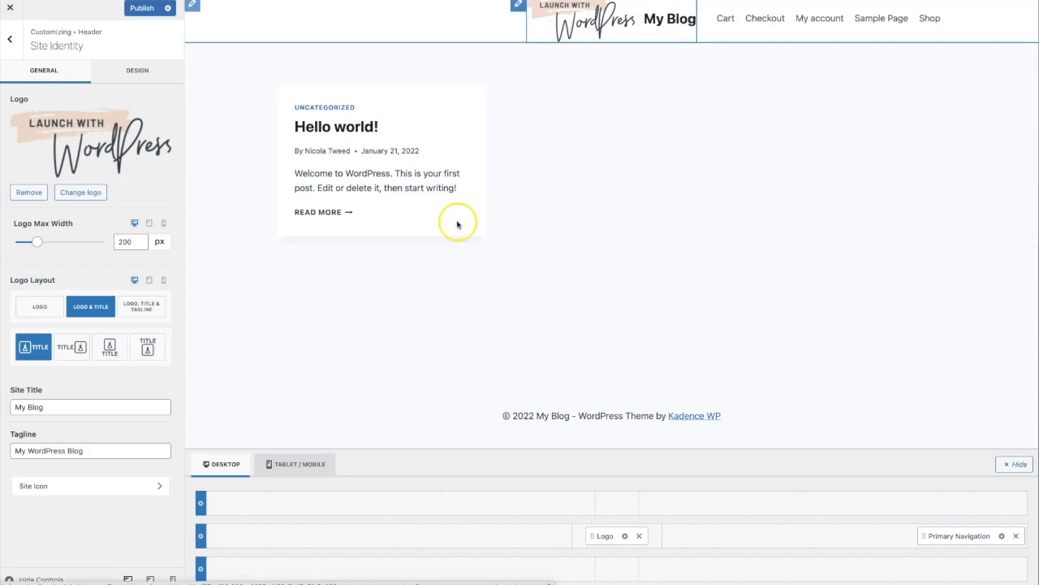
Step: Try the Logo, Title & Tagline layout and set the logo layout to Logo only
click(29, 311)
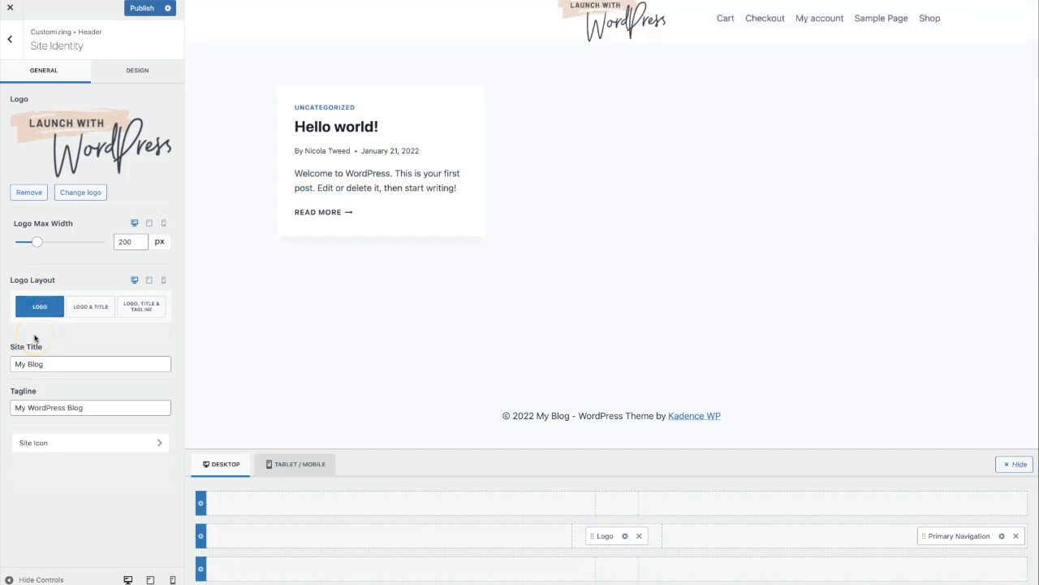
click(134, 316)
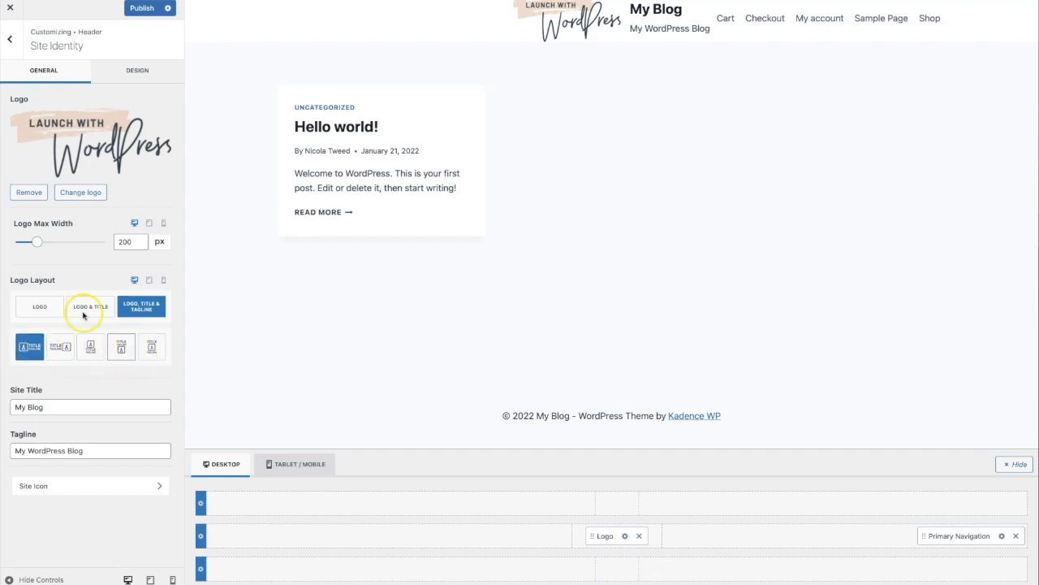
click(40, 307)
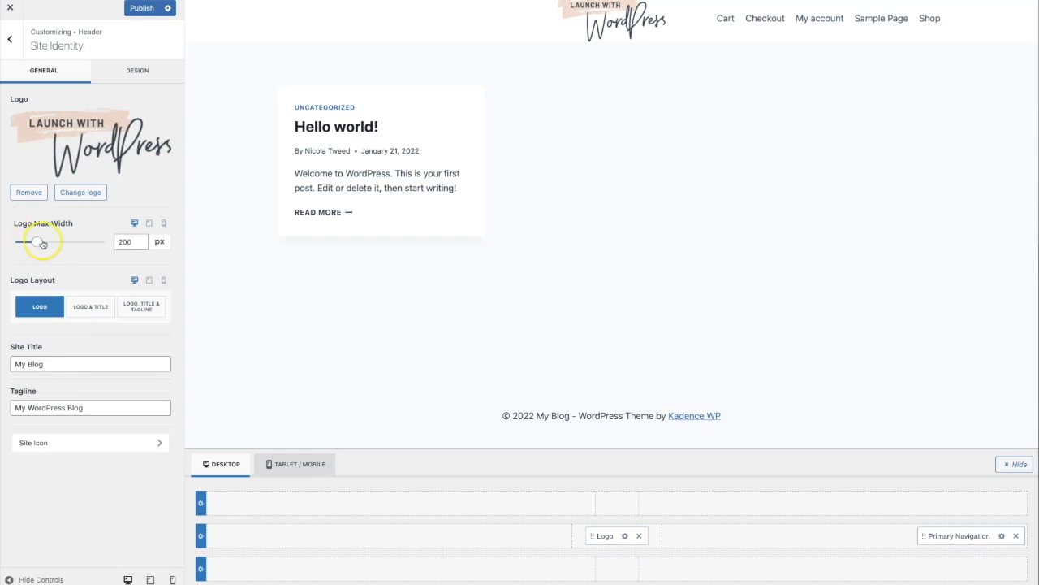
Step: Set the logo's maximum width to 275 px
mouse_move(37, 248)
mouse_down()
mouse_move(67, 243)
mouse_move(32, 245)
mouse_move(64, 245)
mouse_move(34, 243)
mouse_move(59, 243)
mouse_move(43, 245)
mouse_up()
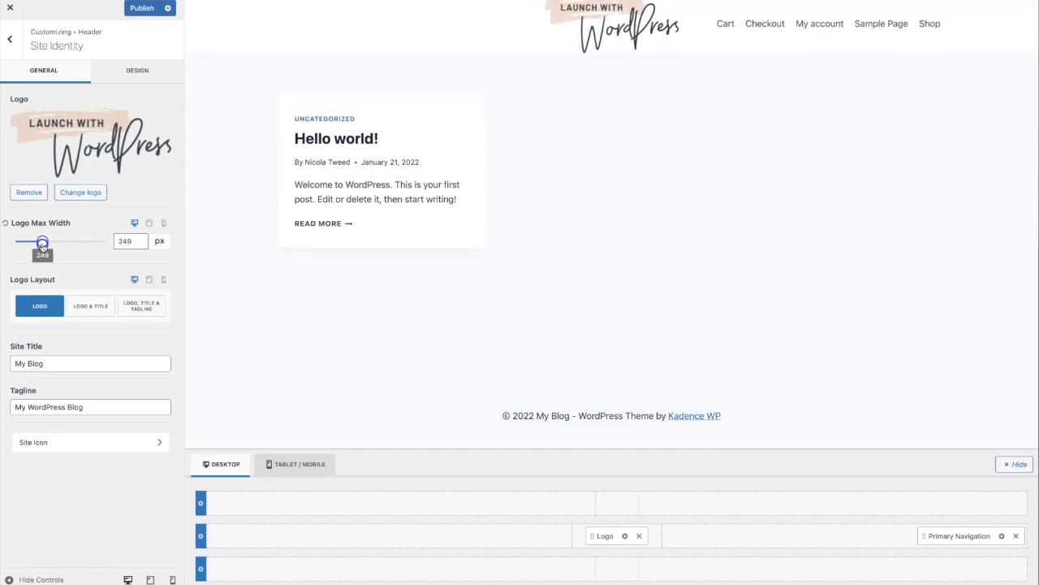
click(125, 241)
double_click(124, 241)
text(275)
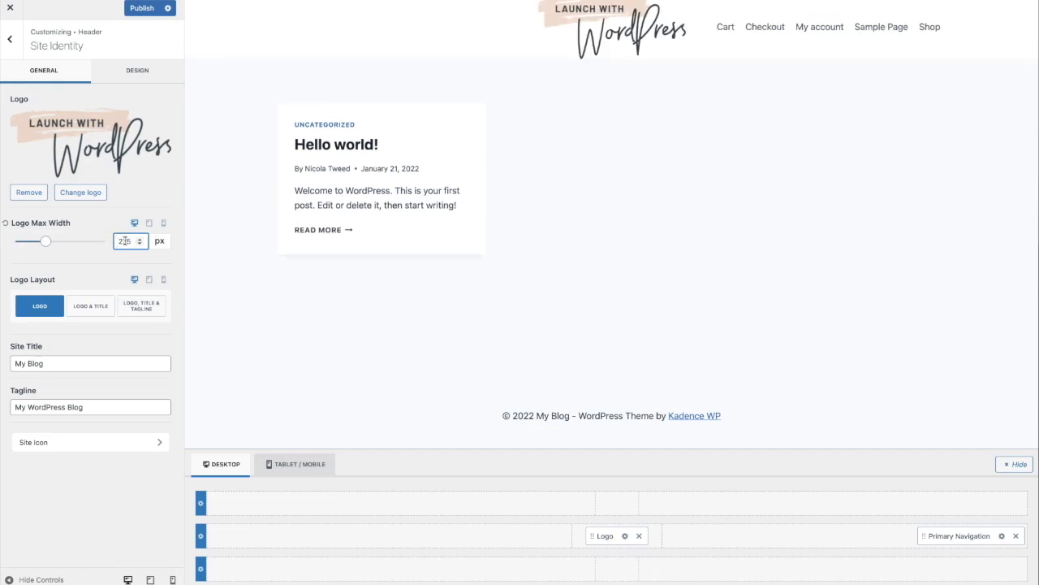
click(110, 270)
click(46, 442)
Step: Move the Primary Navigation element to the centre of the bottom header row and open its settings
drag(937, 536, 693, 565)
drag(956, 538, 605, 571)
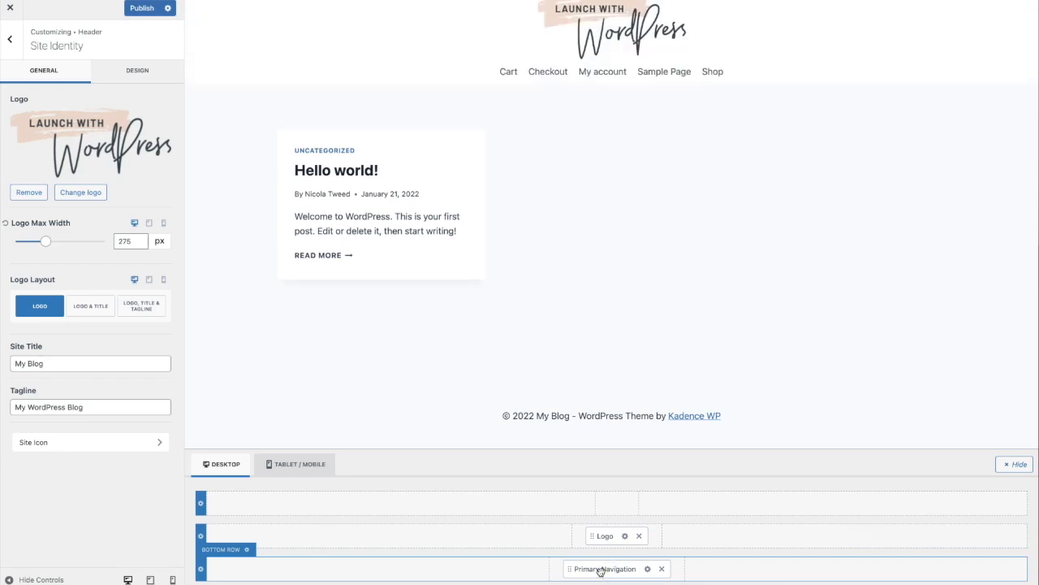
click(647, 569)
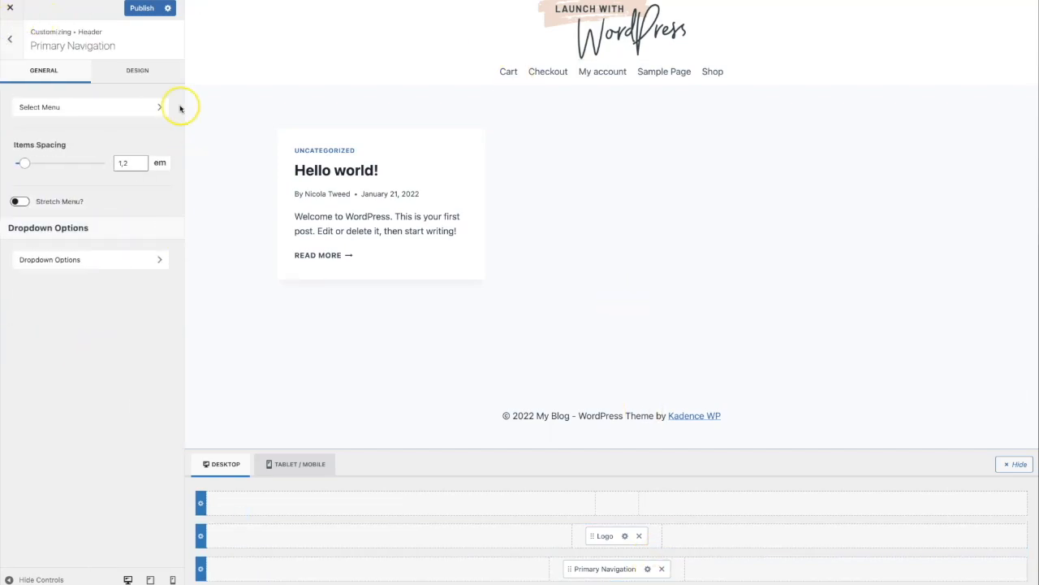
Step: Assign the Primary Menu to the Primary menu location and publish the changes
click(48, 114)
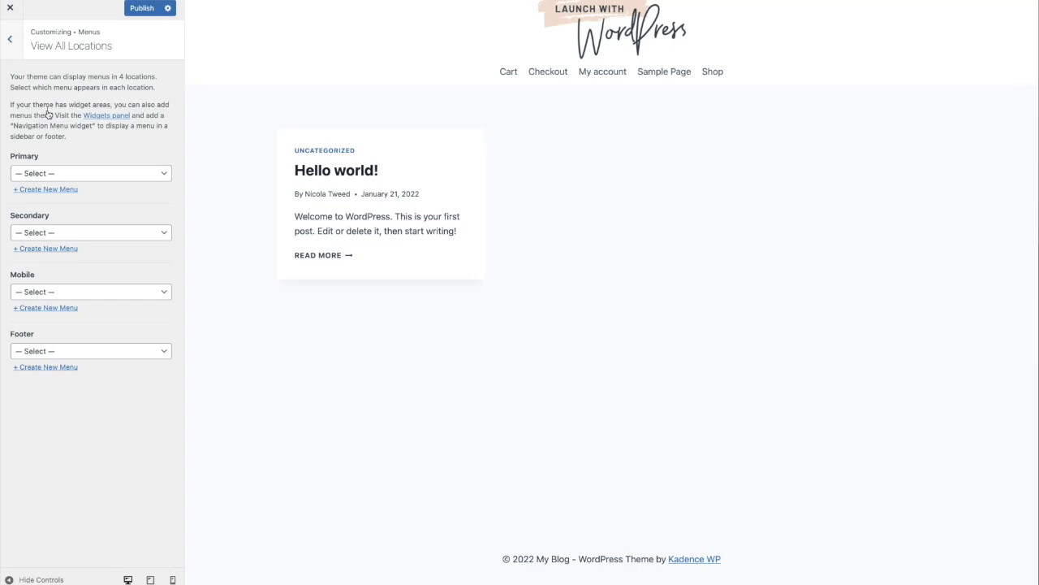
click(59, 174)
click(54, 185)
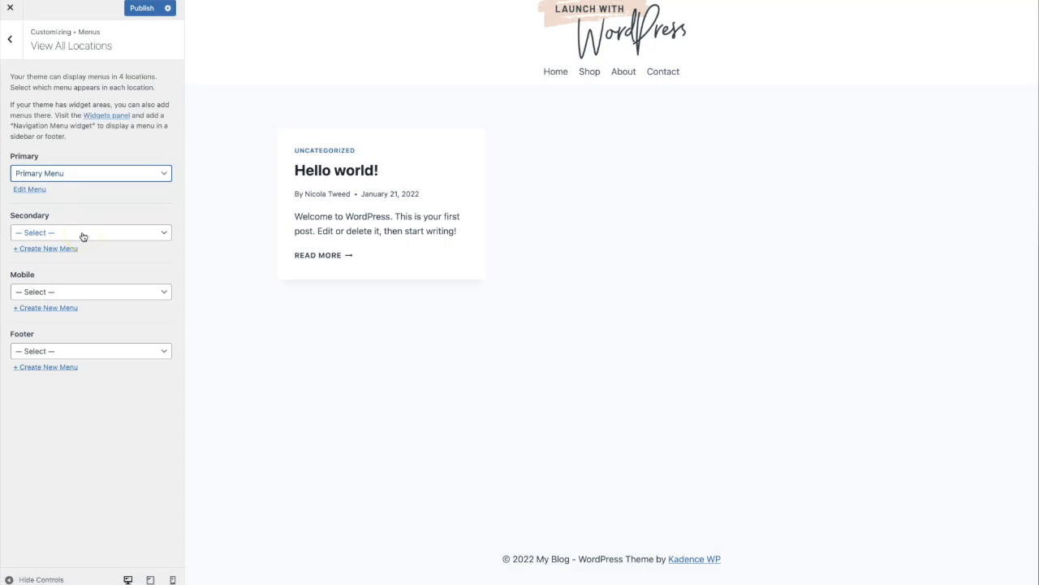
click(141, 8)
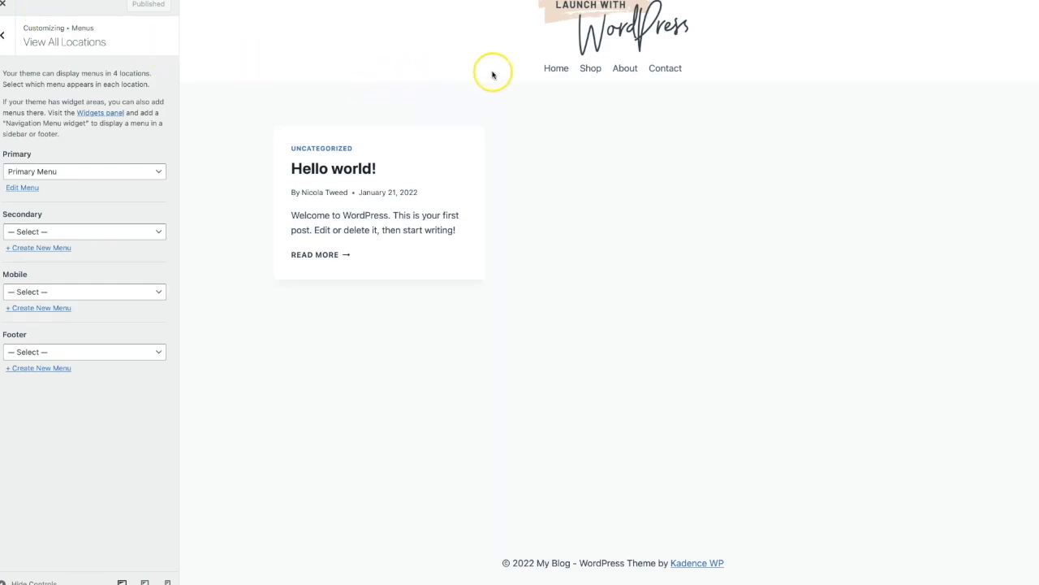
Step: Set the top and bottom padding of the primary navigation items to about 1.76 em in the design settings
mouse_move(529, 63)
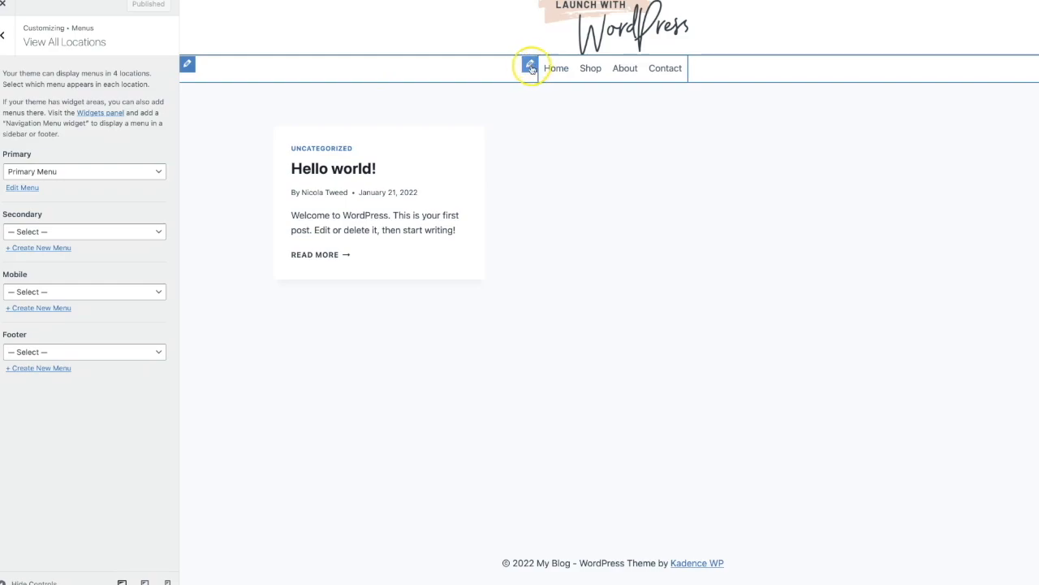
click(529, 65)
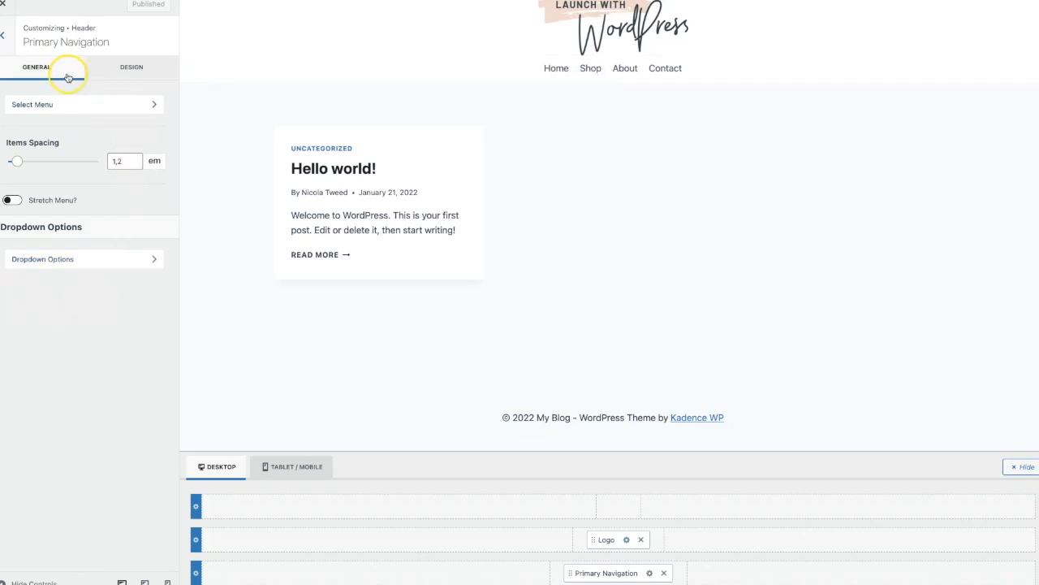
click(114, 69)
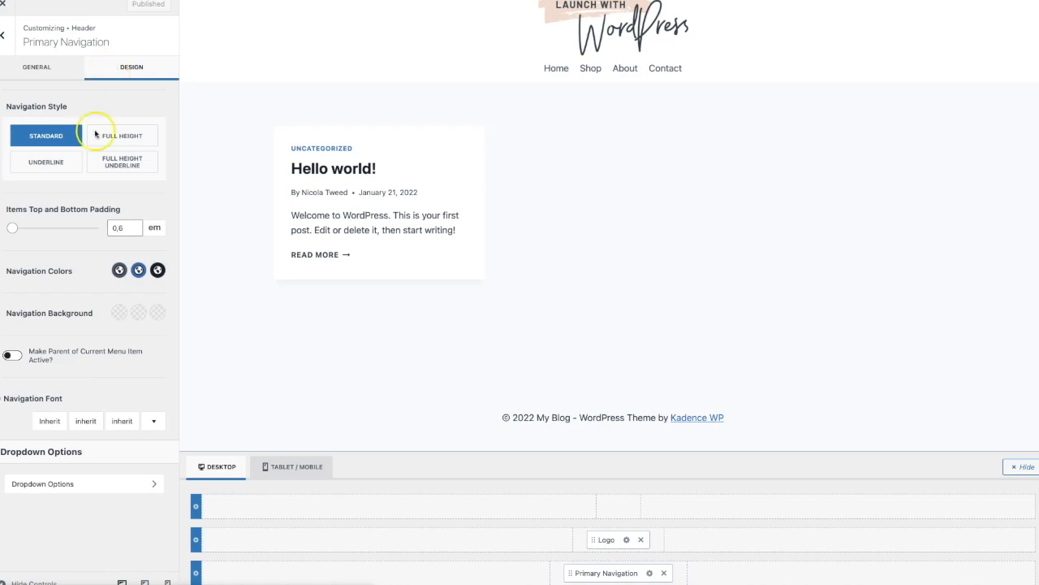
drag(15, 230, 20, 229)
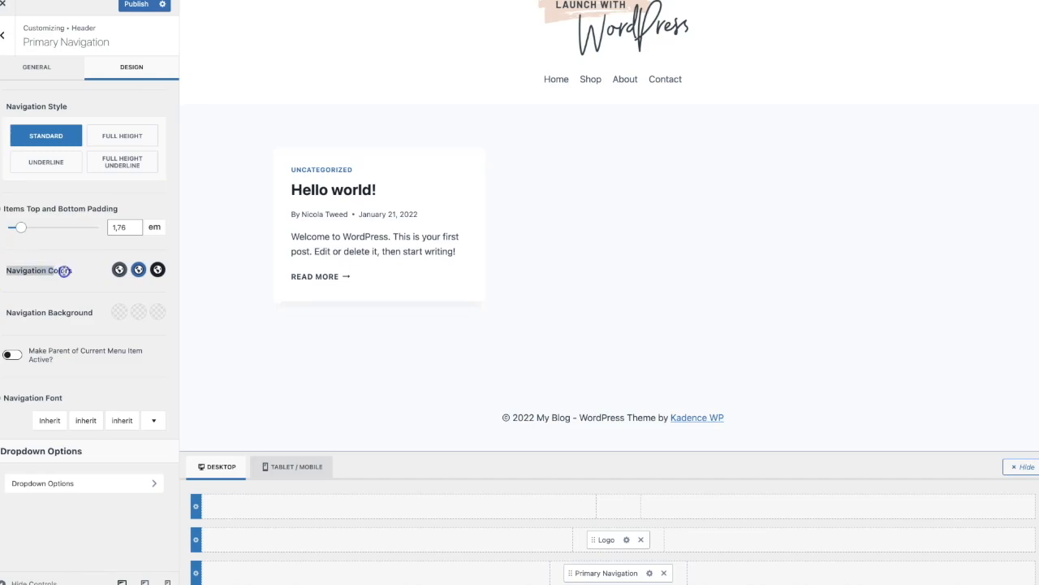
Step: Set the primary navigation's initial colour to the first blue palette colour and transform its text to uppercase
click(119, 271)
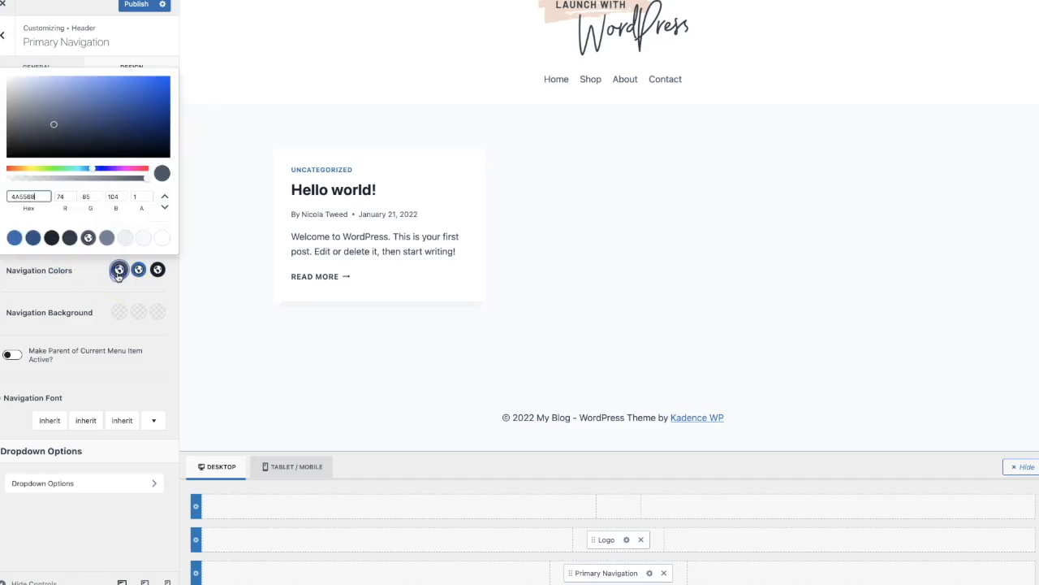
click(43, 276)
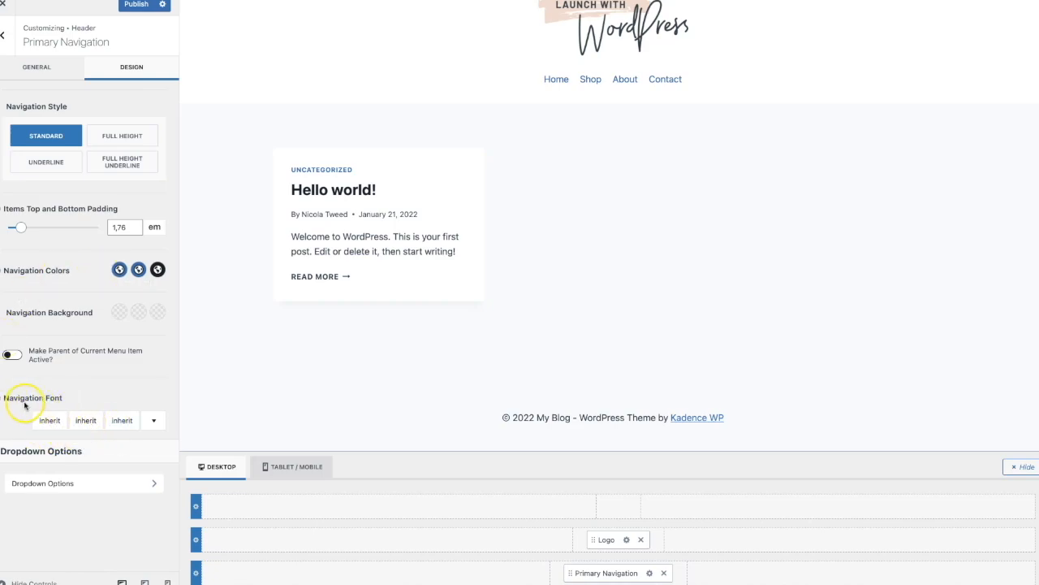
click(116, 423)
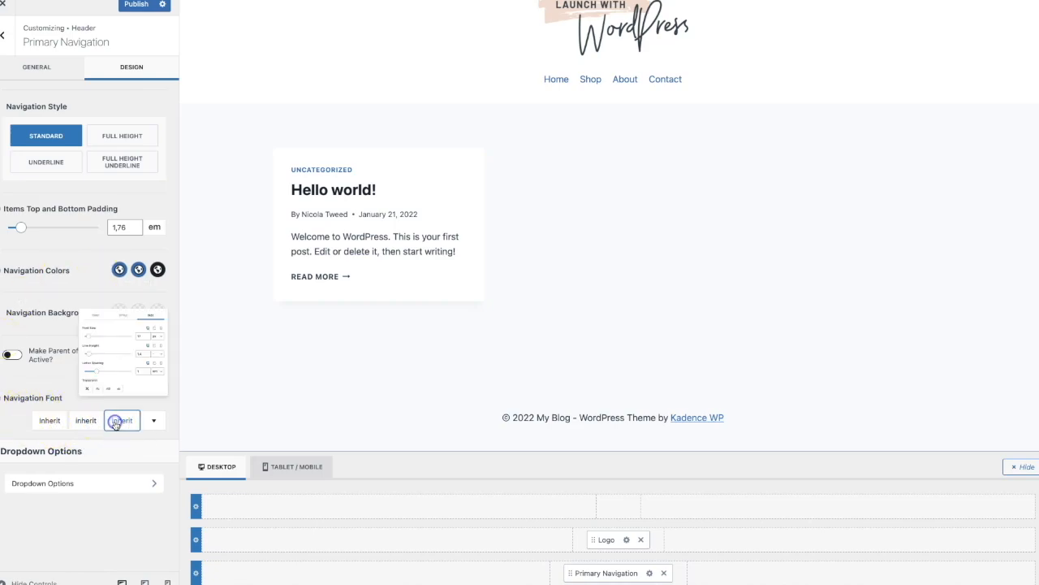
click(107, 223)
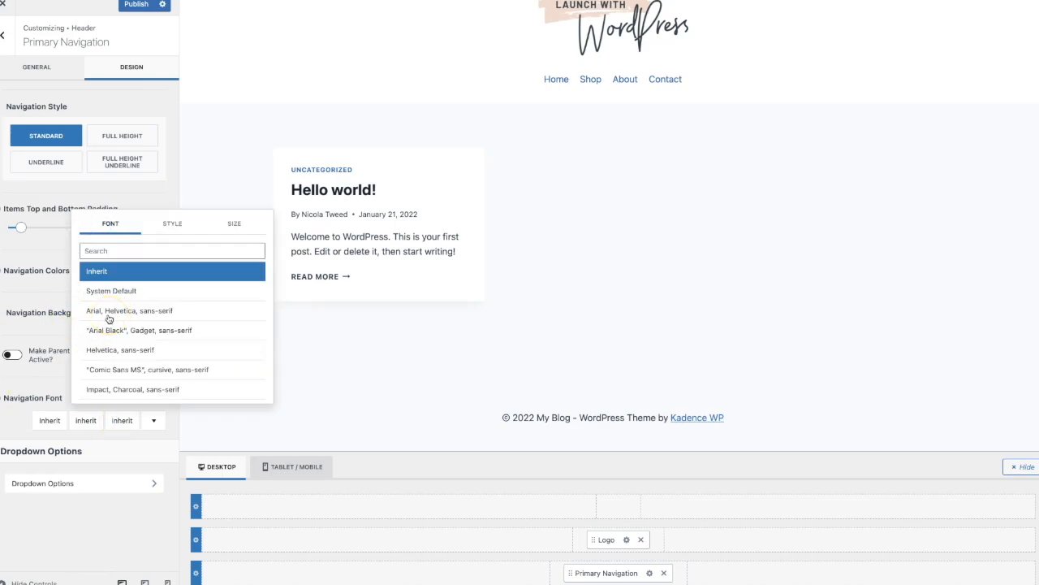
click(162, 224)
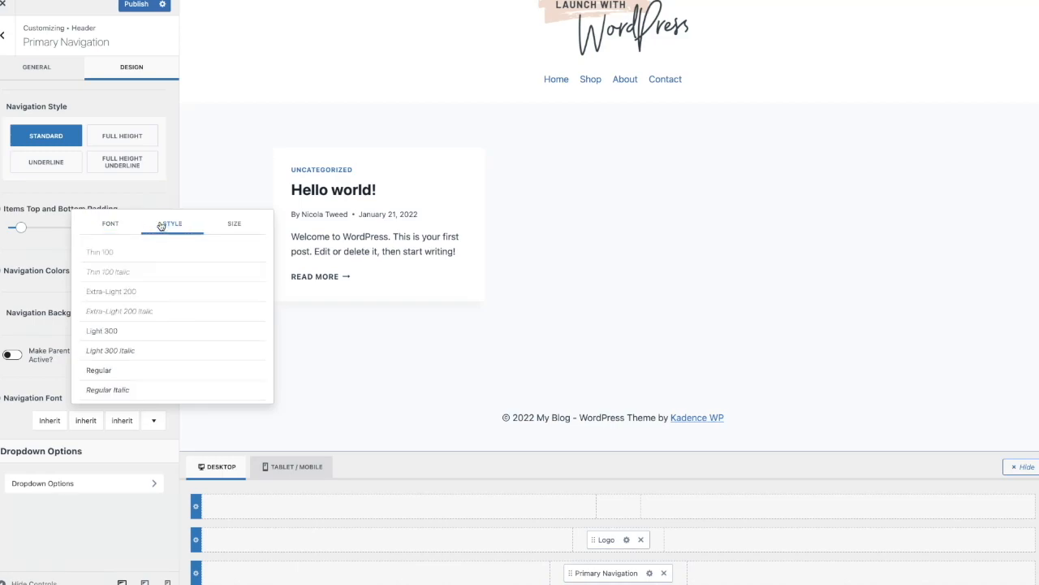
click(218, 231)
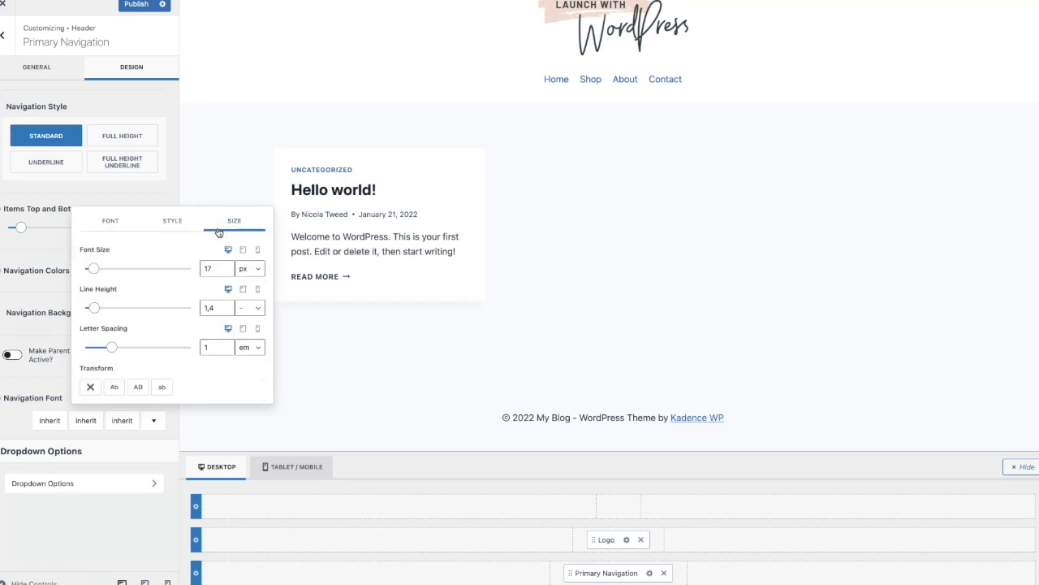
click(135, 388)
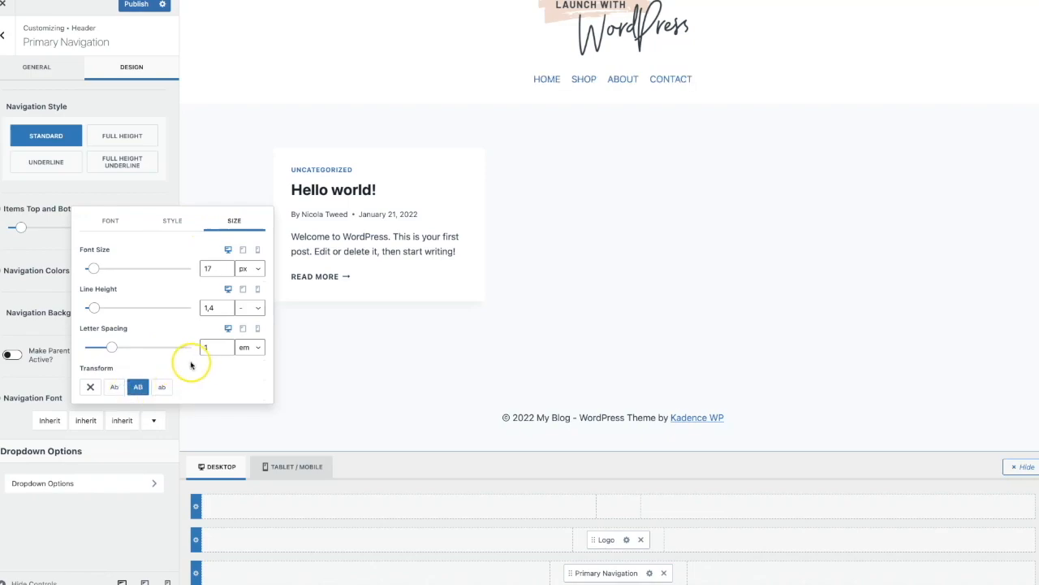
Step: Set the primary navigation font's letter spacing to 5 px
click(247, 347)
click(247, 333)
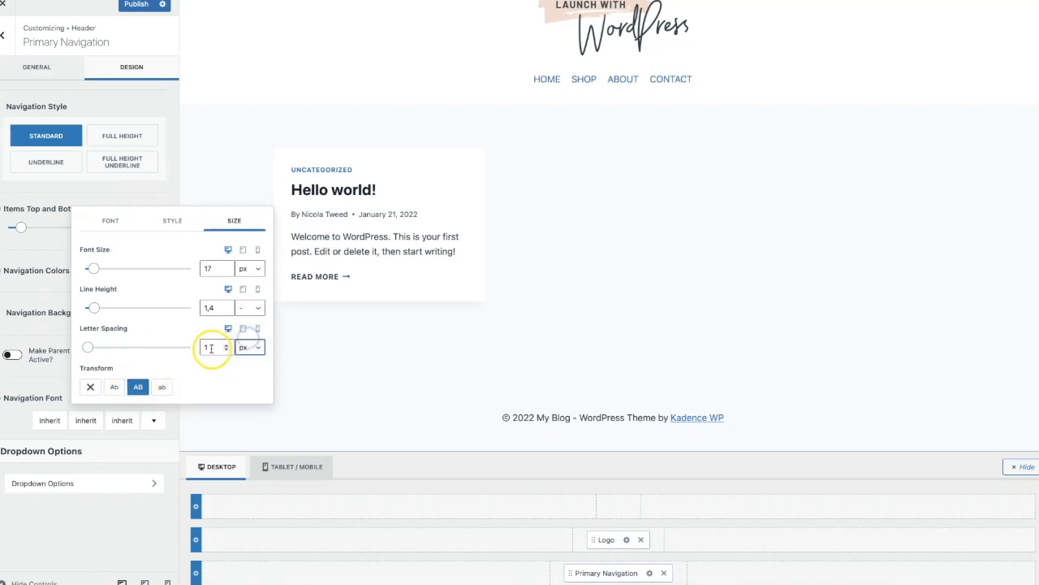
drag(88, 347, 89, 352)
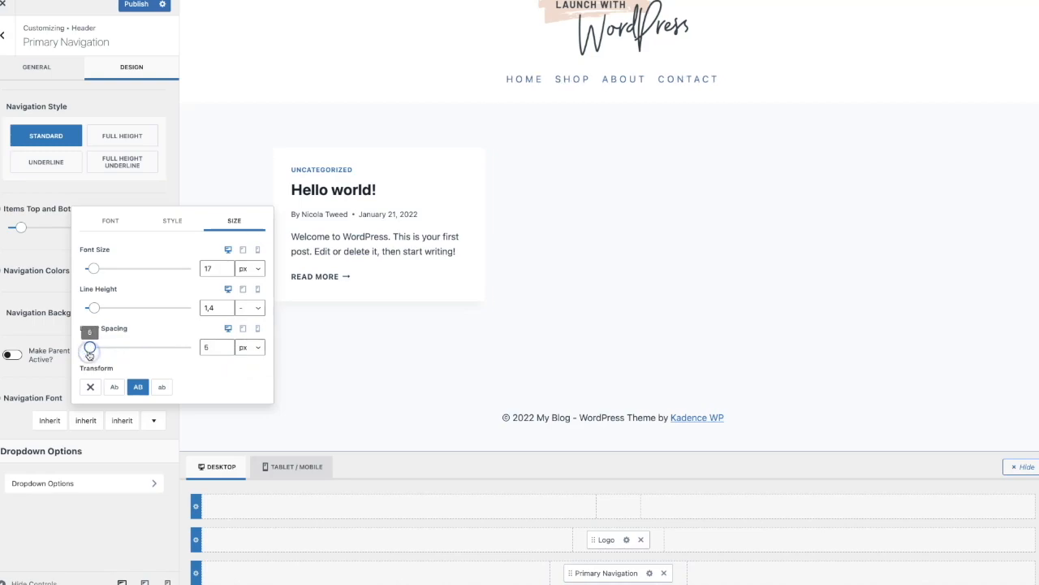
Step: Set the primary navigation's font size to 14 px and its items' top and bottom padding to about 2.12 em
drag(96, 271, 98, 270)
drag(214, 269, 178, 261)
text(29)
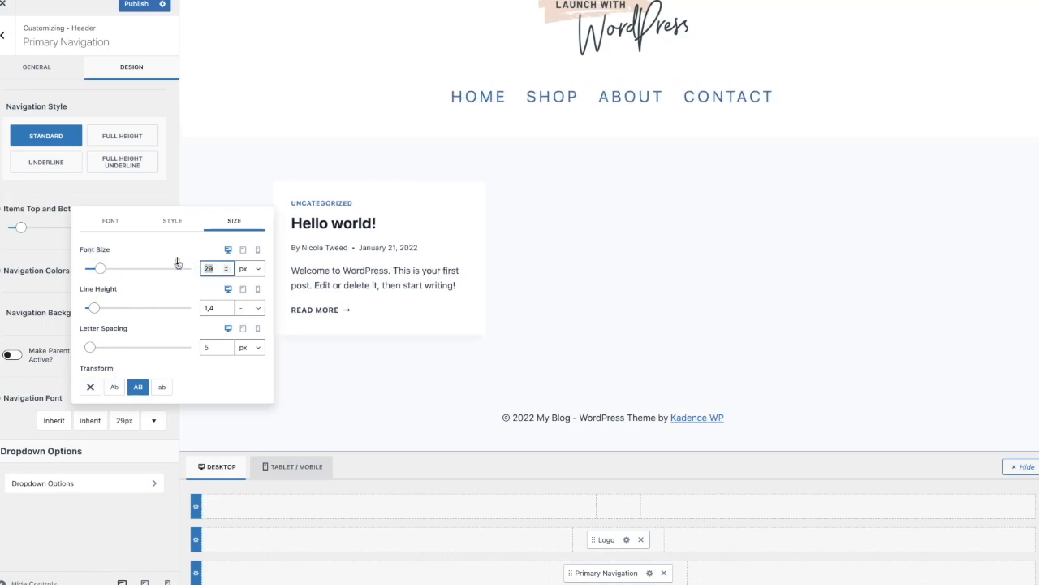
text(14)
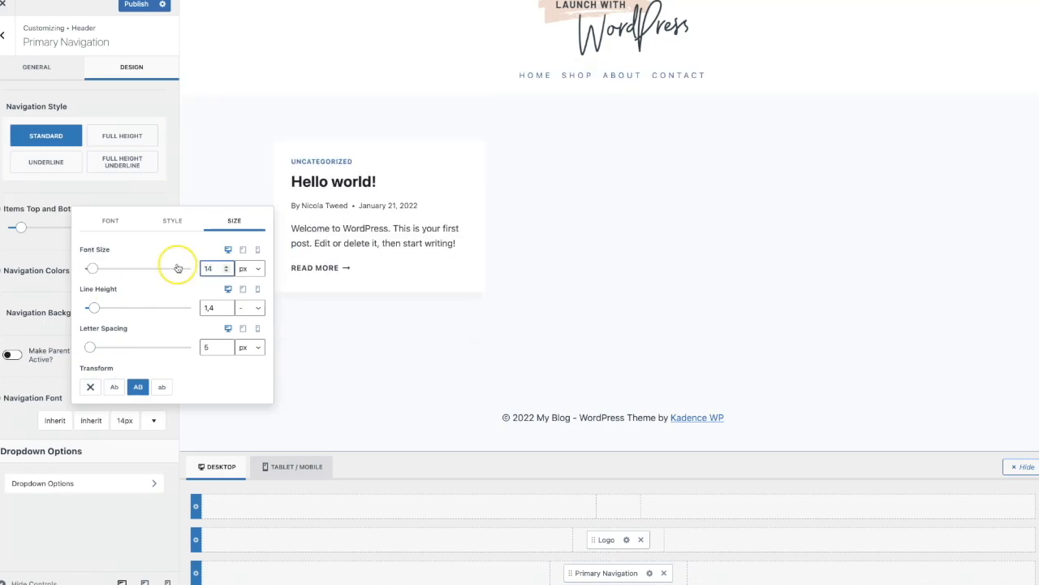
click(158, 196)
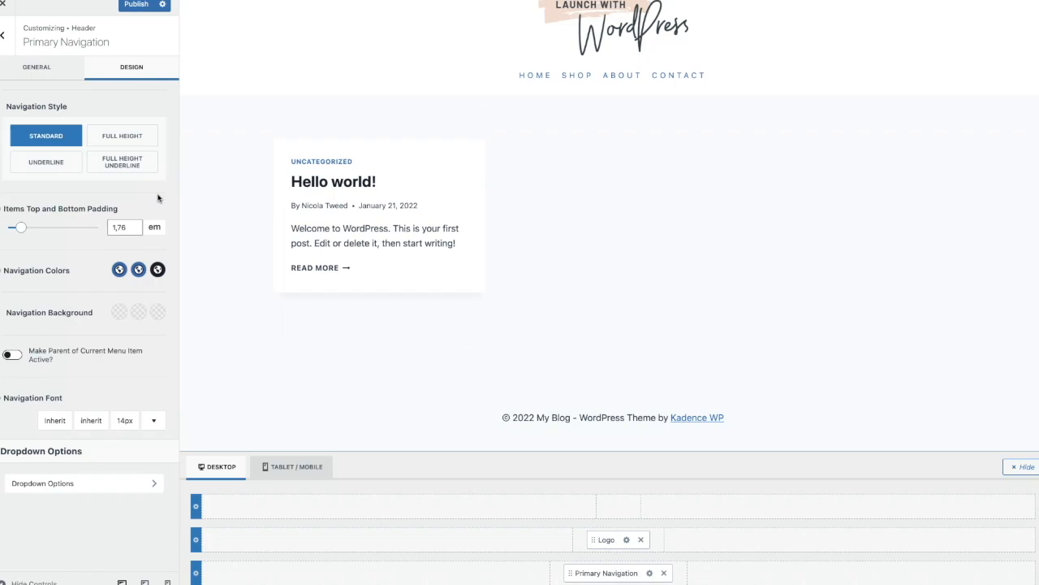
drag(21, 227, 24, 226)
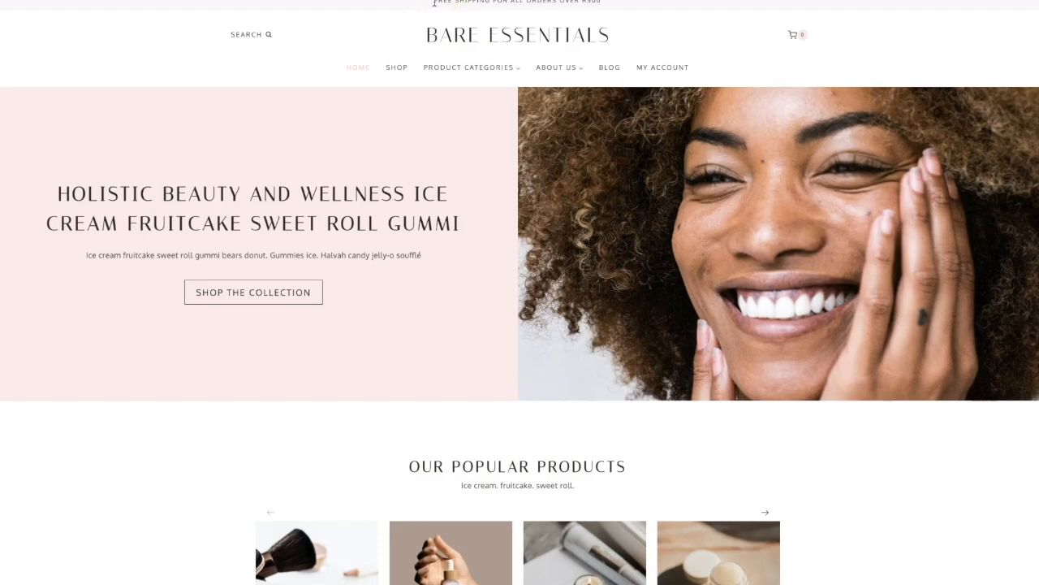
Step: Copy the free shipping line from the Bare Essentials page's top bar and add an HTML element to the centre of the top header row
drag(435, 3, 599, 3)
key(ctrl+c)
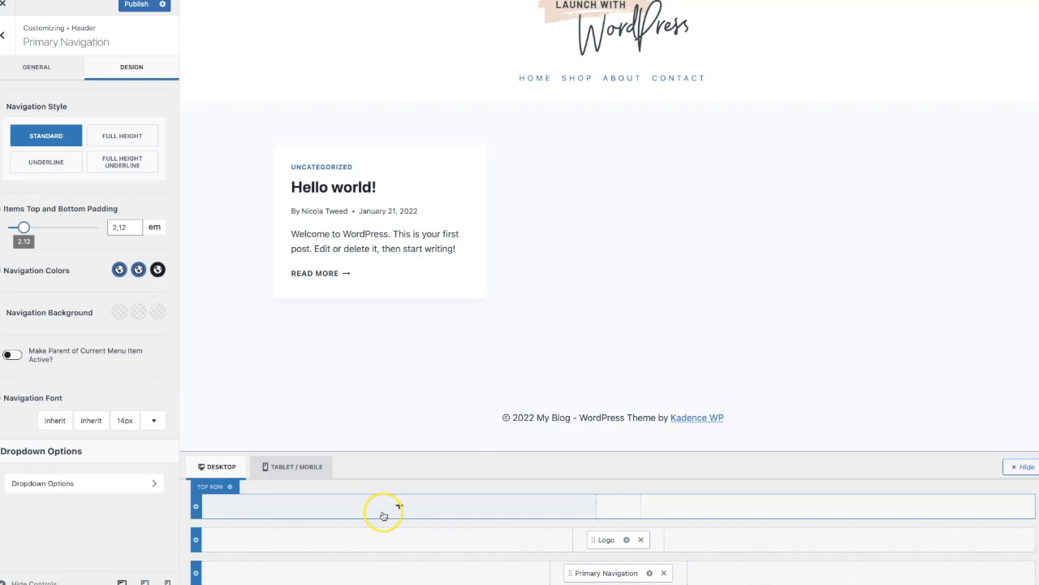
click(620, 509)
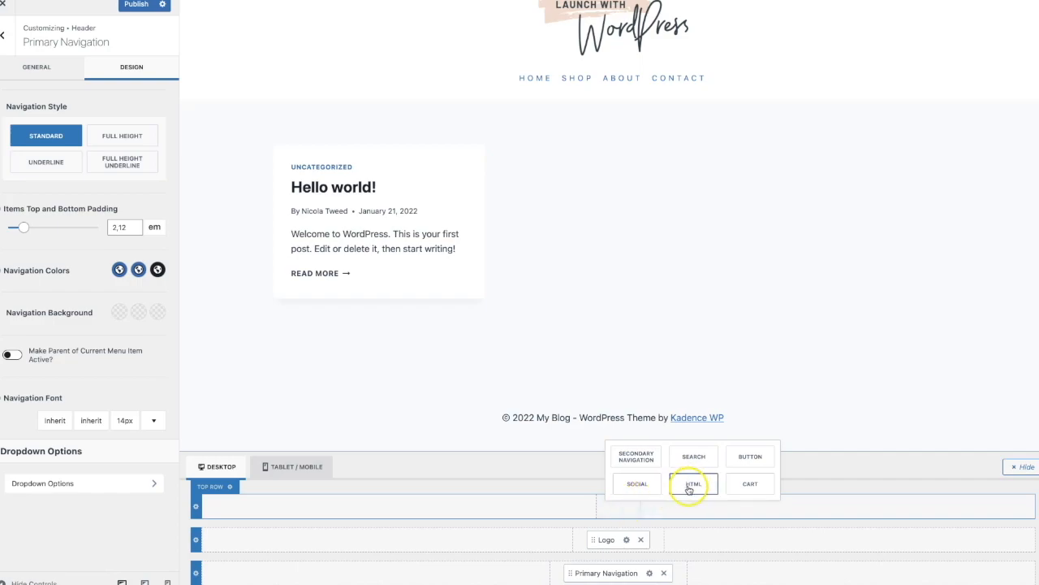
click(689, 486)
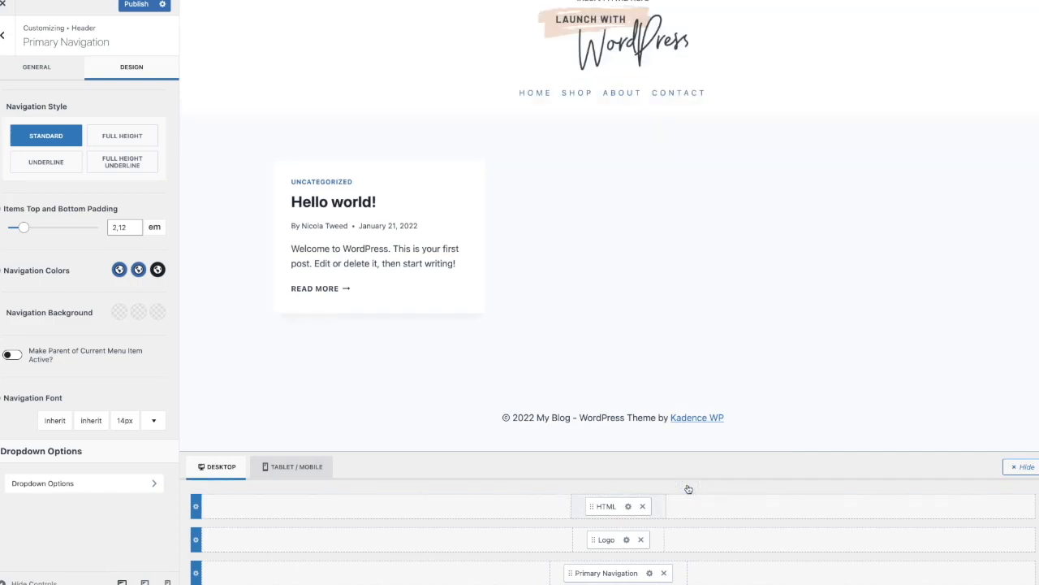
Step: Replace the HTML element's placeholder text with the copied line "FREE SHIPPING FOR ALL ORDERS OVER R500"
click(629, 506)
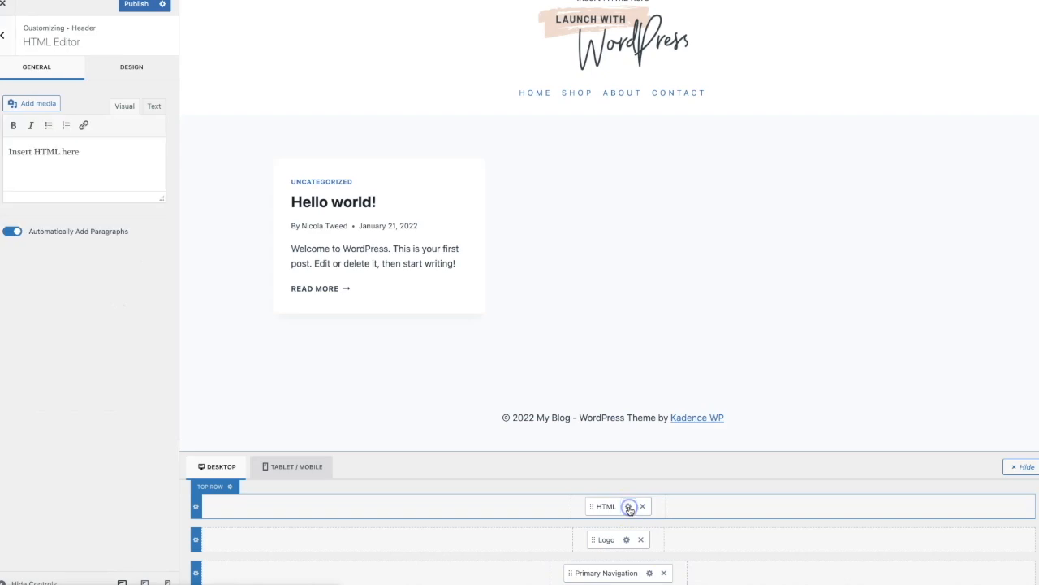
drag(84, 151, 7, 149)
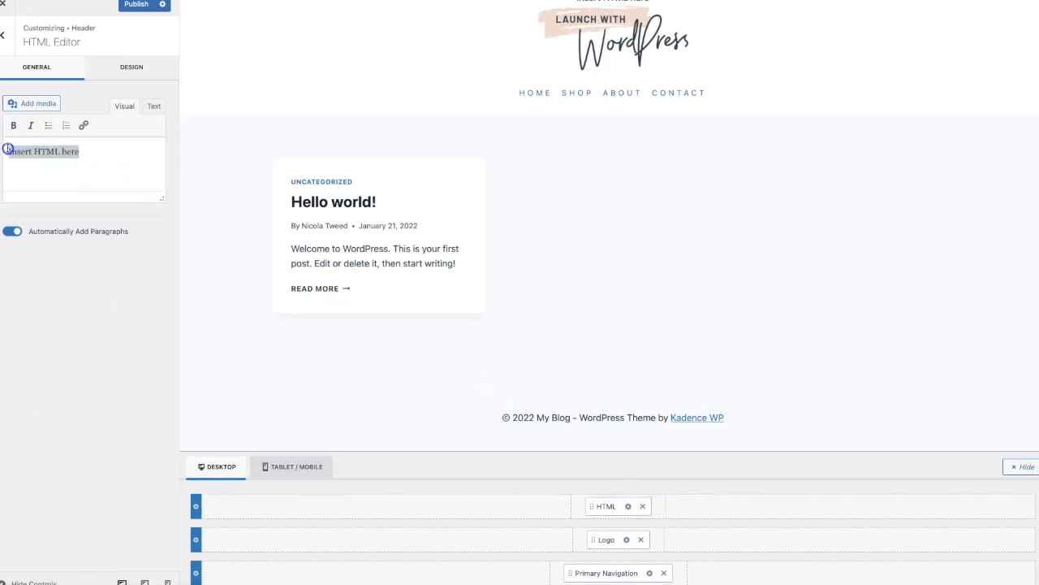
key(ctrl+v)
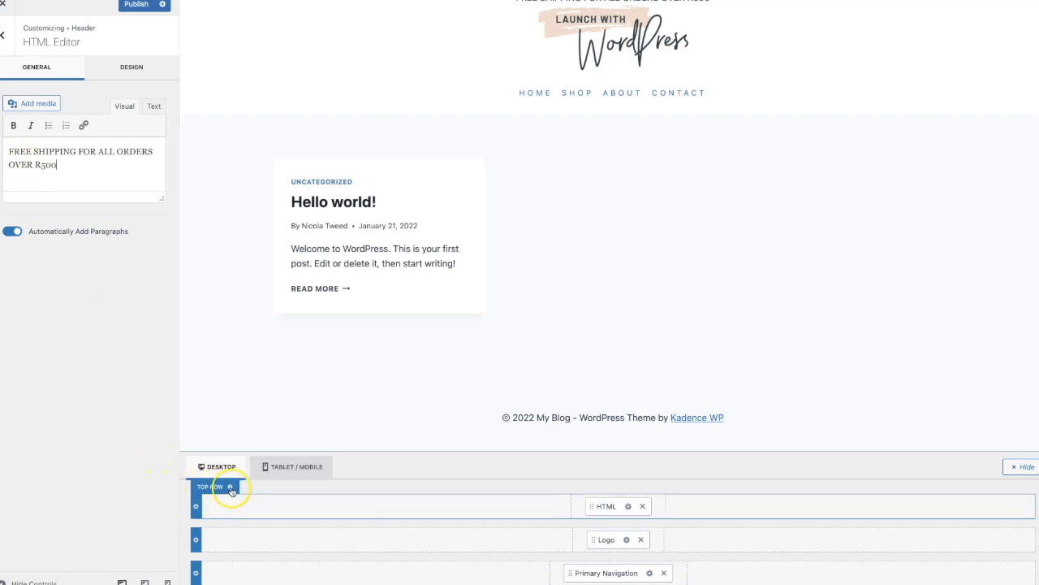
Step: Set the top header row's background to the light palette colour F7FAFC
click(230, 487)
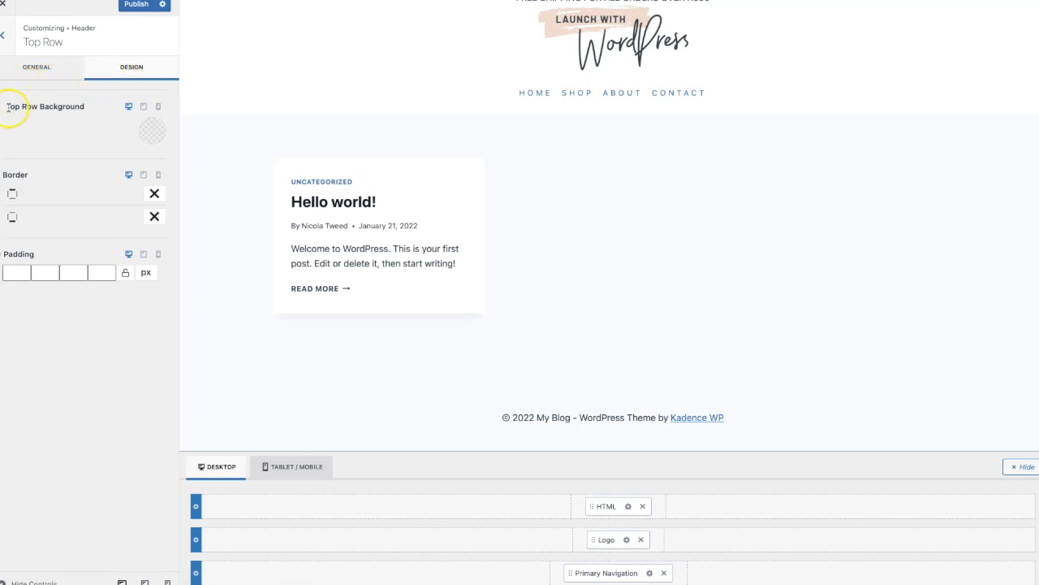
drag(8, 108, 85, 107)
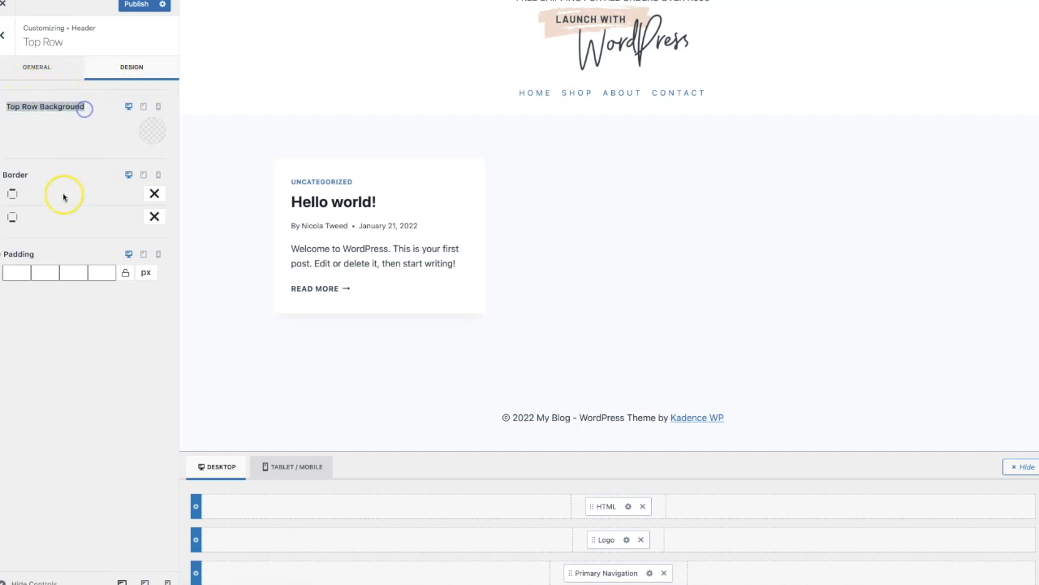
click(147, 142)
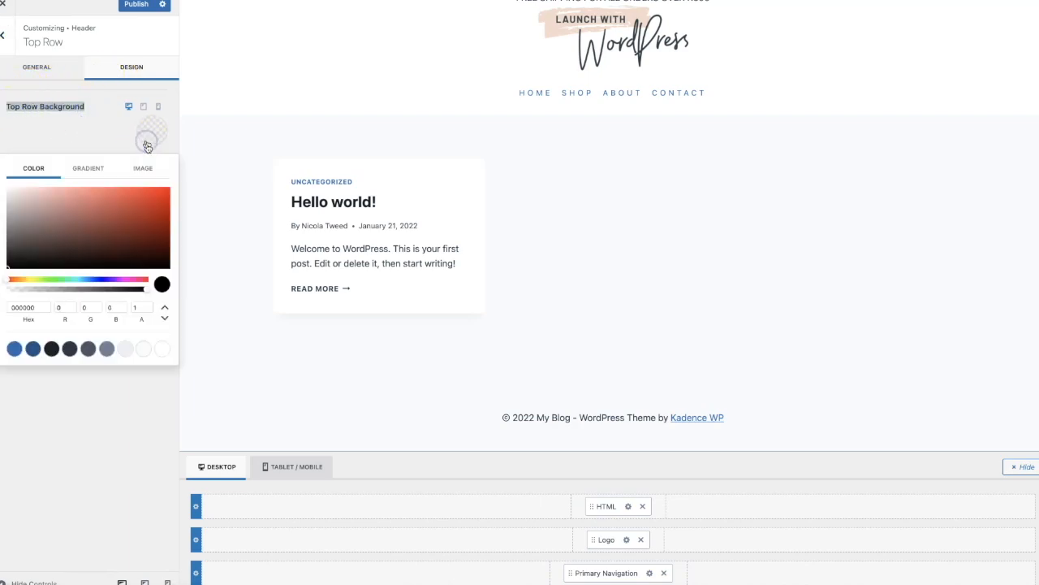
click(142, 168)
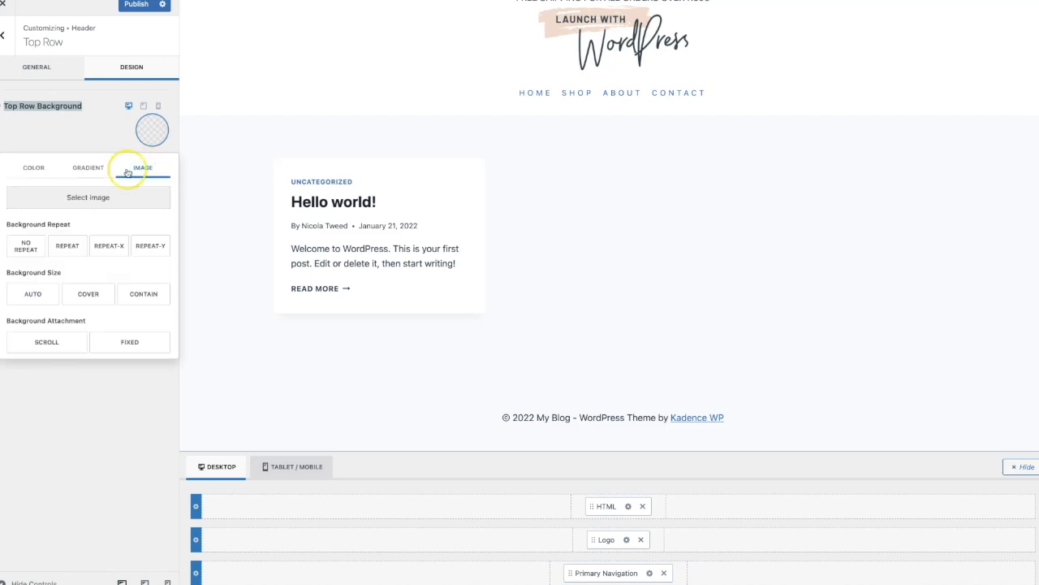
click(29, 168)
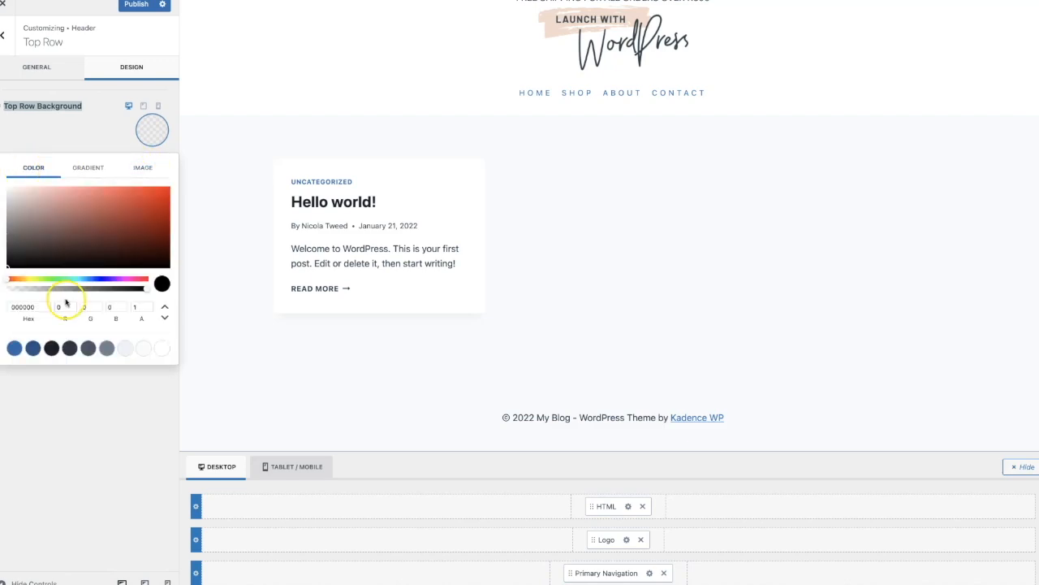
click(142, 348)
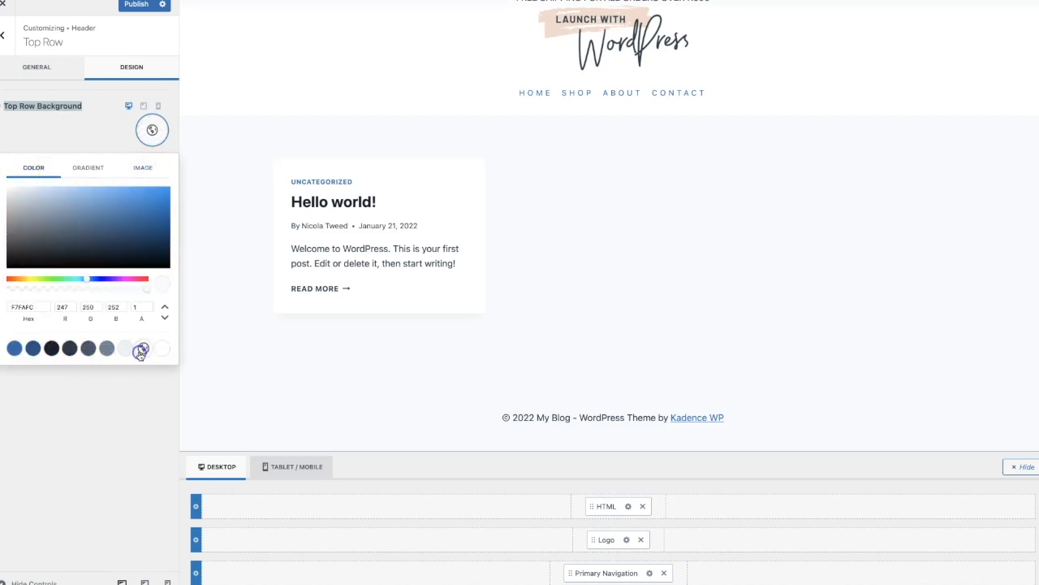
click(90, 393)
Step: Set the top header row's minimum height to about 47 px and return to its design settings
click(45, 78)
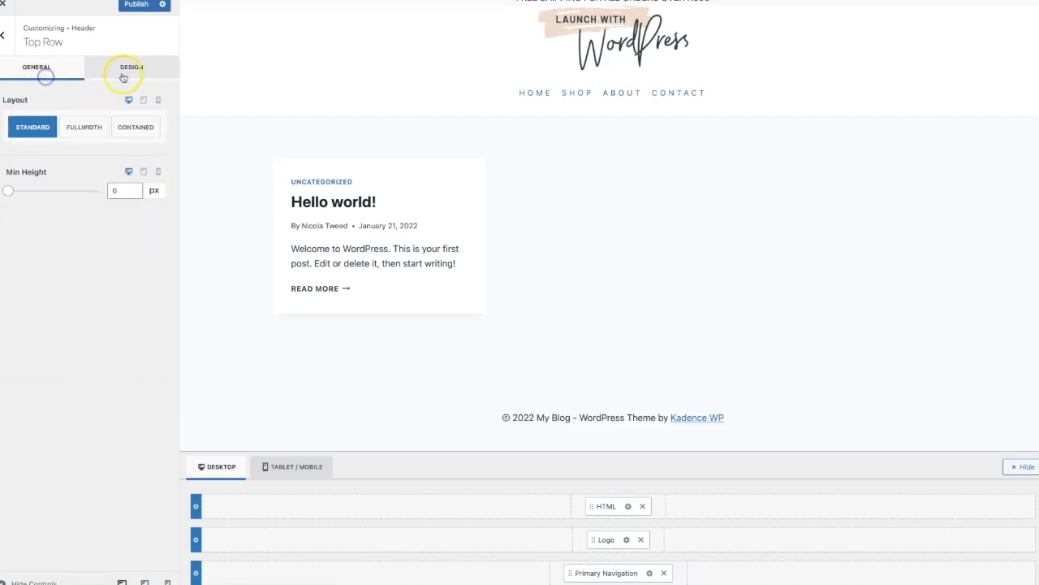
drag(9, 195, 16, 190)
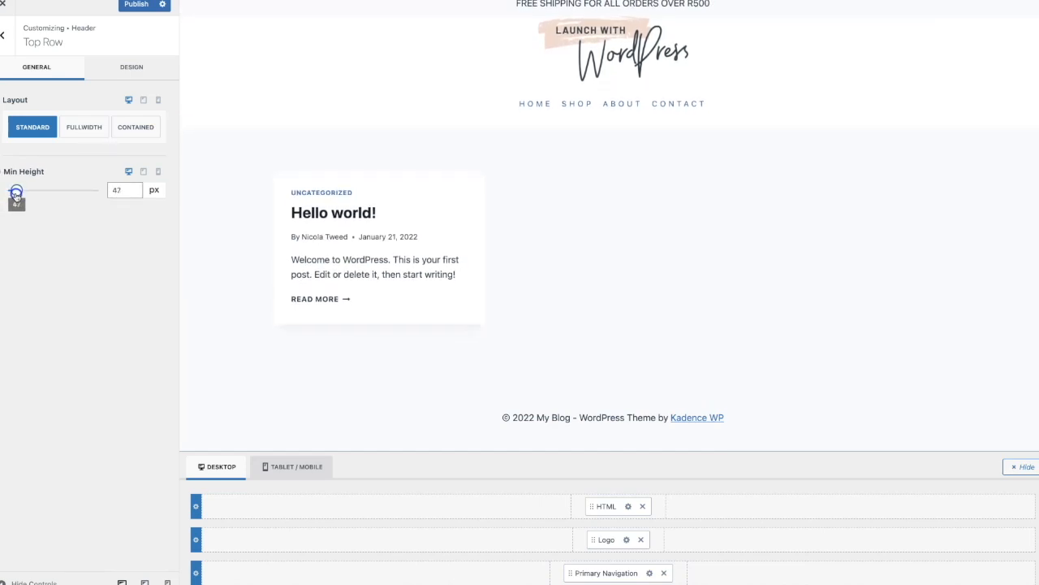
click(130, 67)
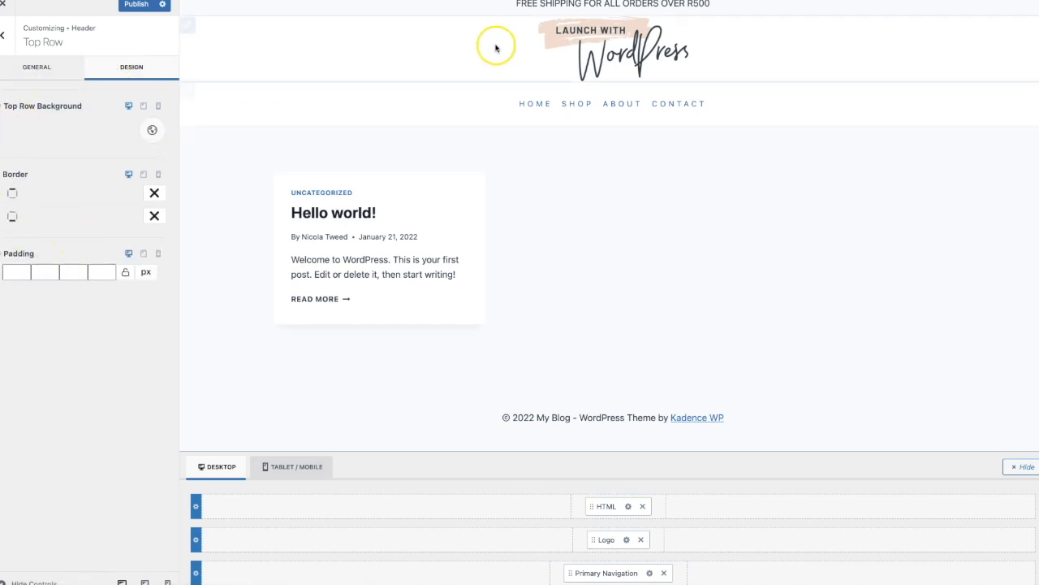
Step: Set the font size of the top row's HTML text to 13 px
click(505, 6)
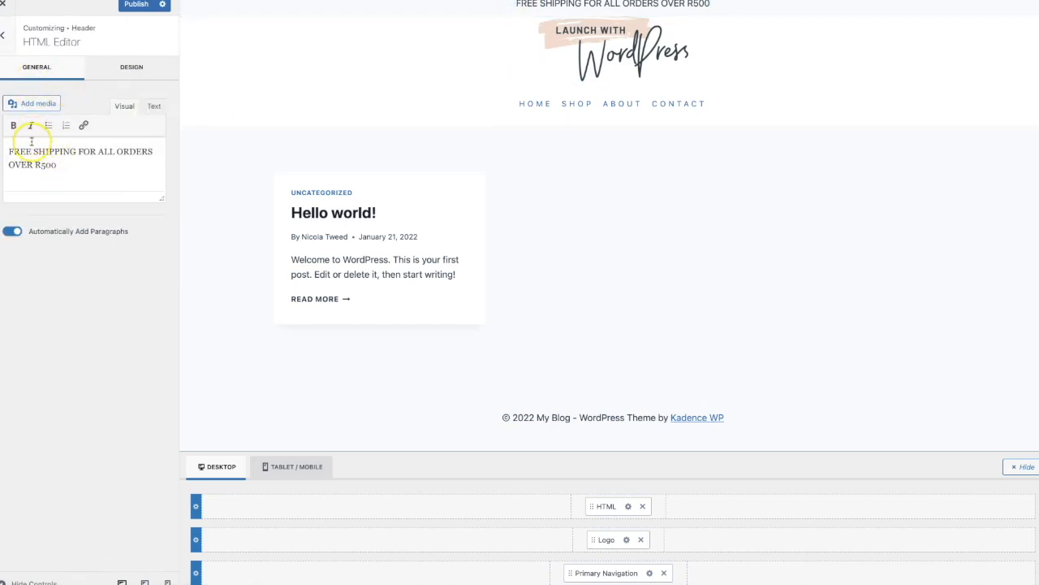
click(124, 69)
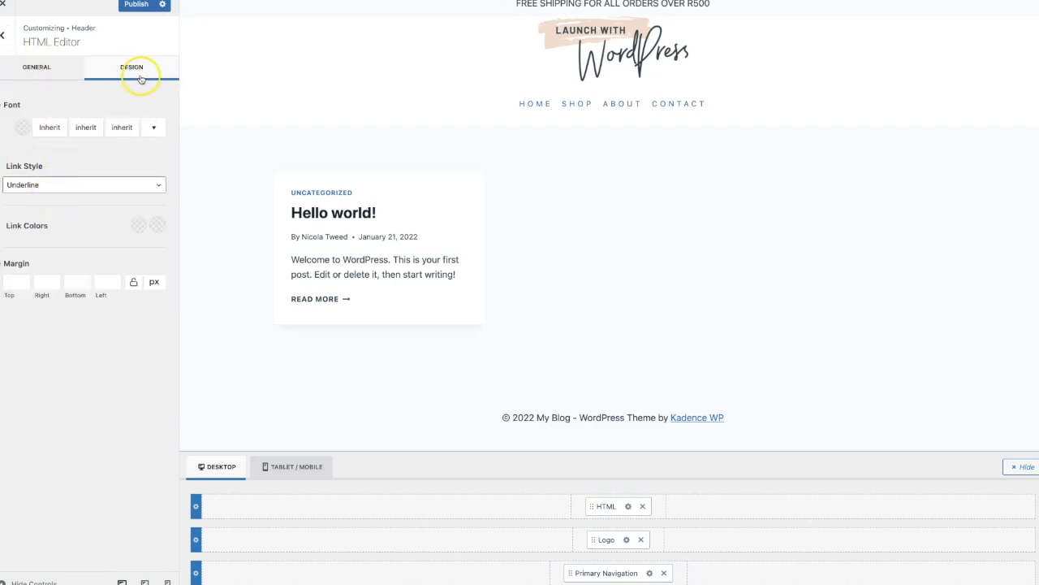
click(120, 129)
click(226, 208)
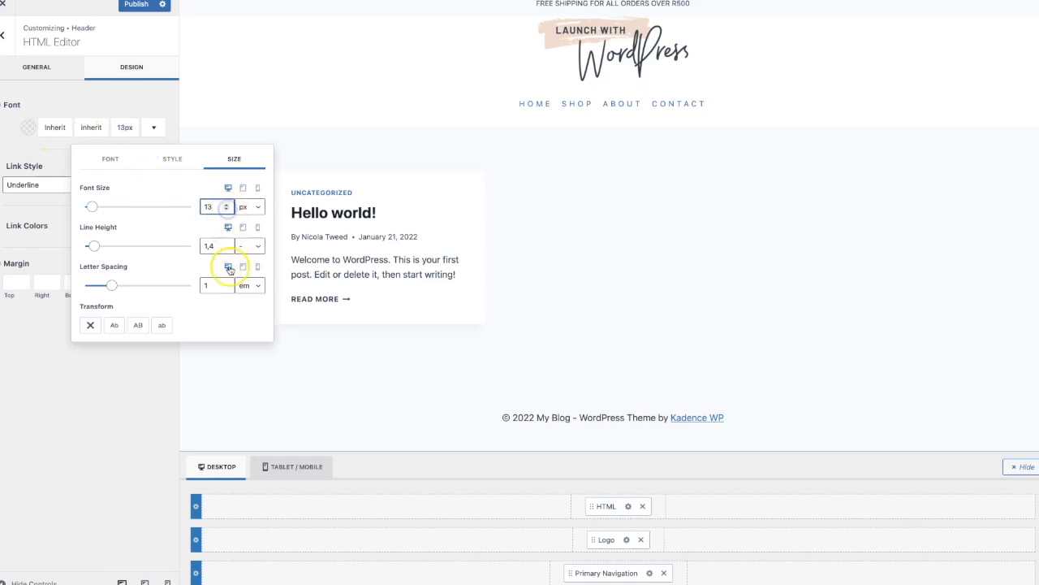
Step: Set the letter spacing of the top row's HTML text to 1 px
click(248, 286)
click(247, 275)
click(228, 284)
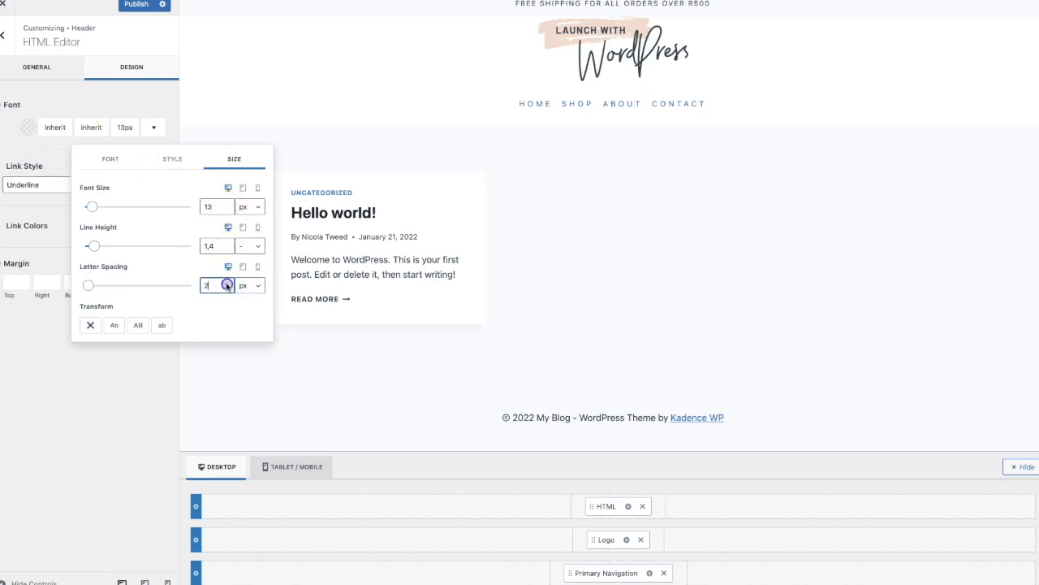
click(227, 288)
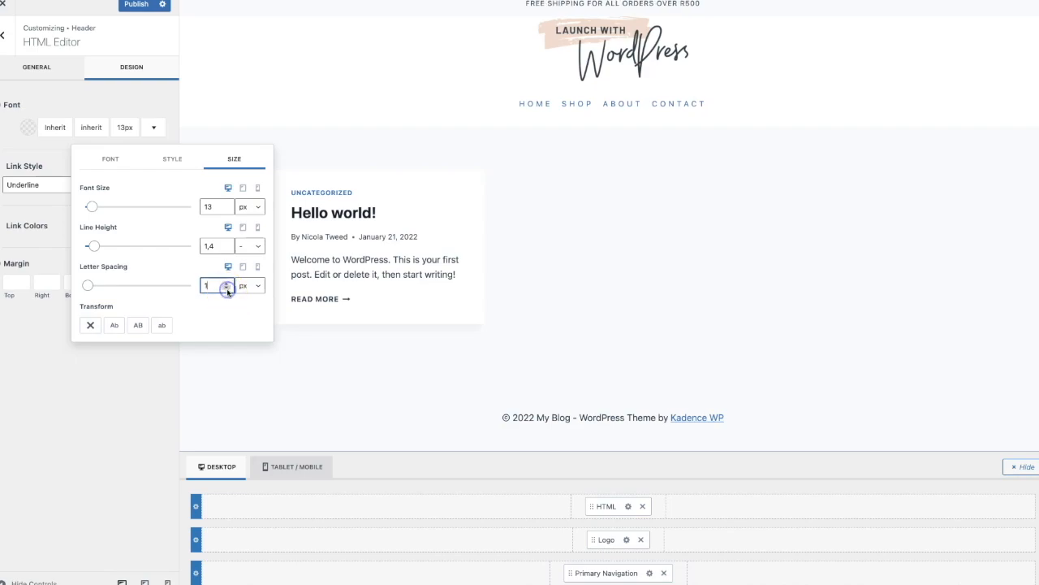
click(14, 328)
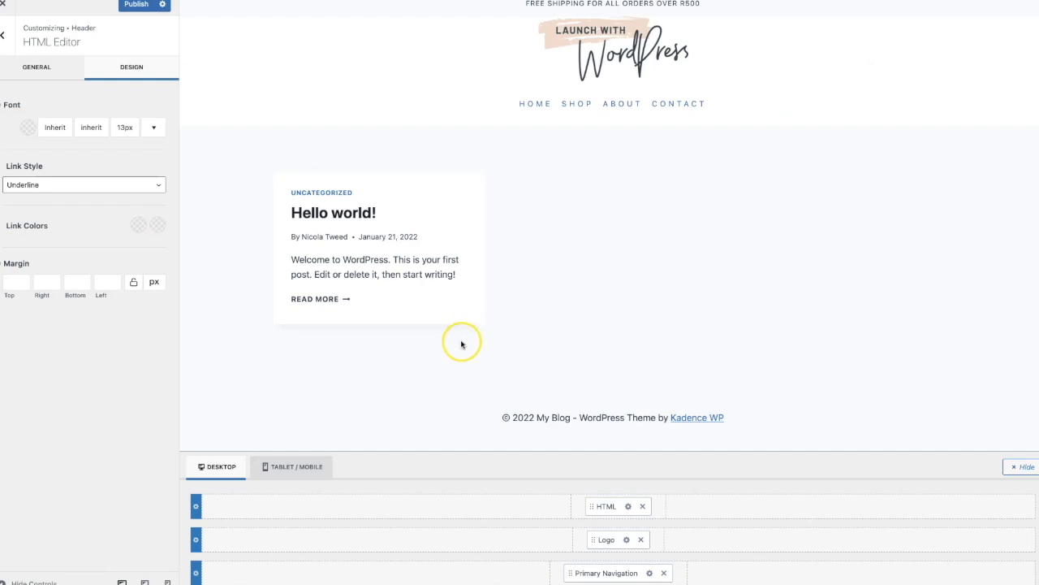
Step: Add a Search element before the logo and a Cart element after it in the header's main row
mouse_move(349, 547)
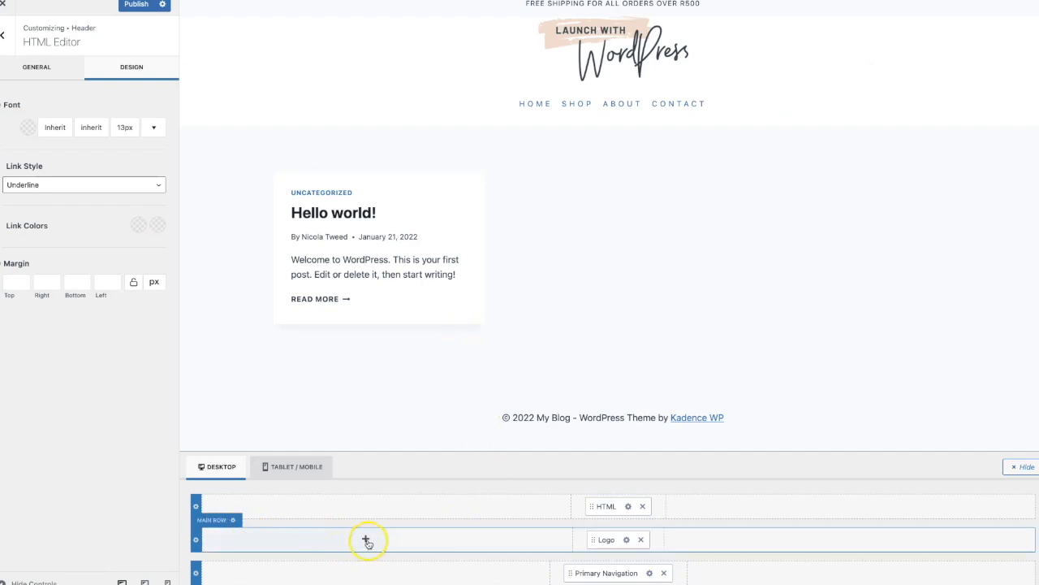
click(366, 540)
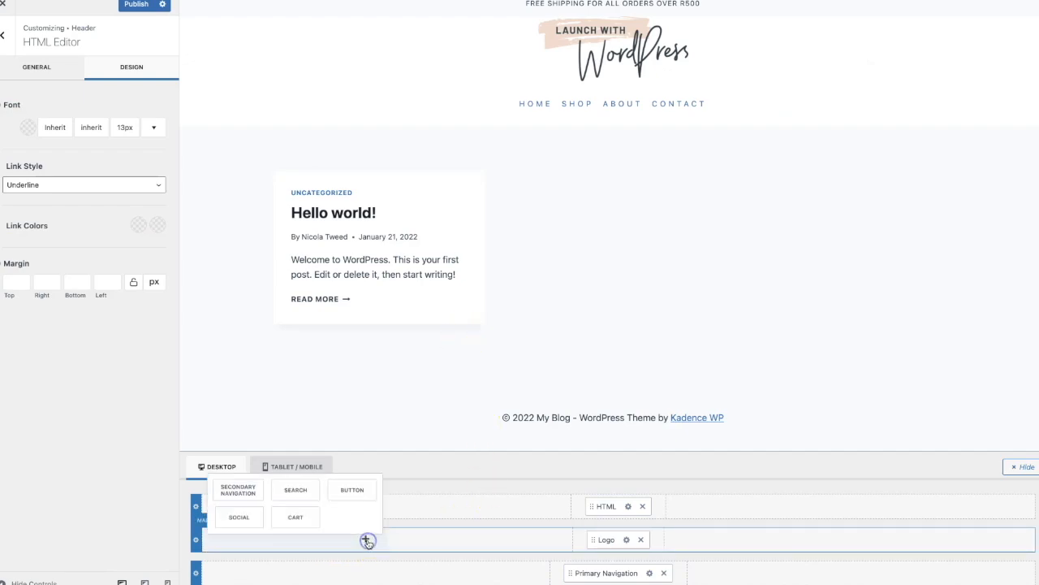
click(308, 497)
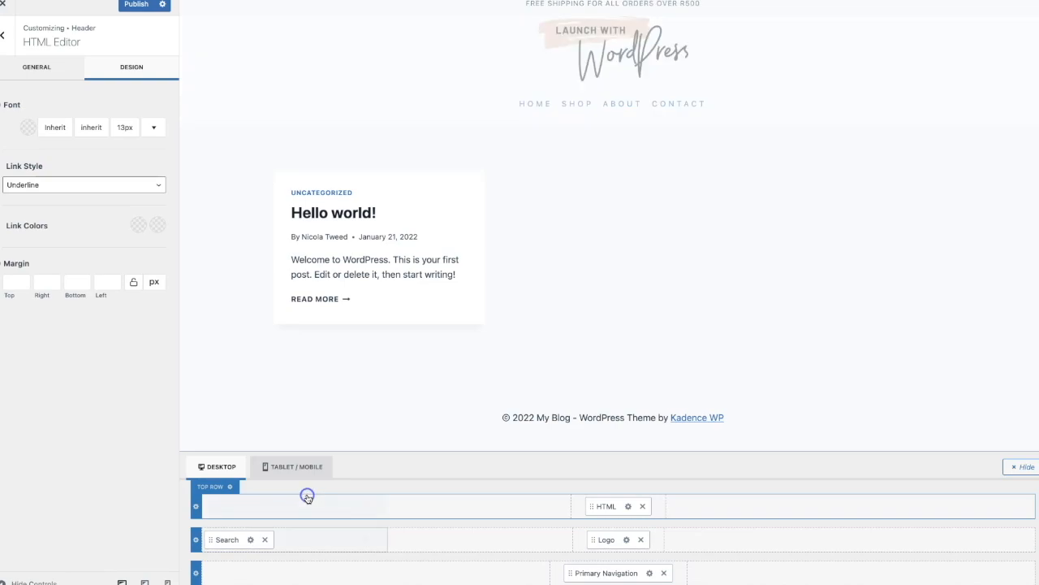
click(880, 541)
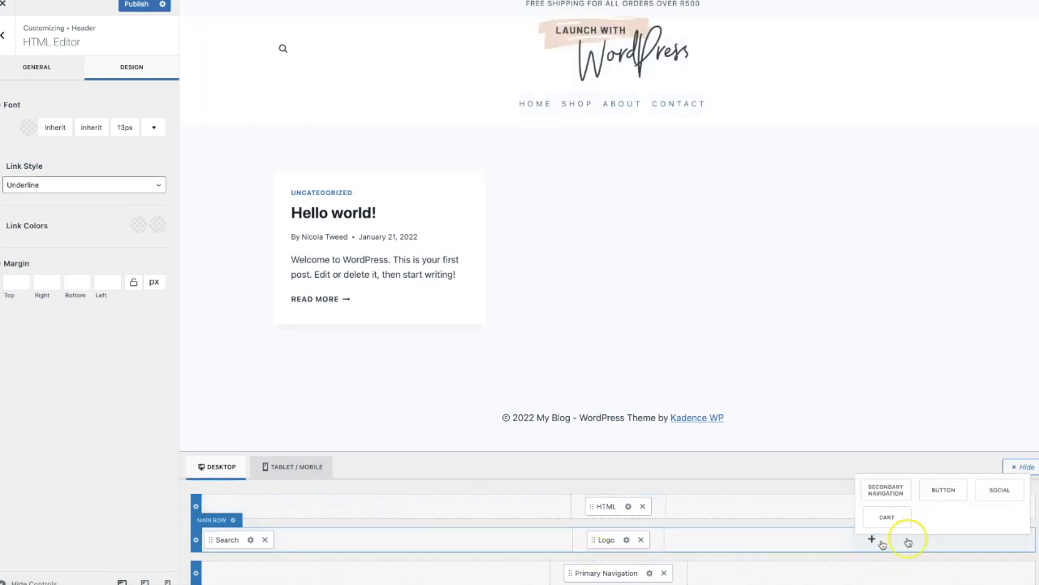
click(892, 523)
click(794, 319)
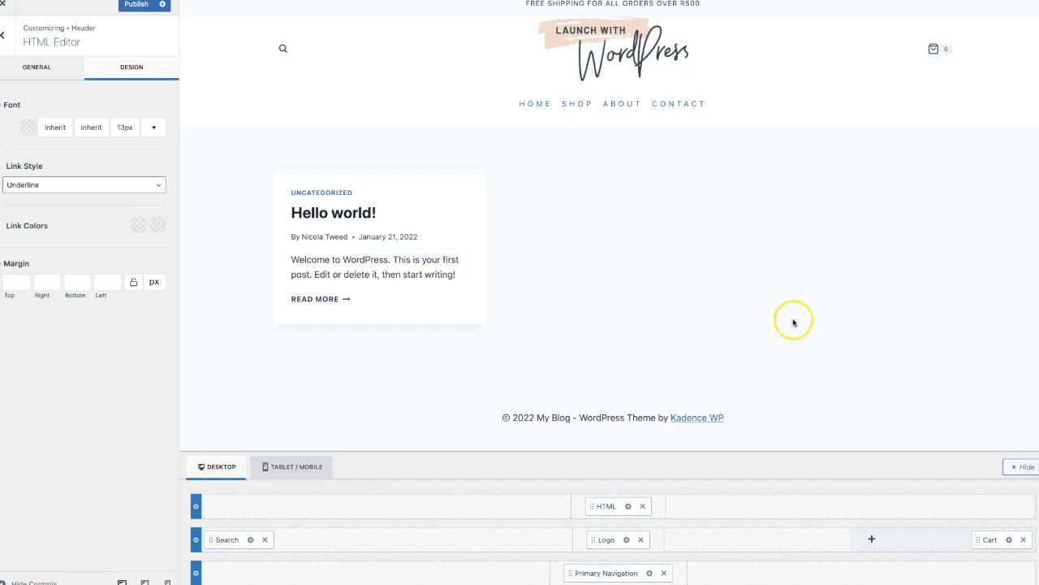
Step: Set the header search icon's size to about 1.79 em and review the search modal's background option
click(251, 541)
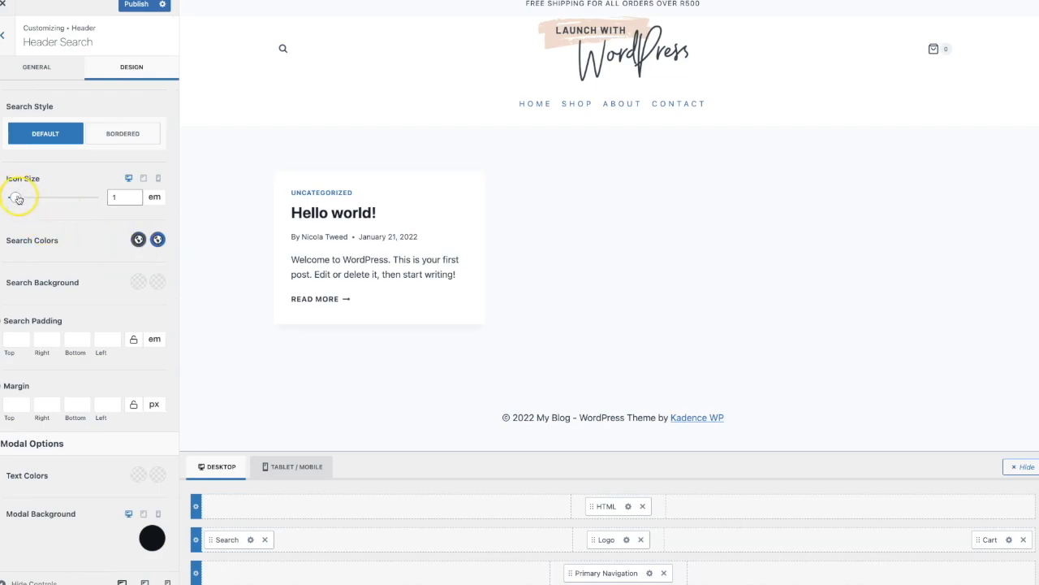
mouse_move(18, 197)
mouse_down()
mouse_move(30, 197)
mouse_move(21, 199)
mouse_up()
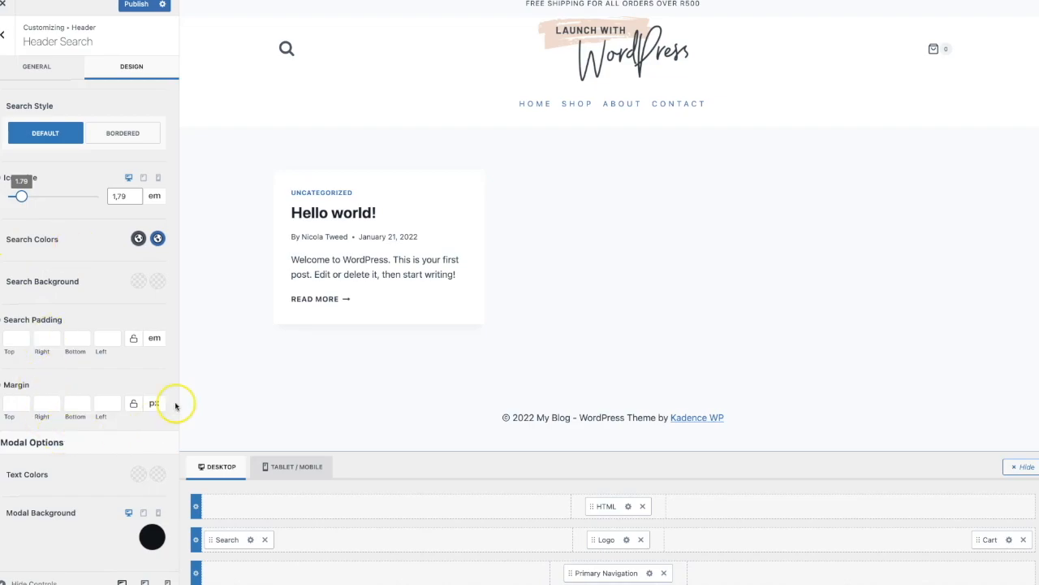
click(286, 48)
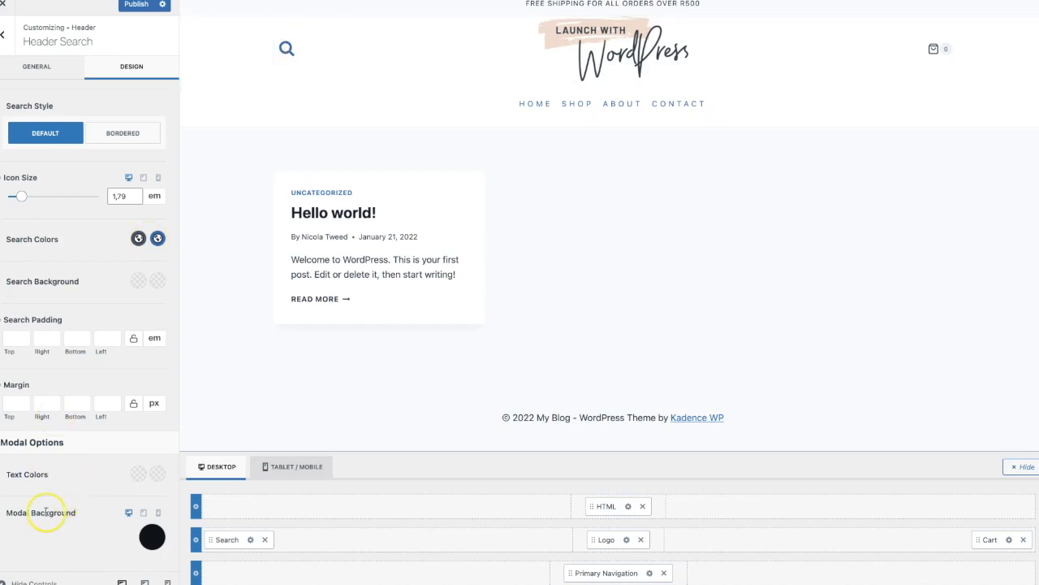
drag(6, 513, 77, 513)
click(79, 549)
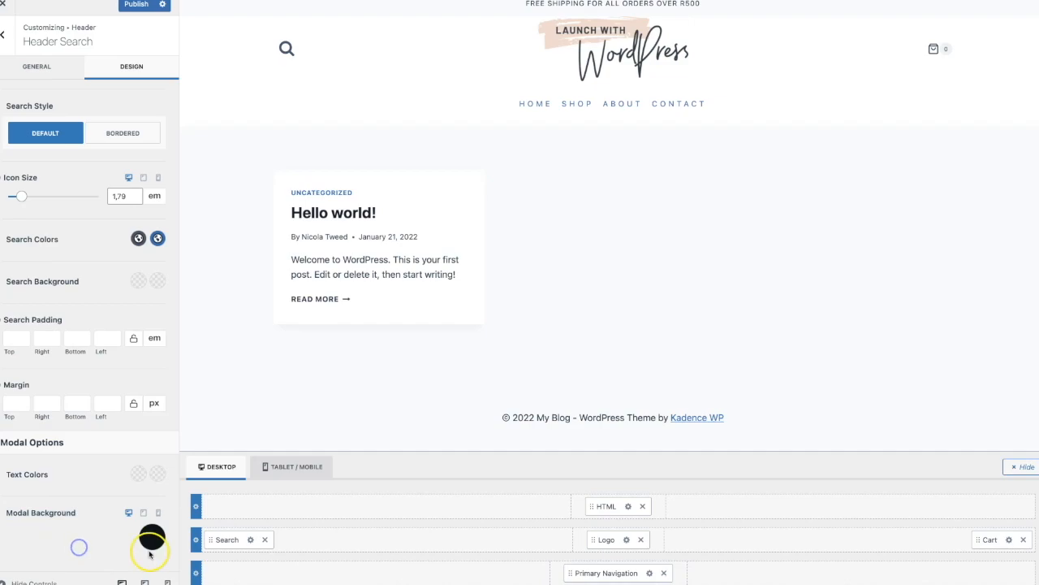
Step: Give the header search element the label "Search" and review its label visibility options
click(70, 75)
click(46, 119)
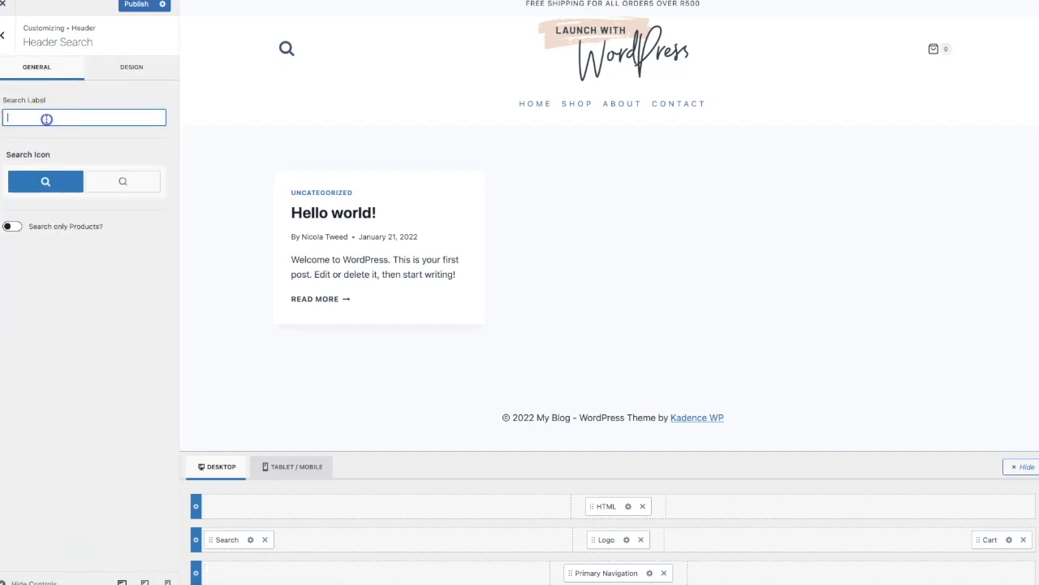
text(Search)
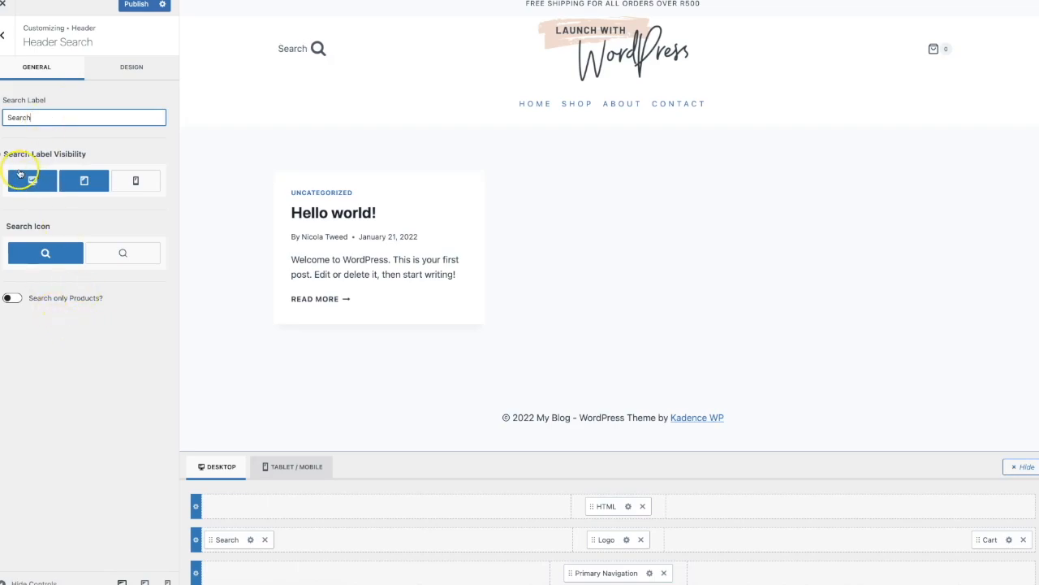
drag(5, 155, 86, 154)
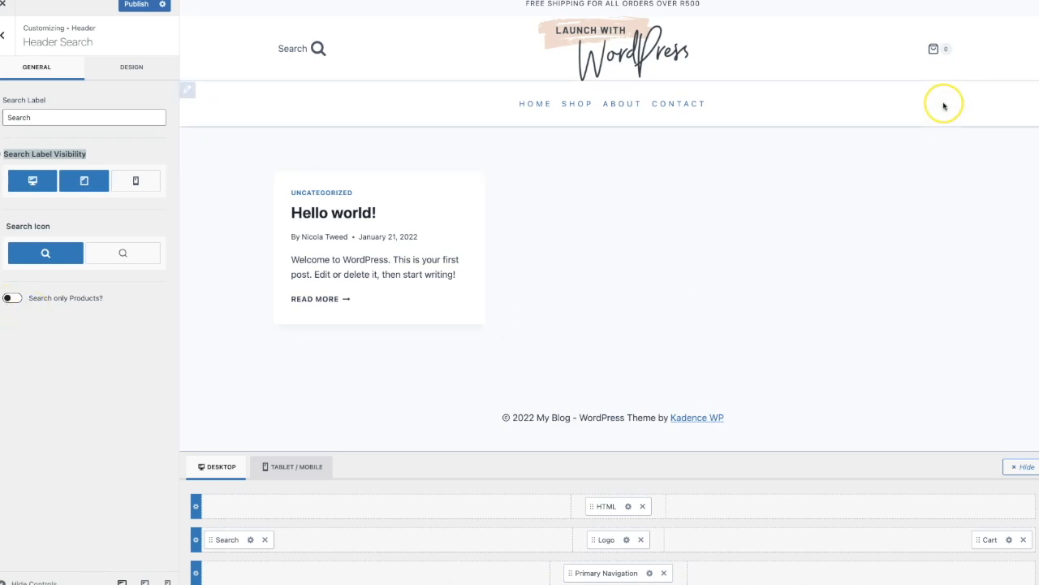
Step: Change the header cart's icon to the shopping trolley and label it "Cart"
click(1008, 541)
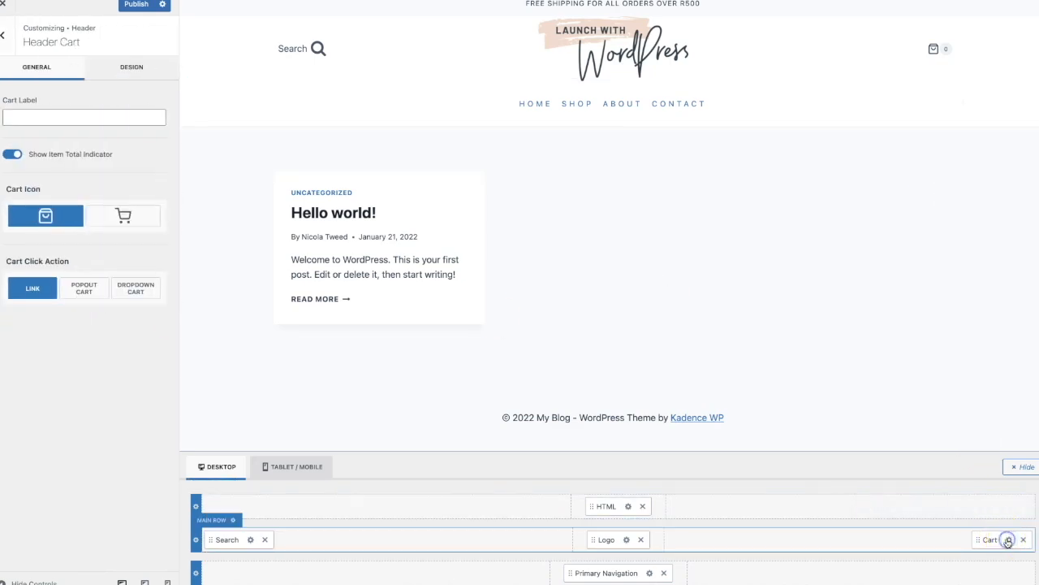
click(93, 216)
click(66, 116)
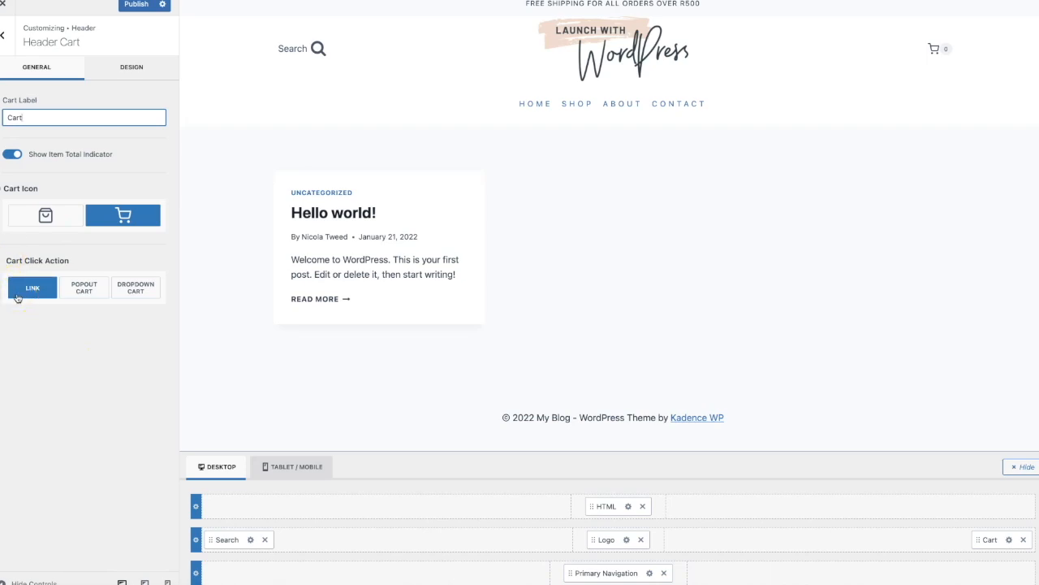
Step: Try Dropdown Cart as the header cart's click action and test it in the preview
click(68, 295)
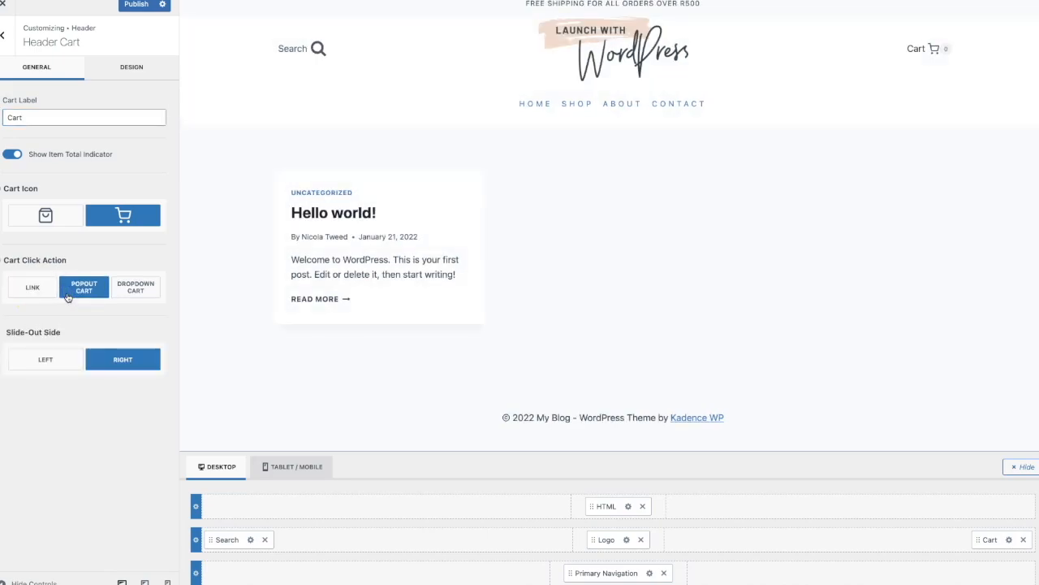
click(129, 294)
click(932, 51)
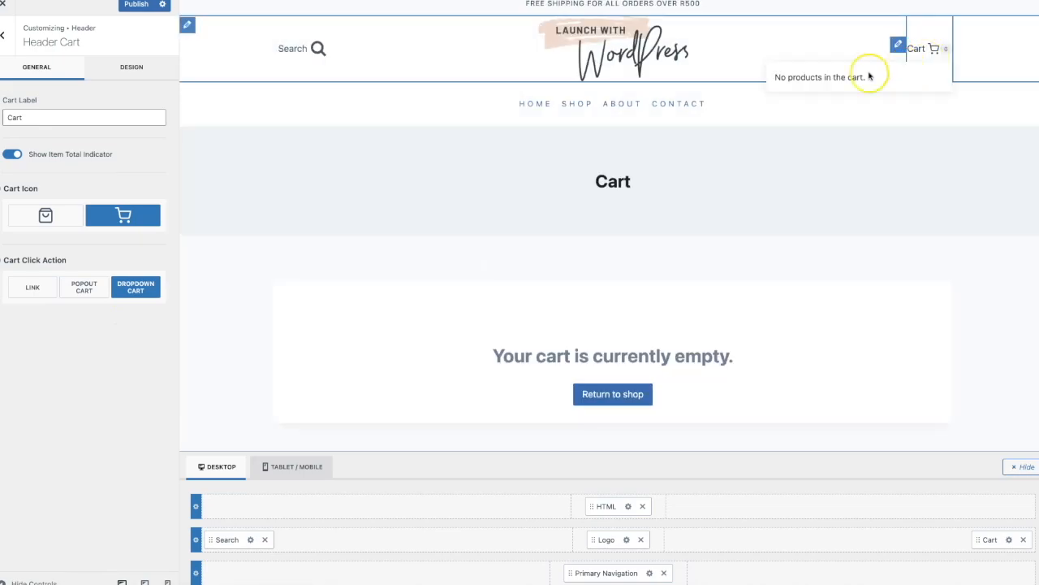
Step: Set the cart click action to Popout Cart and test the slide-out cart in the preview
click(71, 291)
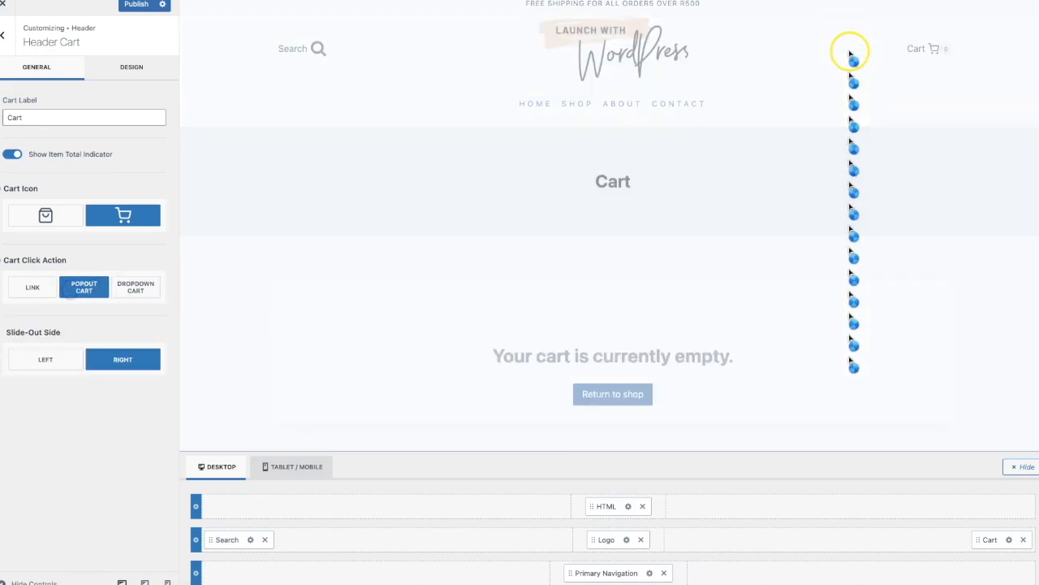
click(936, 51)
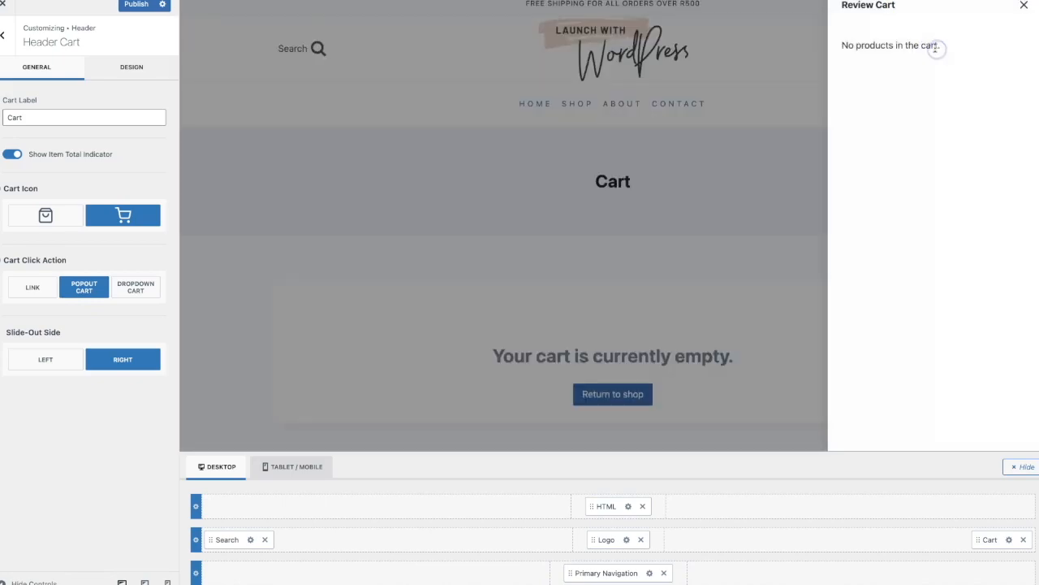
click(1021, 9)
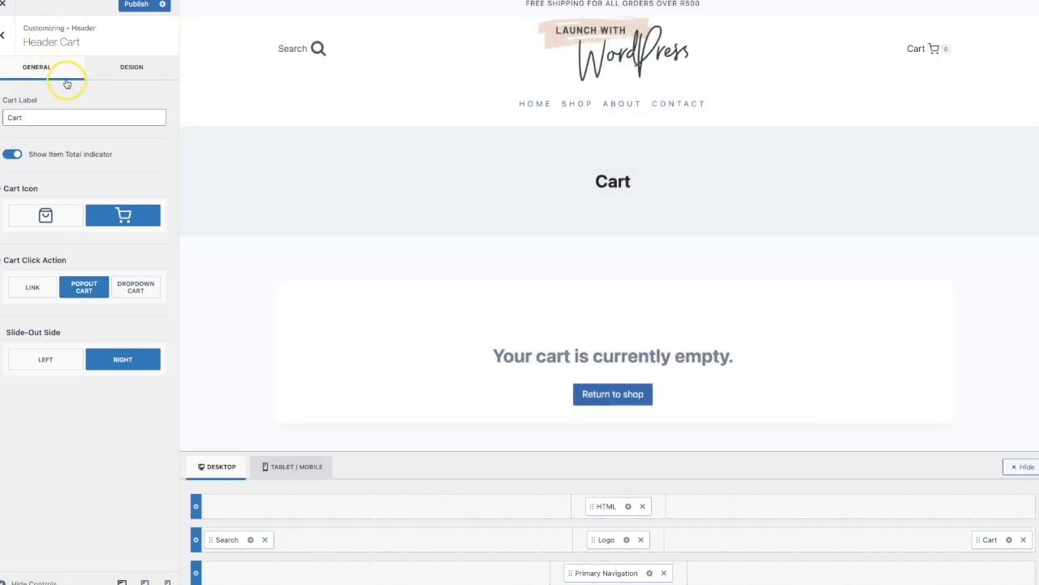
Step: Review the header cart's design settings, including icon size, colours, label font and padding
click(130, 75)
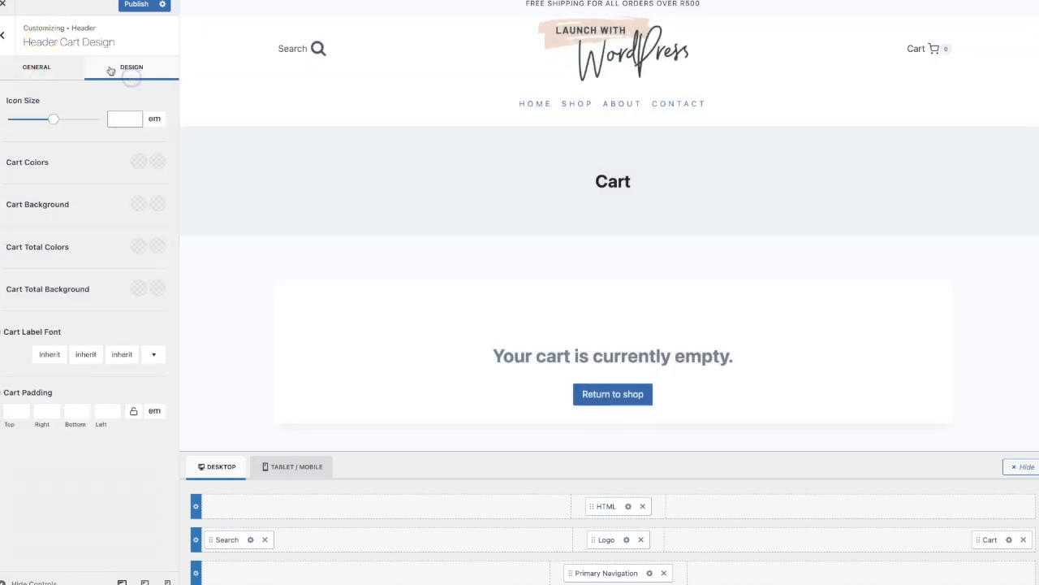
click(84, 356)
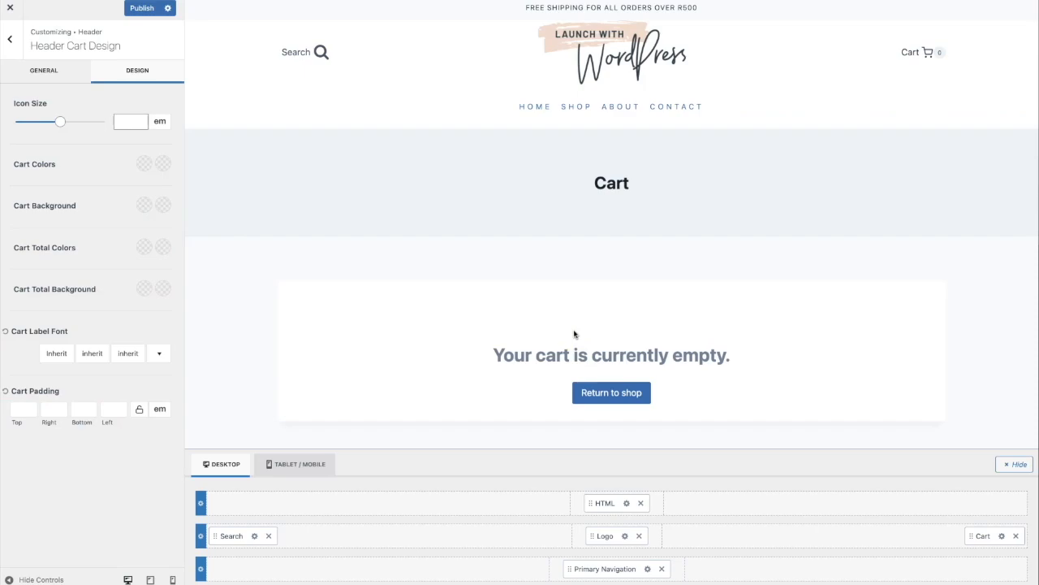
click(469, 412)
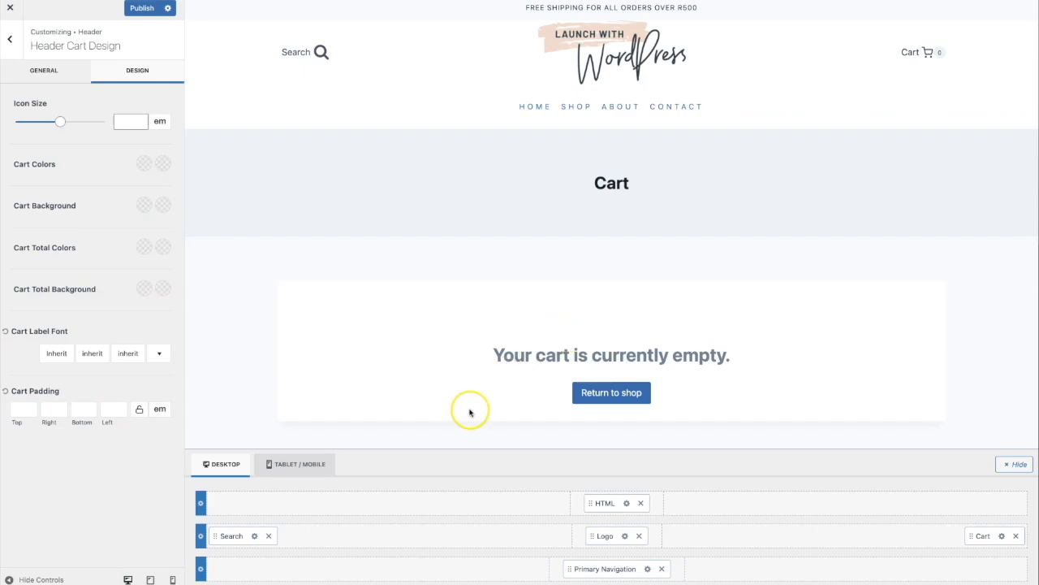
Step: Switch the header builder to the tablet/mobile layout and open the logo settings, trying the separate mobile logo option
click(281, 465)
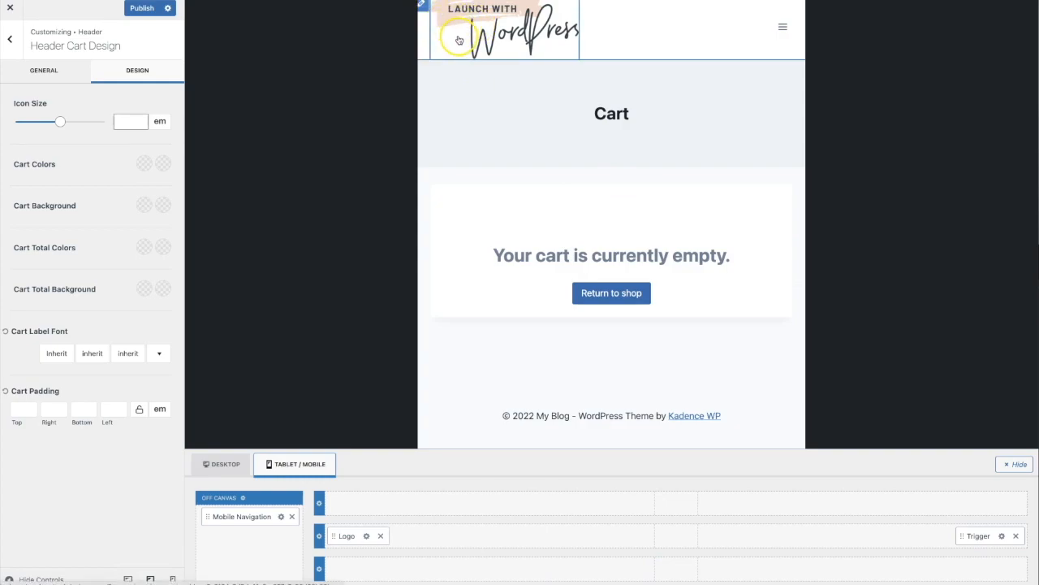
click(426, 7)
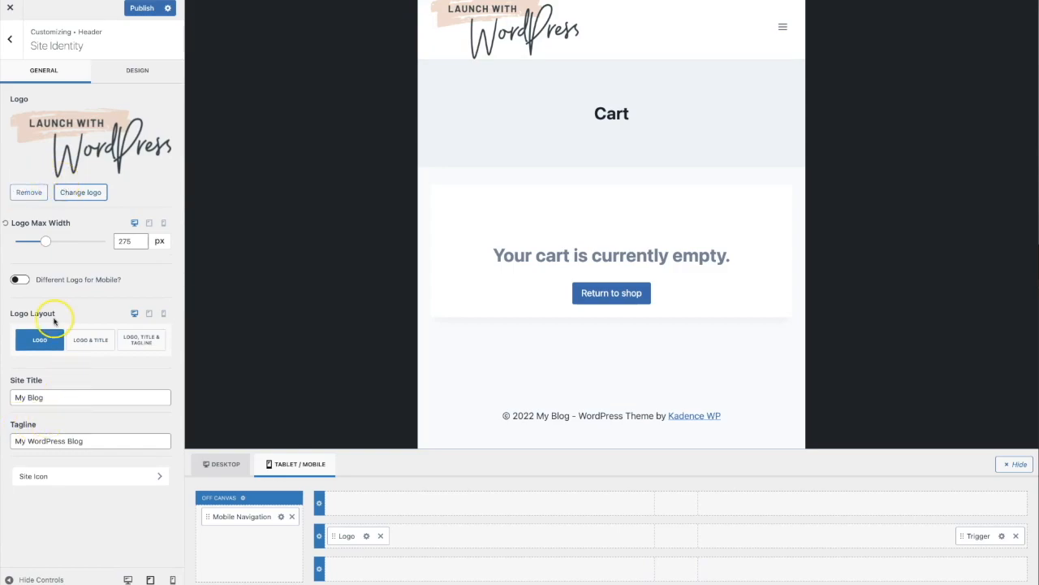
click(18, 282)
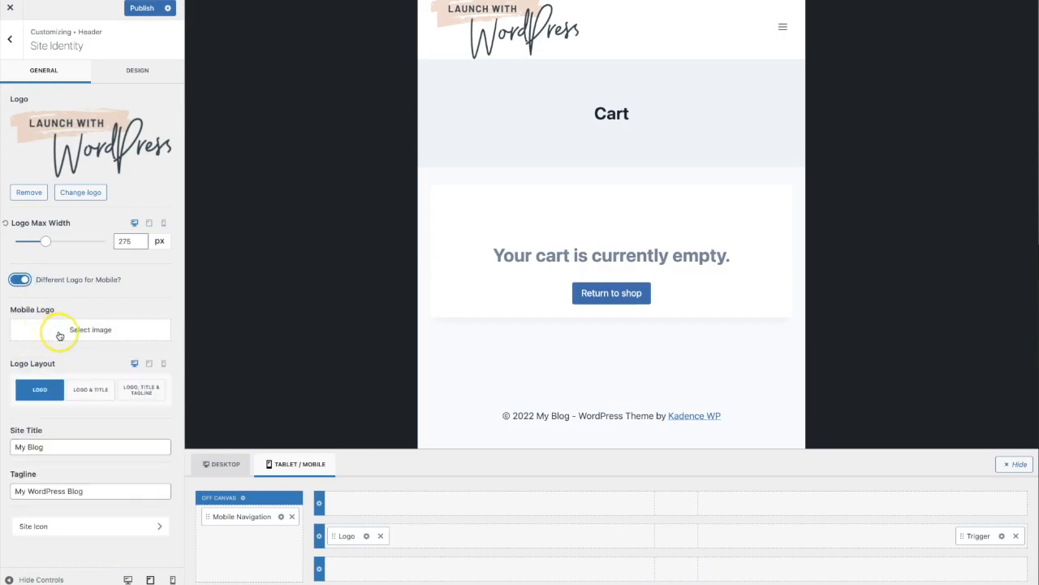
click(17, 282)
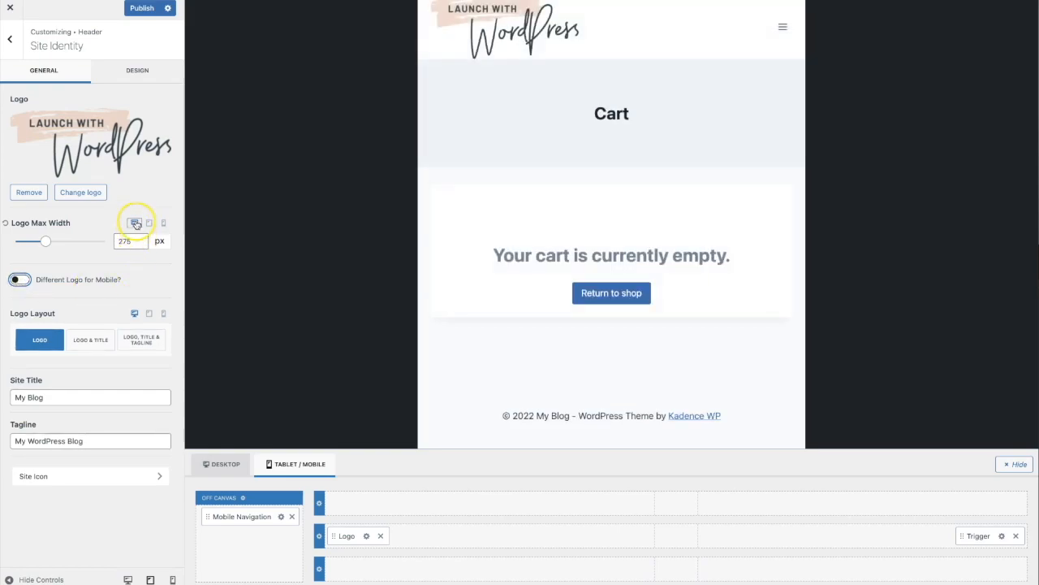
Step: Set the logo's maximum width for mobile phones to 168 px
click(163, 224)
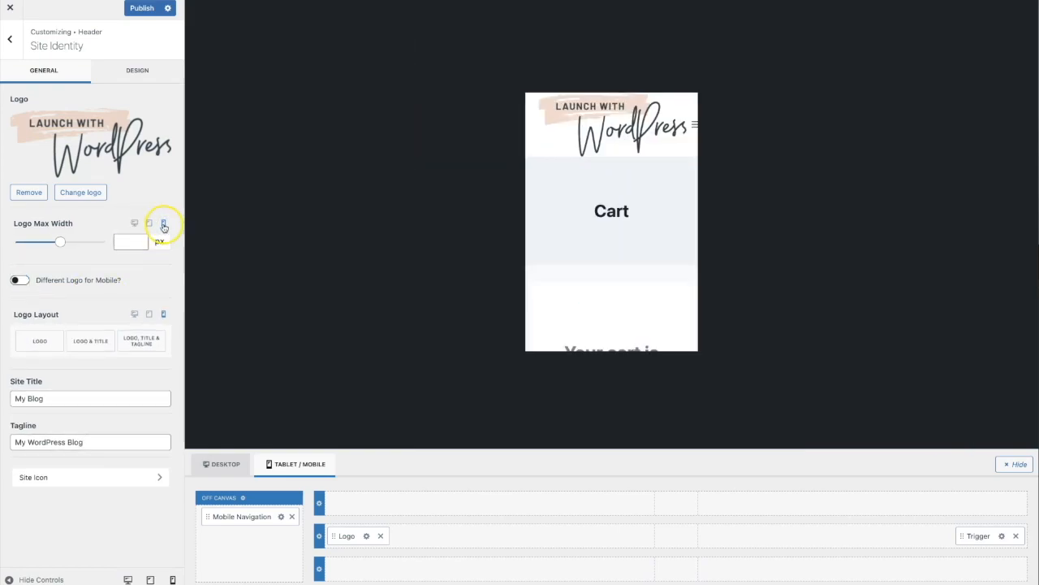
drag(60, 244, 47, 242)
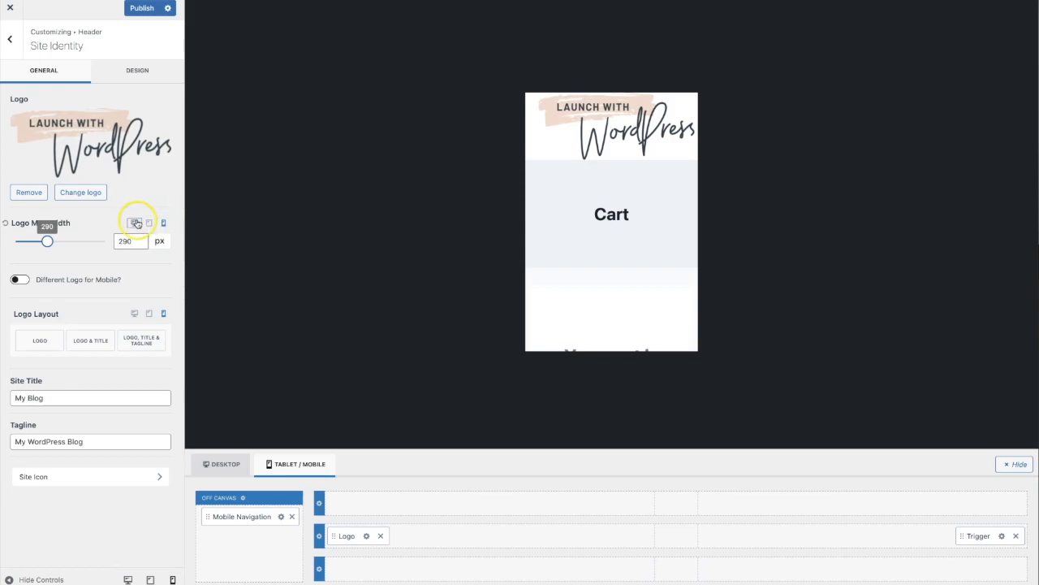
drag(47, 242, 33, 247)
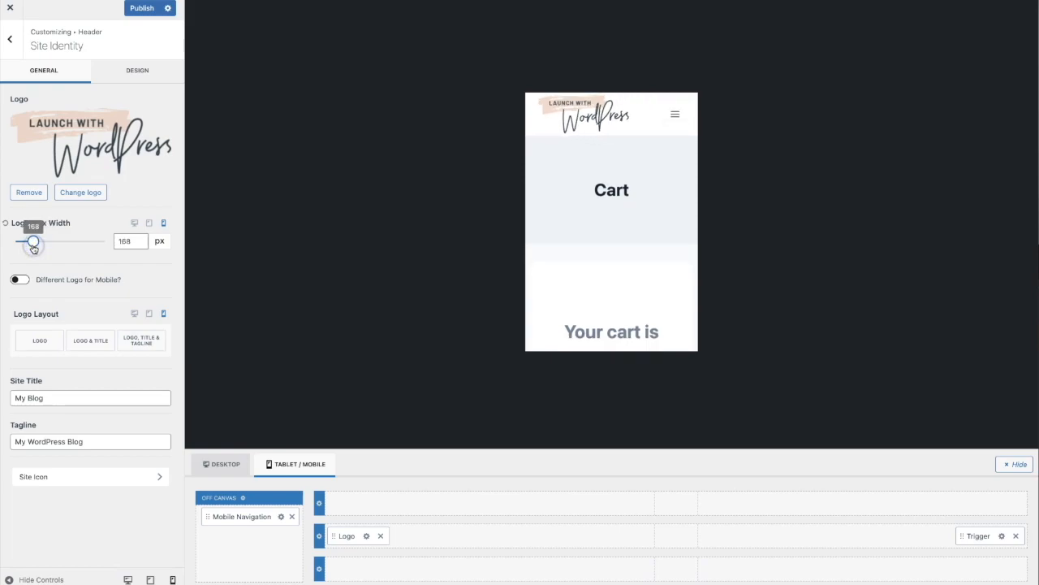
Step: Look at the mobile menu trigger's settings and open the header off-canvas settings
mouse_move(687, 116)
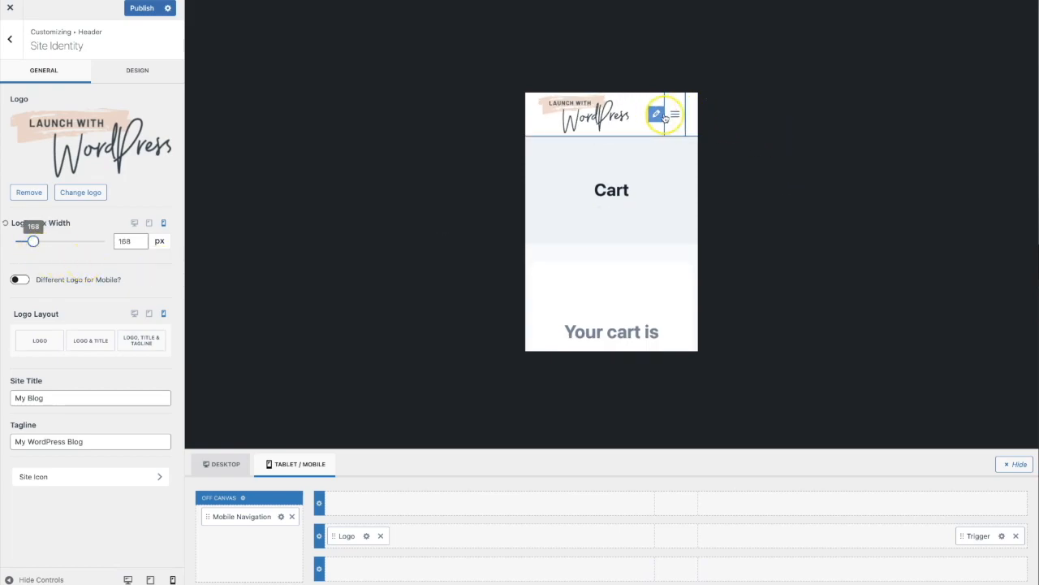
click(656, 115)
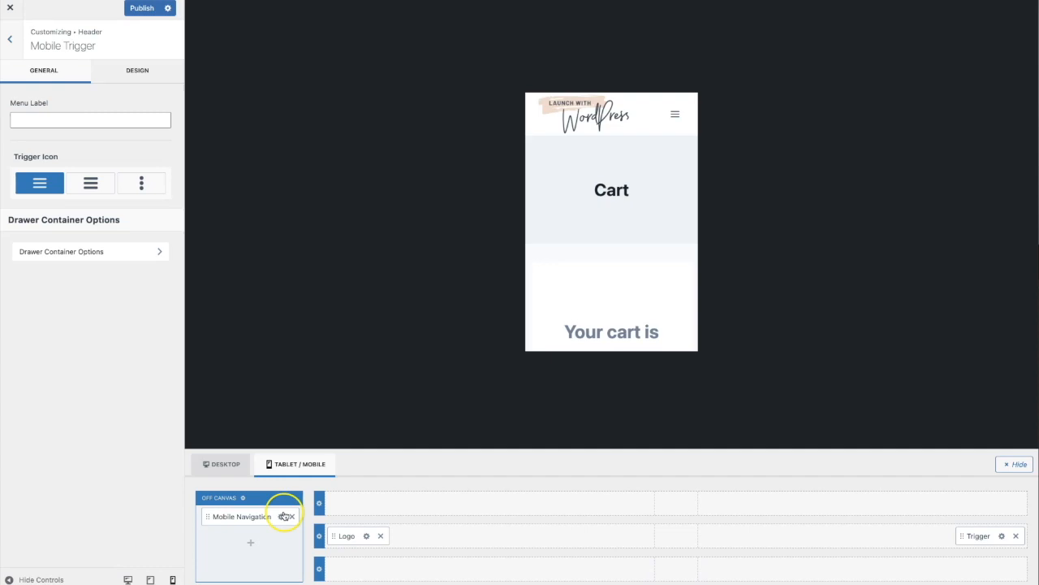
click(244, 499)
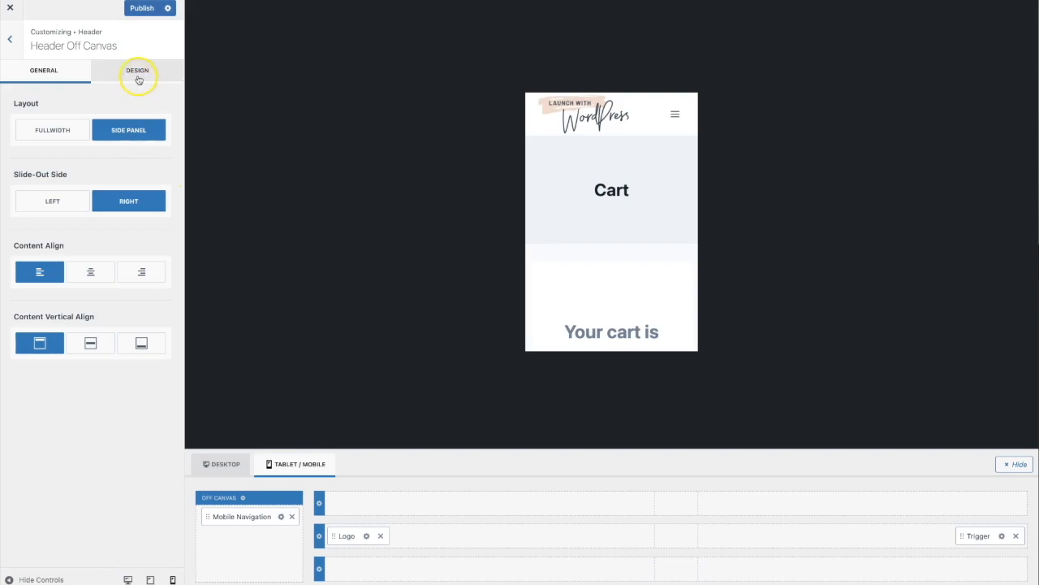
Step: Try the fullwidth layout for the off-canvas area and open the mobile menu in the preview
click(59, 129)
click(673, 114)
click(674, 107)
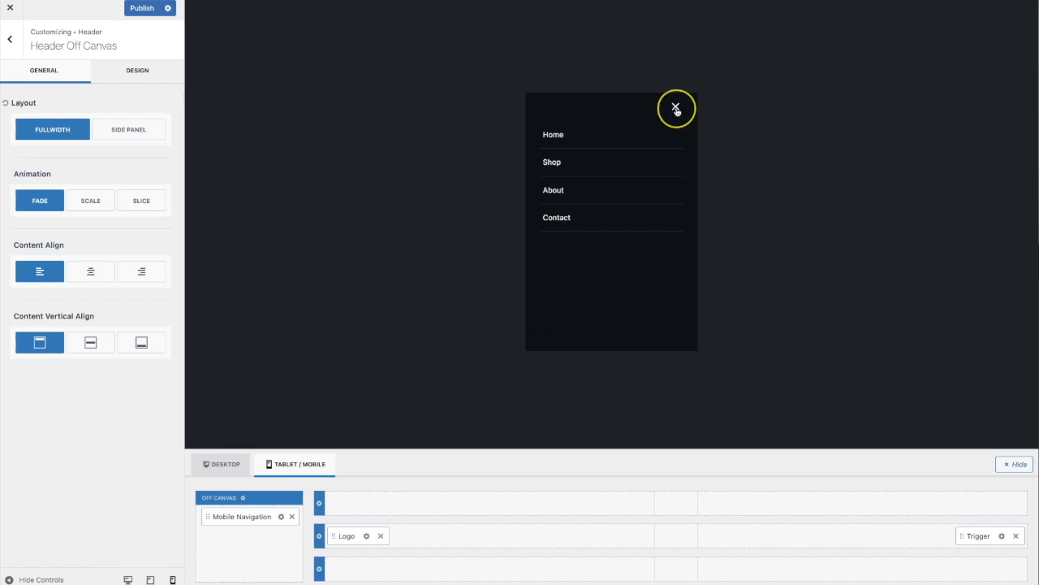
Step: Set the off-canvas layout to a side panel, comparing the left slide-out side before choosing right
click(128, 130)
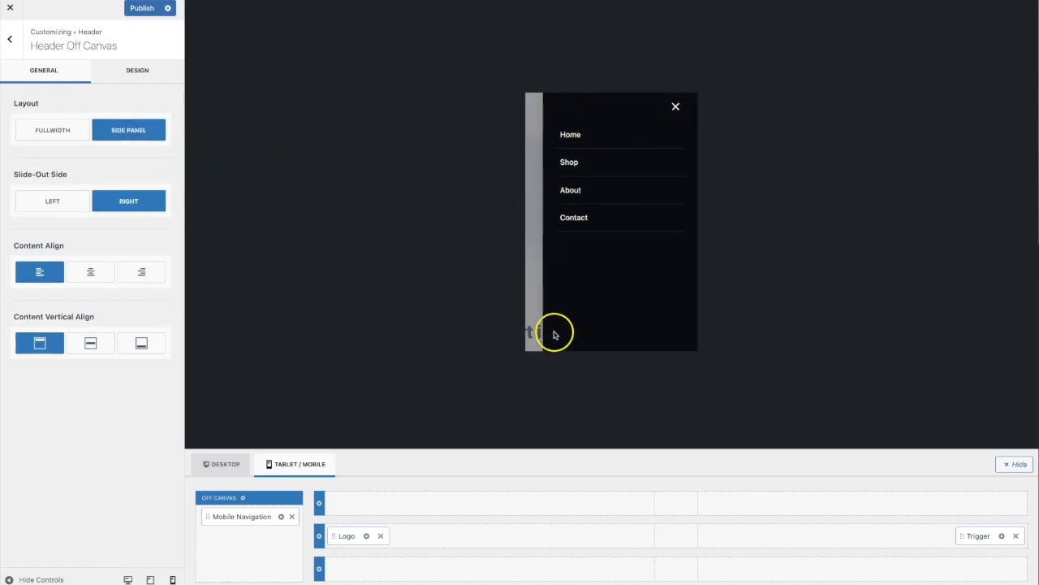
click(27, 204)
click(102, 204)
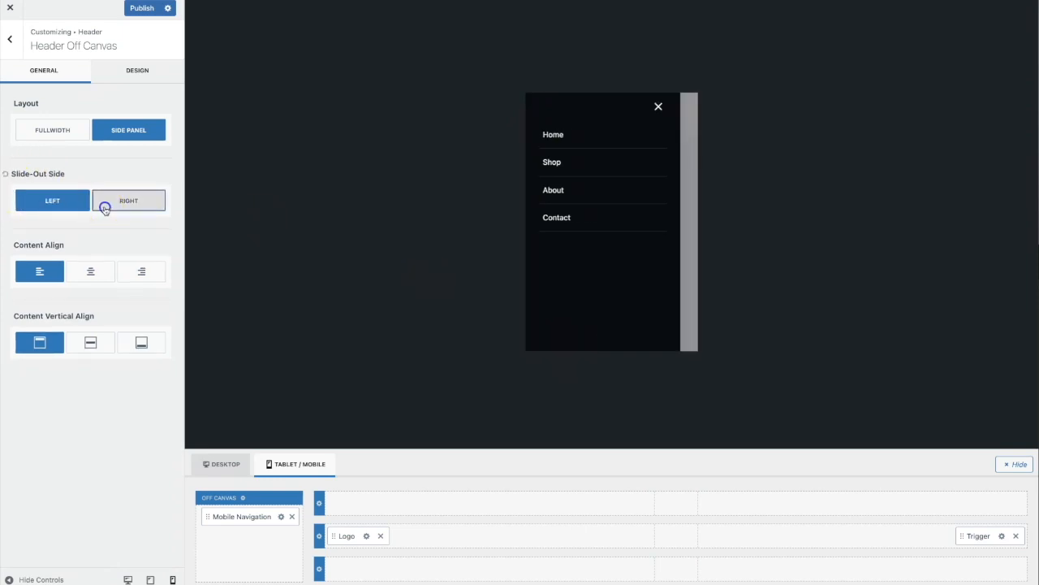
Step: Try the middle and bottom vertical alignments for the off-canvas content and return it to top alignment
click(94, 347)
click(128, 348)
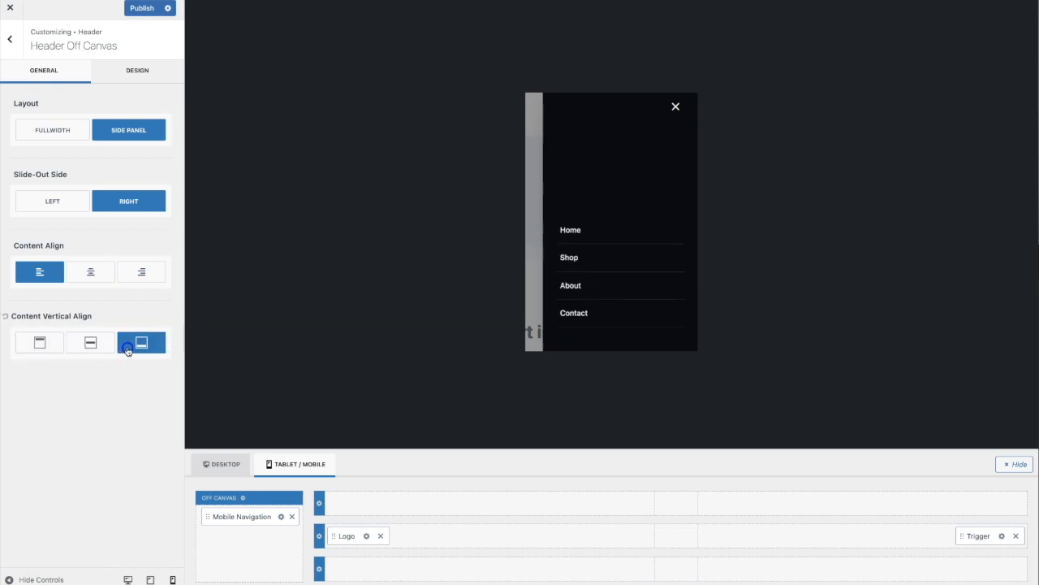
click(32, 344)
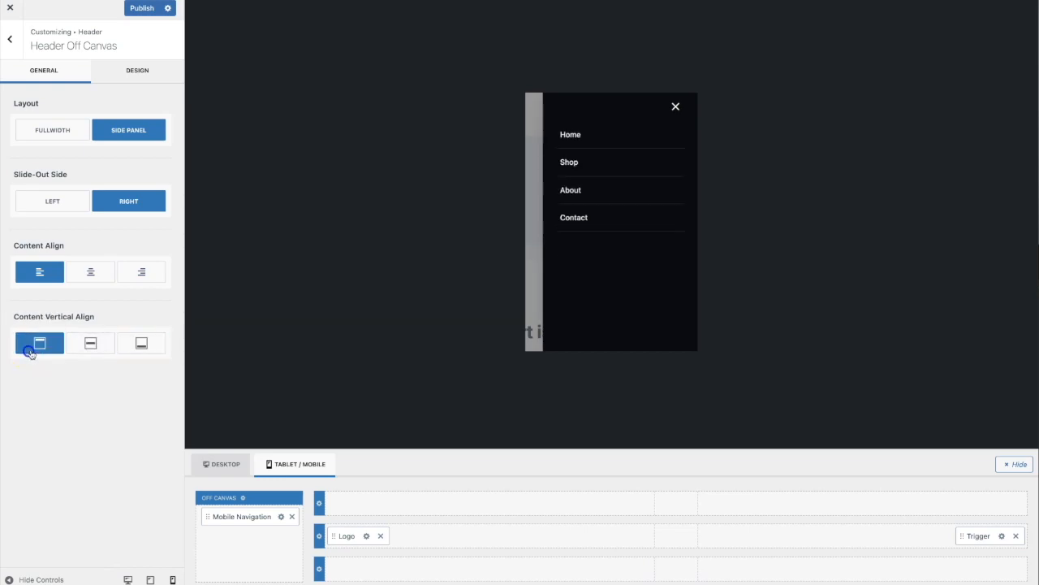
Step: Set the off-canvas popup background to dark red 9E2020 and the close icon size to 34 px, and close the previewed menu
click(115, 82)
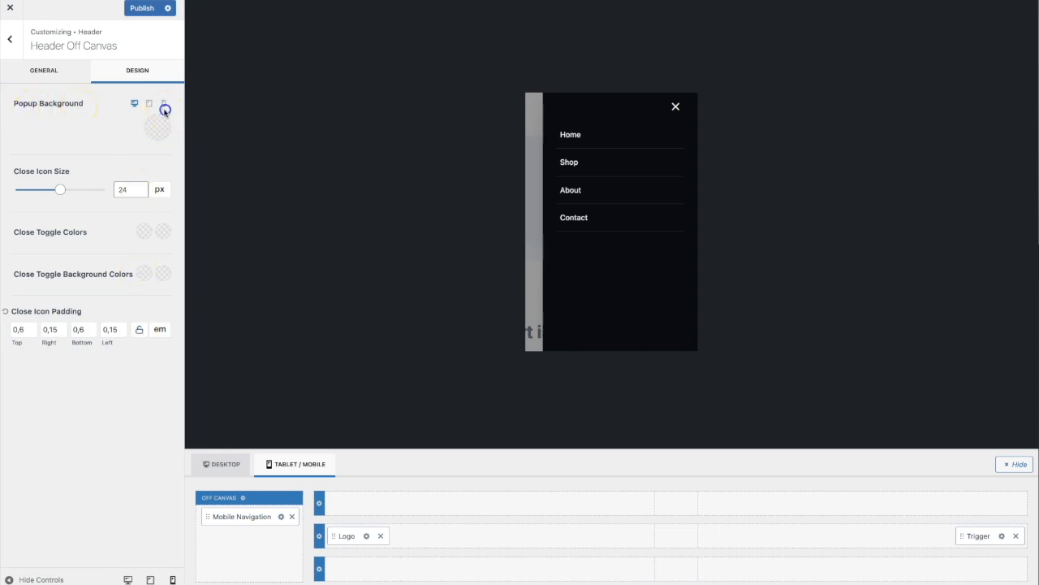
click(158, 125)
click(116, 235)
drag(116, 234, 142, 214)
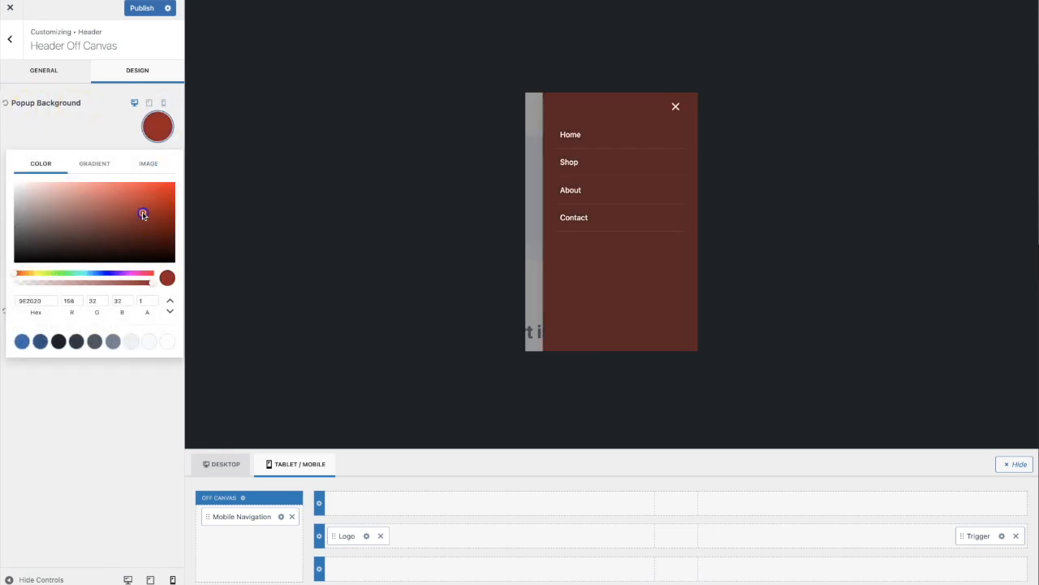
click(90, 401)
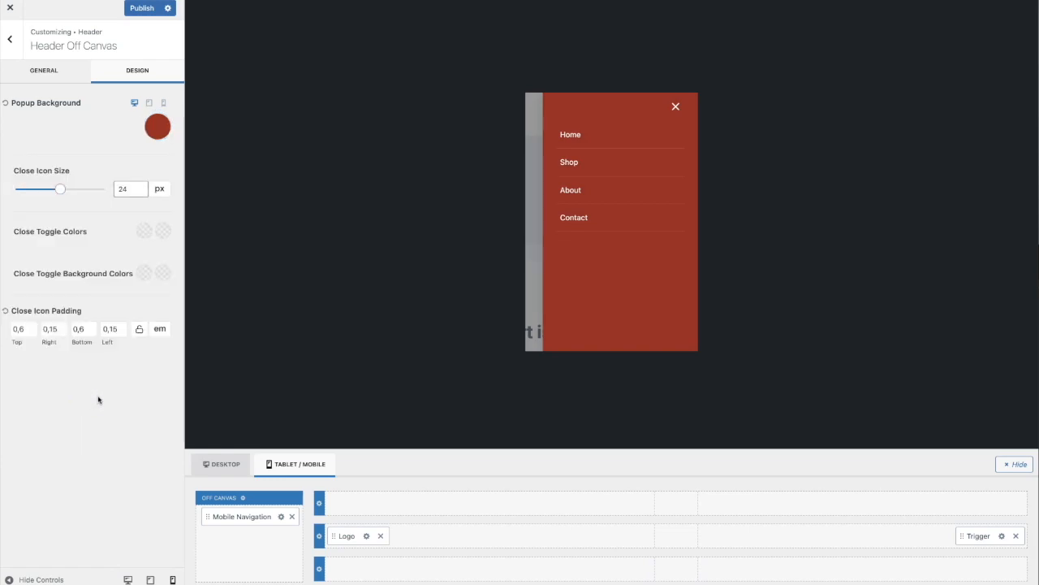
mouse_move(61, 194)
mouse_down()
mouse_move(51, 192)
mouse_move(92, 190)
mouse_move(45, 190)
mouse_up()
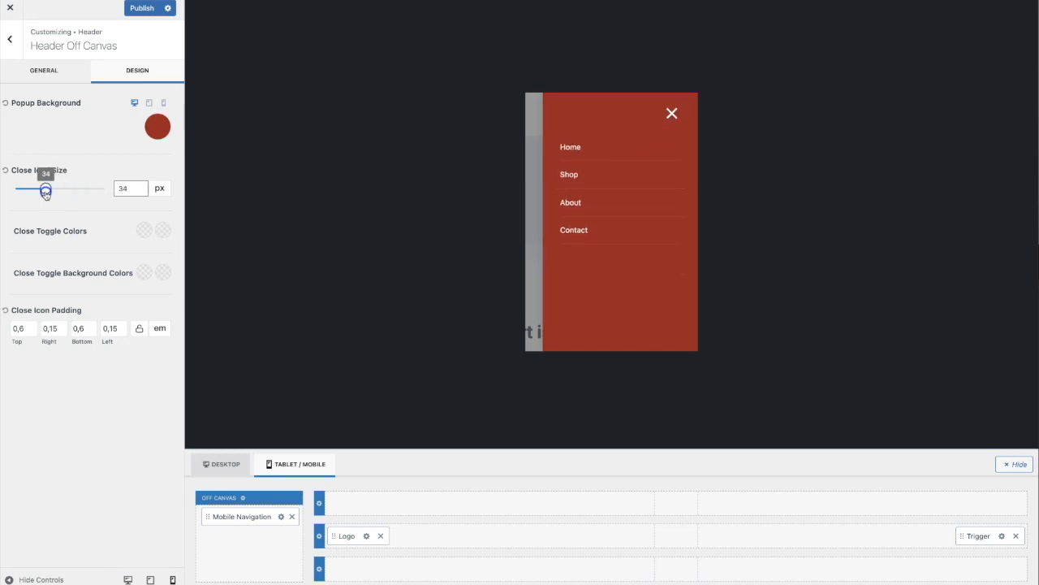
click(674, 114)
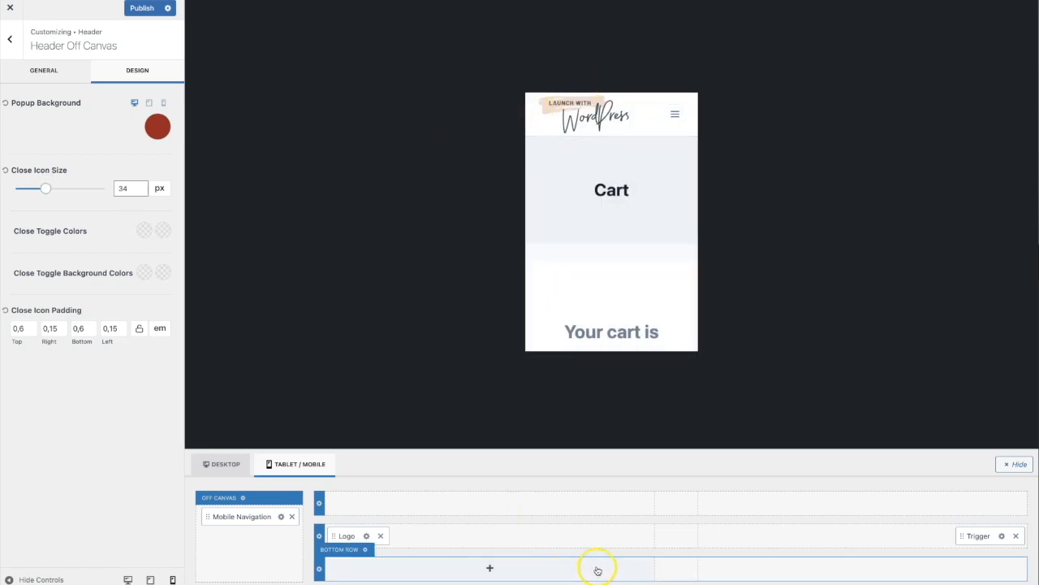
Step: Add a Search Toggle to the tablet/mobile main row, move it into the off-canvas area below Mobile Navigation, and check the menu preview
click(677, 538)
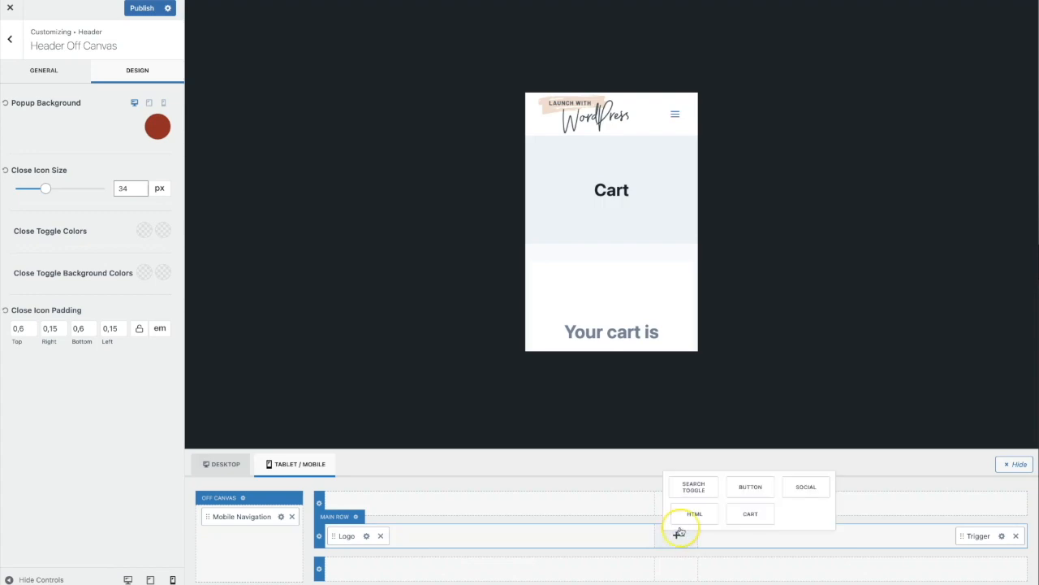
click(695, 487)
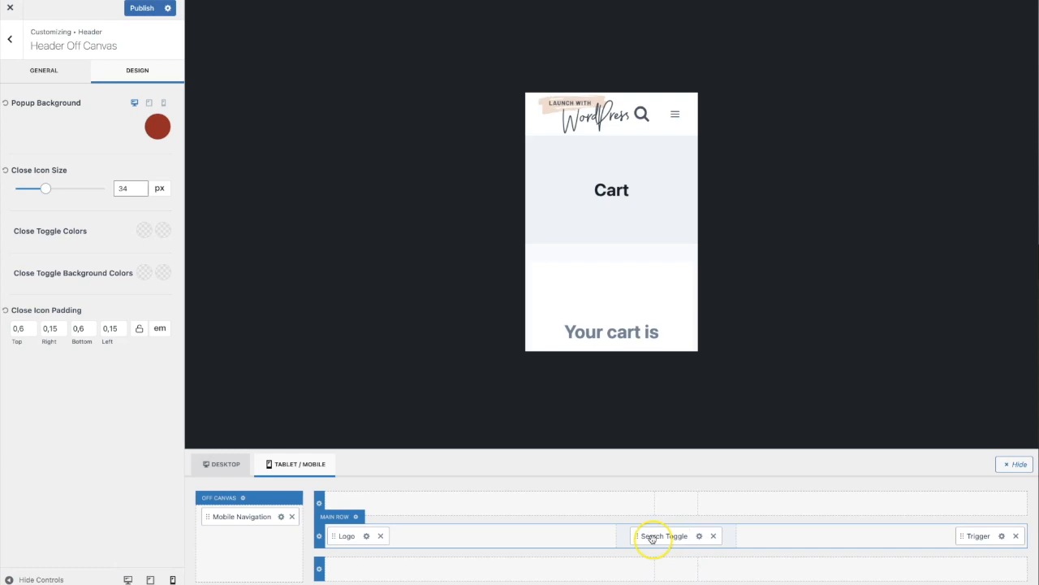
drag(700, 539, 206, 555)
drag(229, 529, 232, 535)
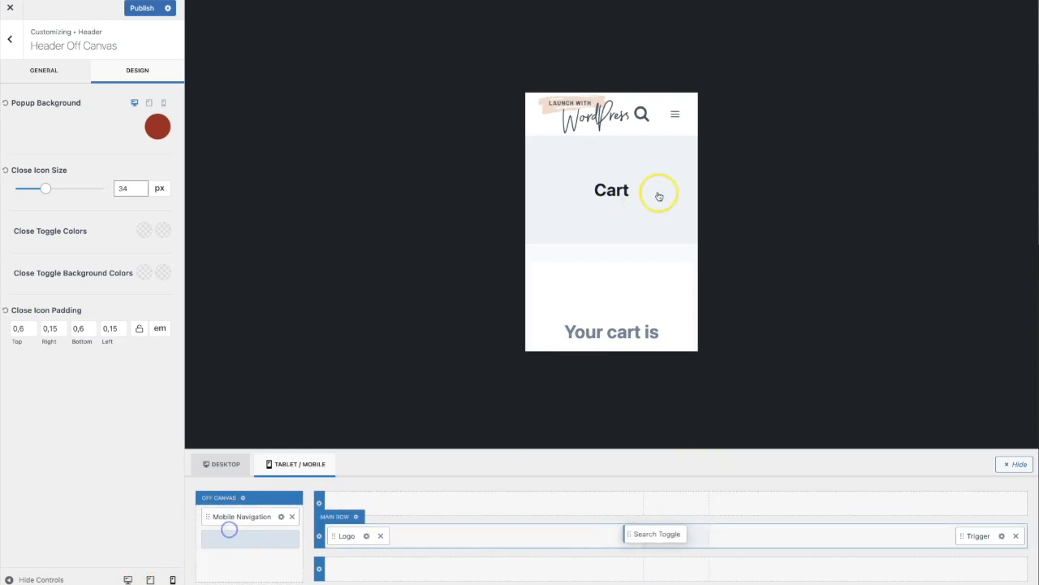
click(681, 116)
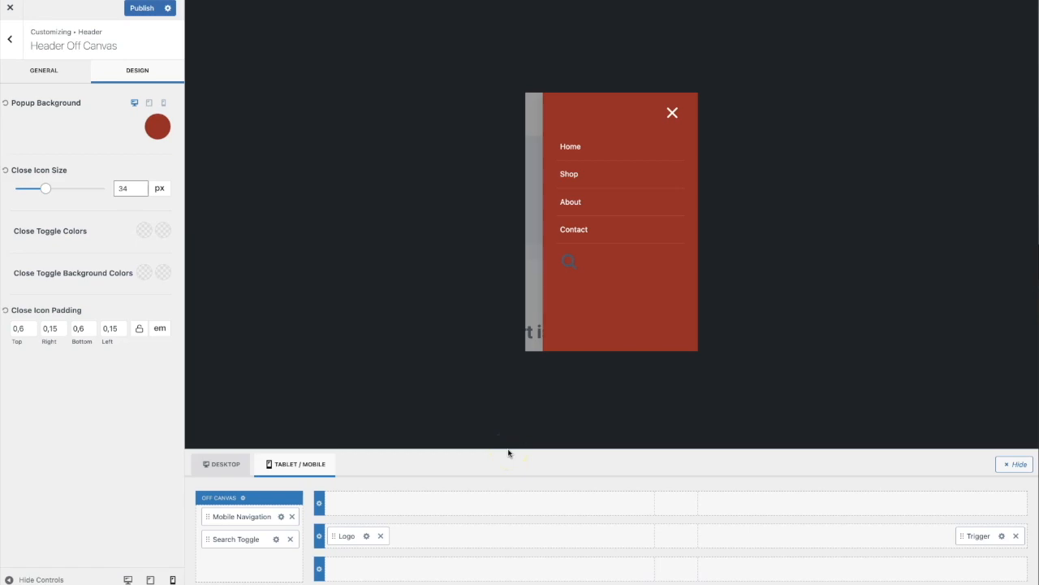
click(672, 112)
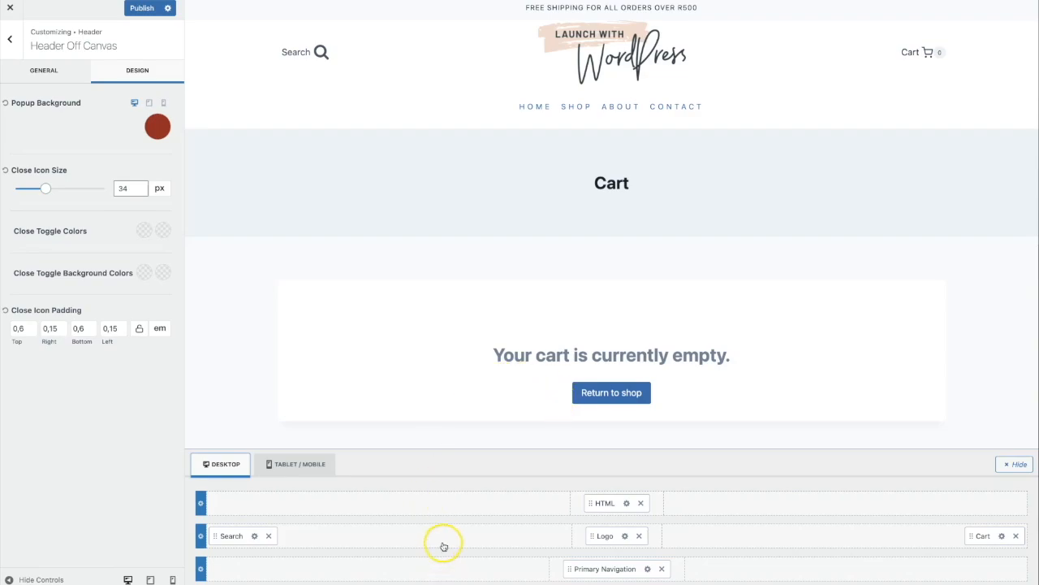
Step: Add a Button beside the logo in the desktop main row and look through its general and design settings
click(754, 537)
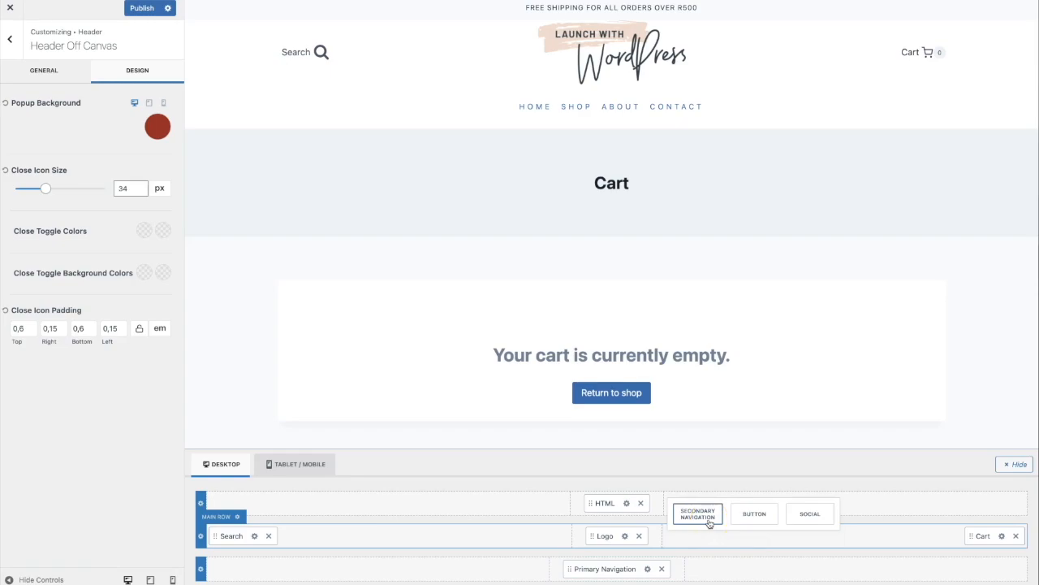
click(739, 520)
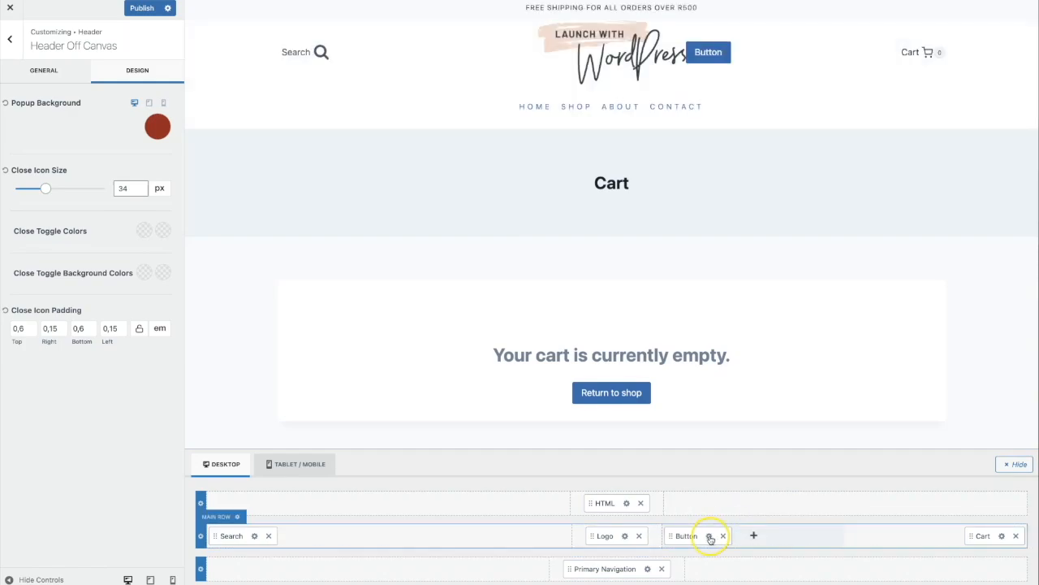
click(709, 536)
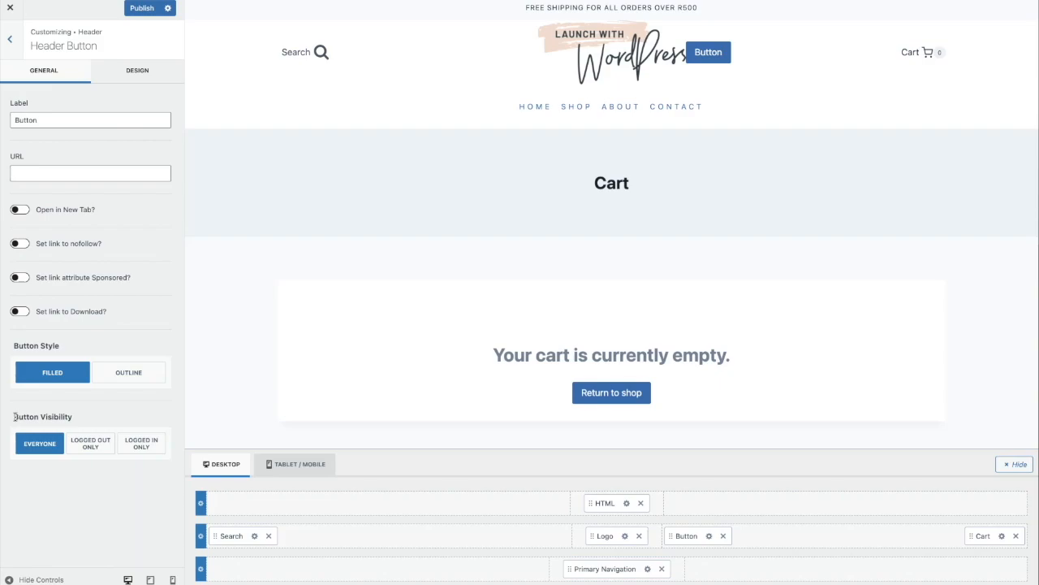
double_click(31, 121)
click(26, 174)
click(150, 75)
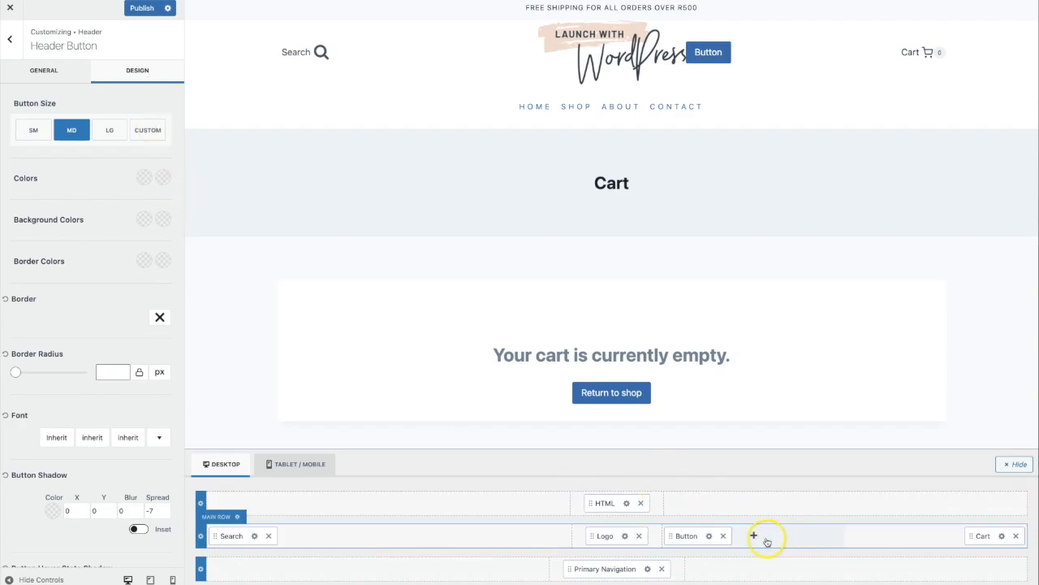
Step: Add the Social element next to the button in the desktop main row and view the networks that can be added
click(762, 538)
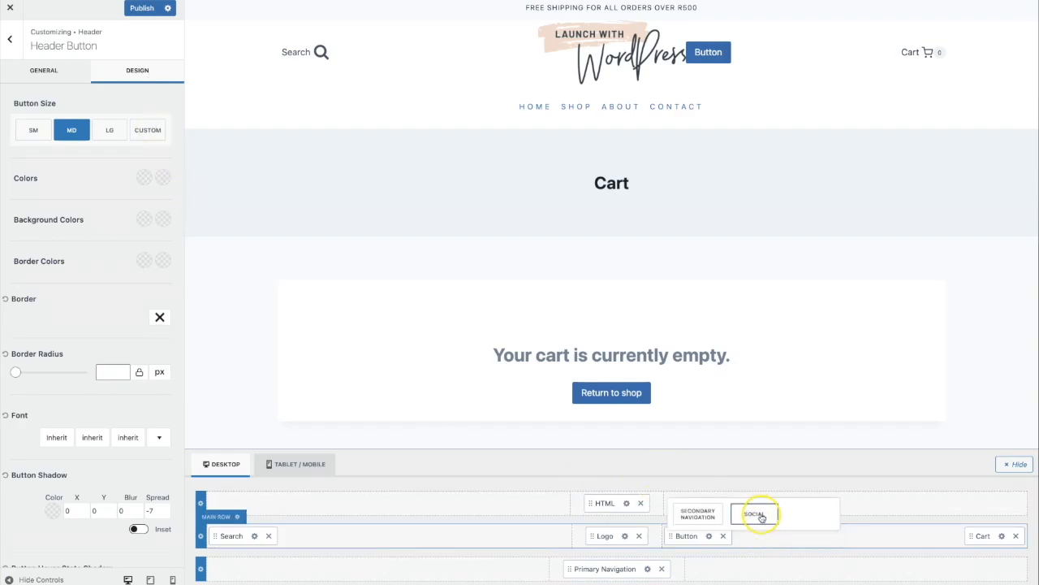
click(755, 514)
click(779, 536)
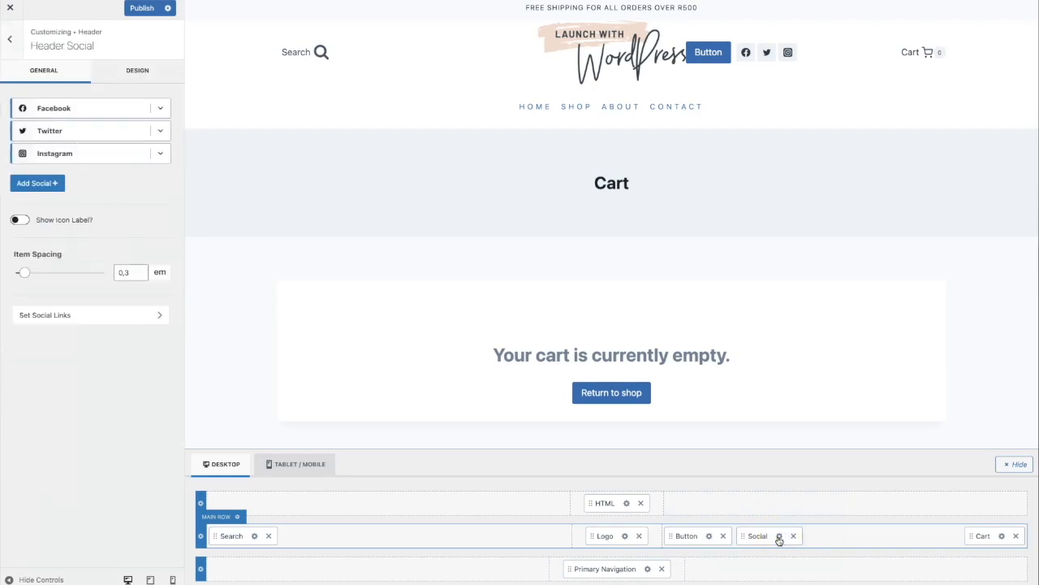
click(31, 185)
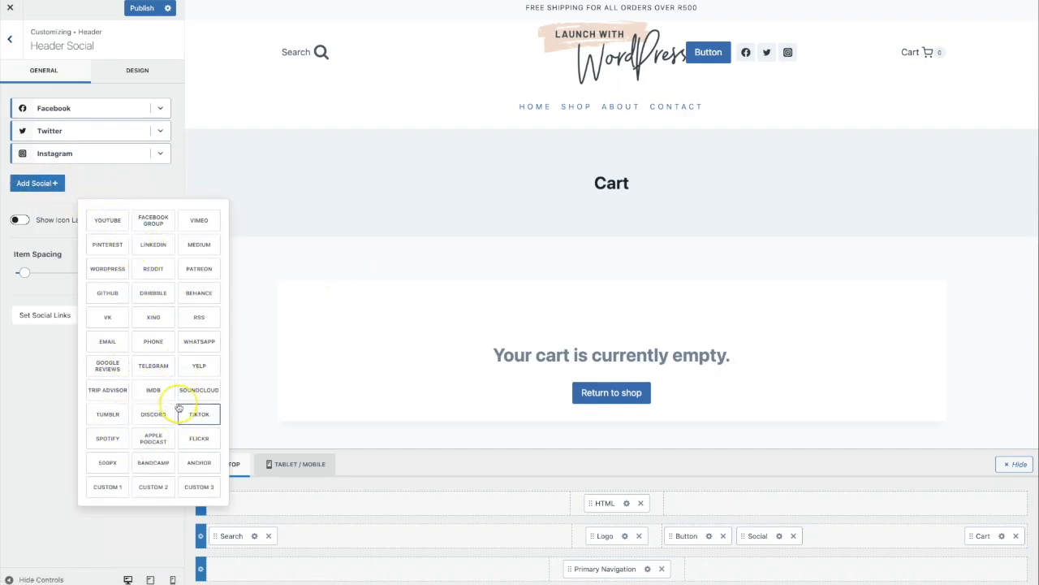
click(138, 187)
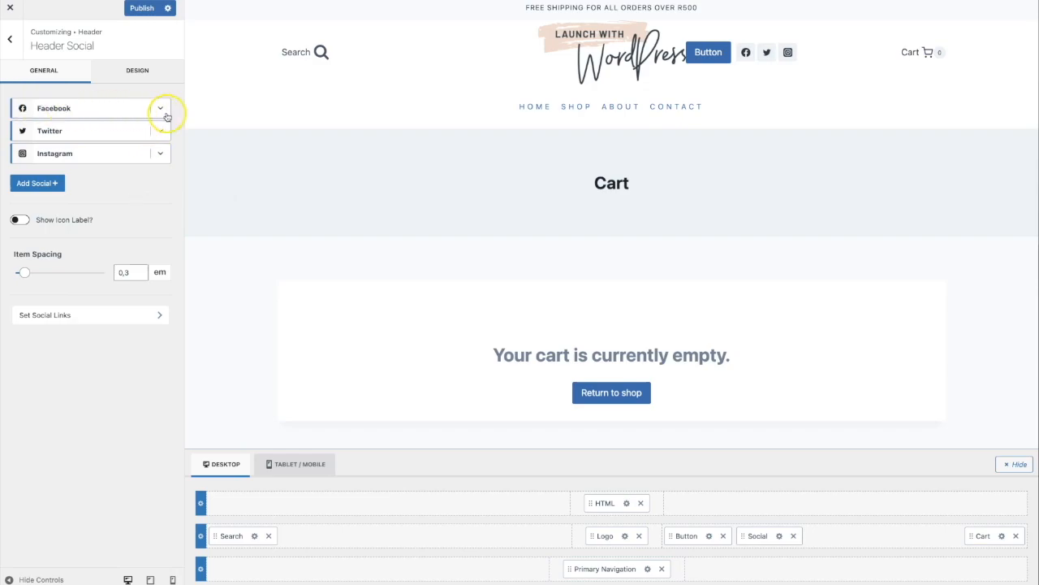
Step: Examine the Facebook item's icon, SVG and image options, its label, the social design settings and the social links settings
click(161, 109)
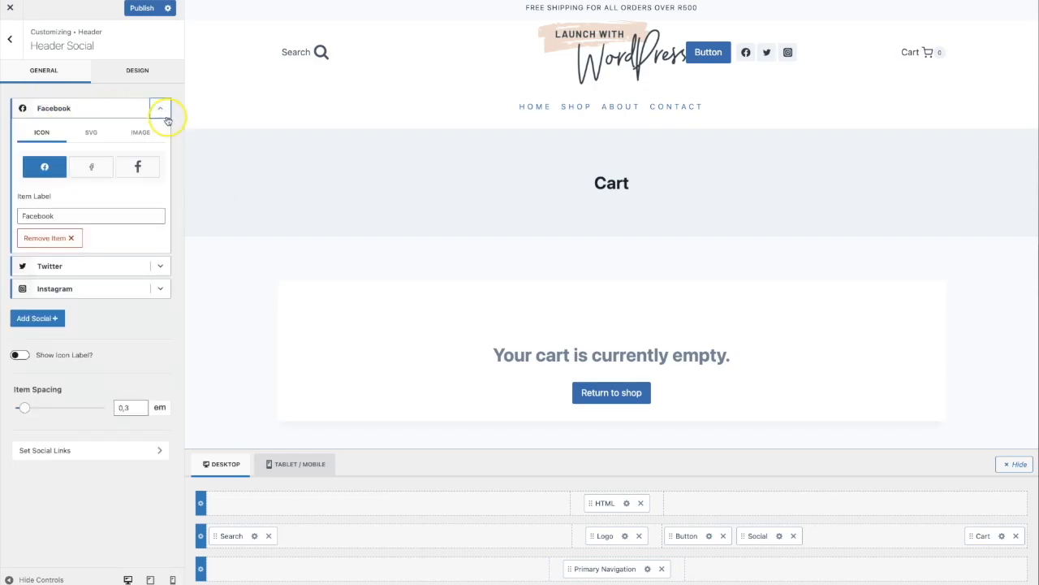
click(86, 134)
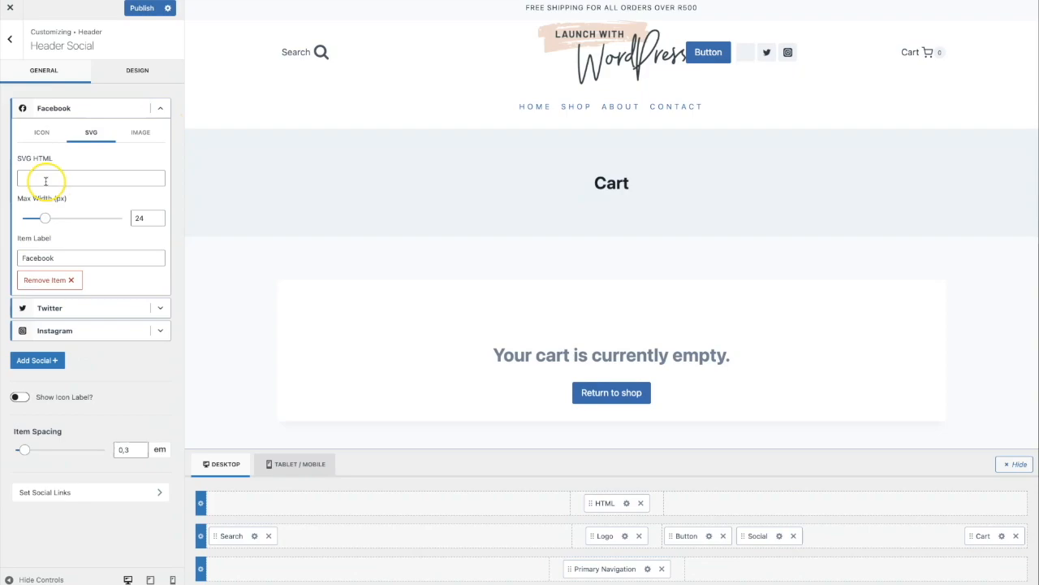
click(130, 137)
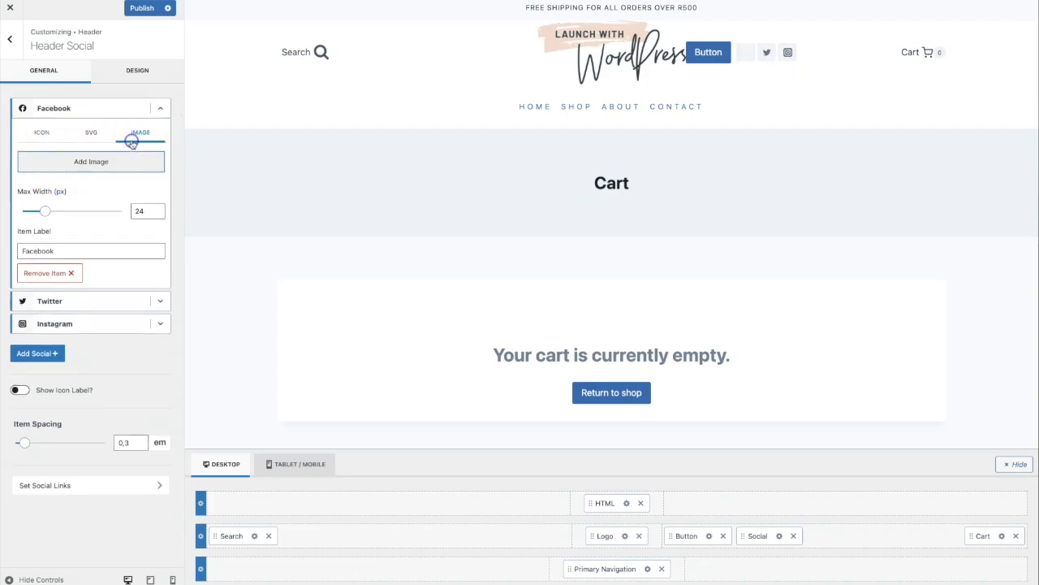
click(39, 135)
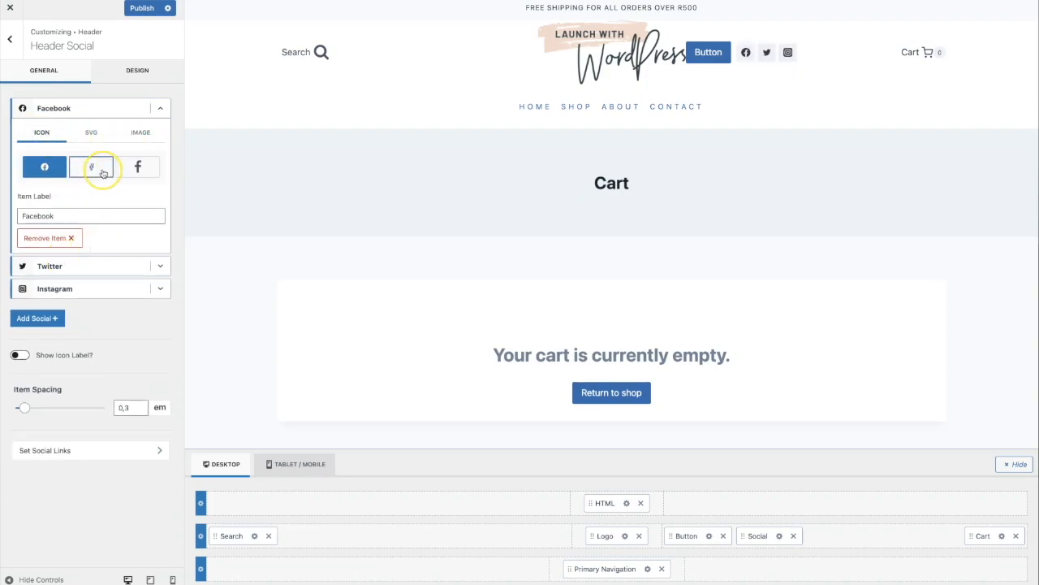
drag(72, 216, 18, 215)
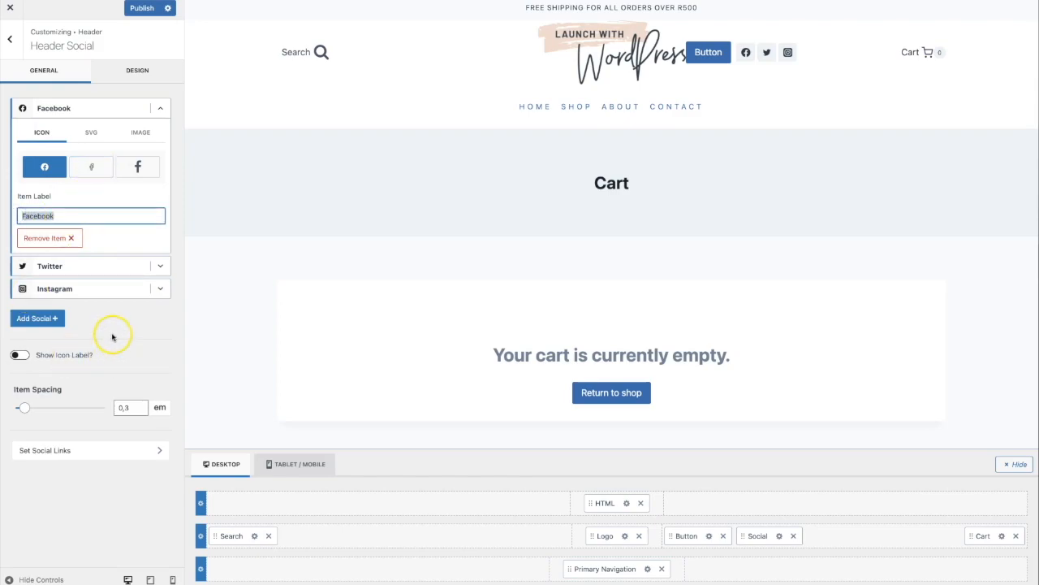
click(126, 76)
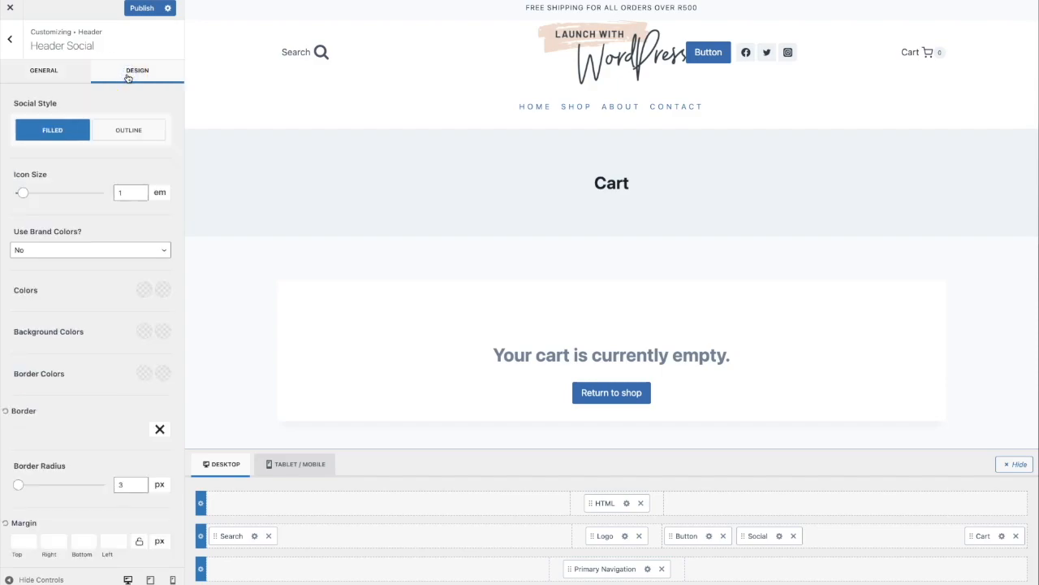
click(53, 74)
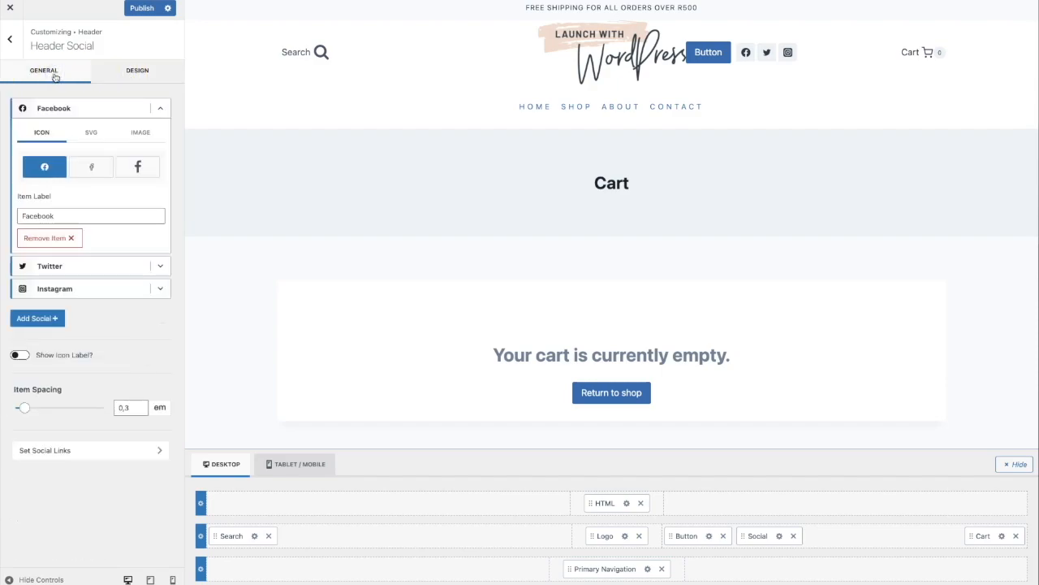
click(41, 457)
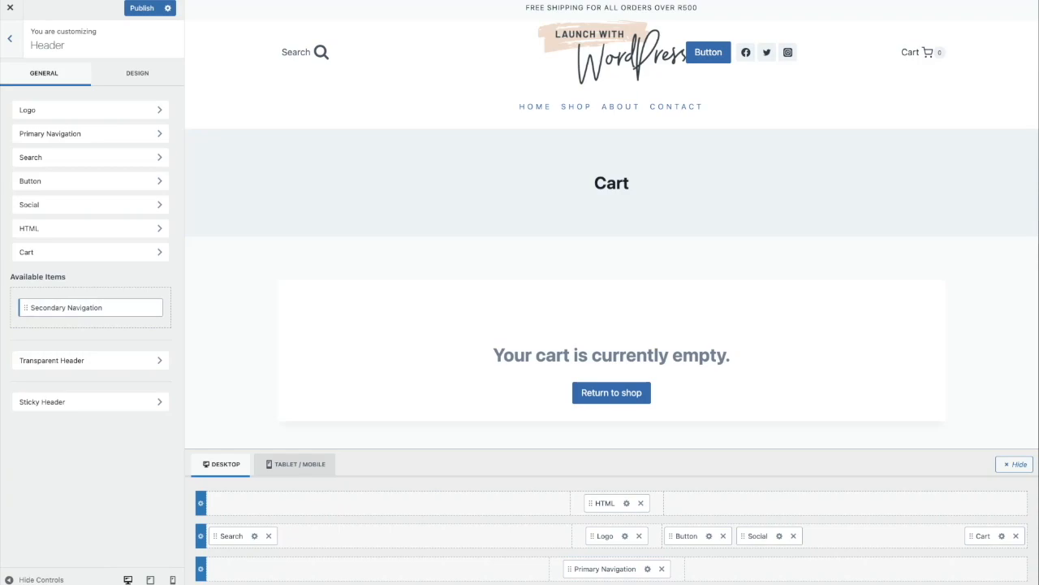
Step: Enable the transparent header in the theme's header settings
click(10, 38)
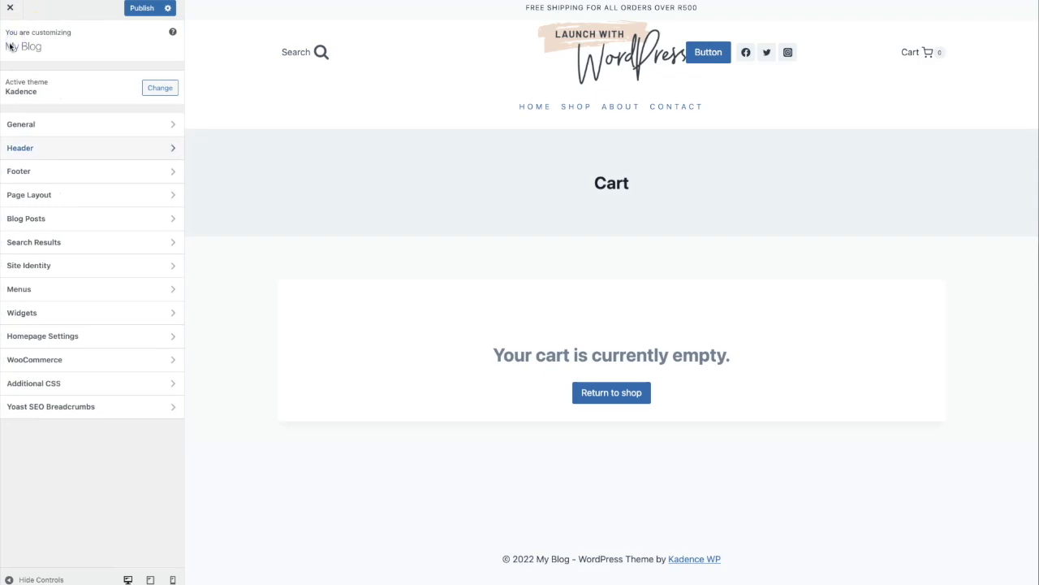
click(57, 149)
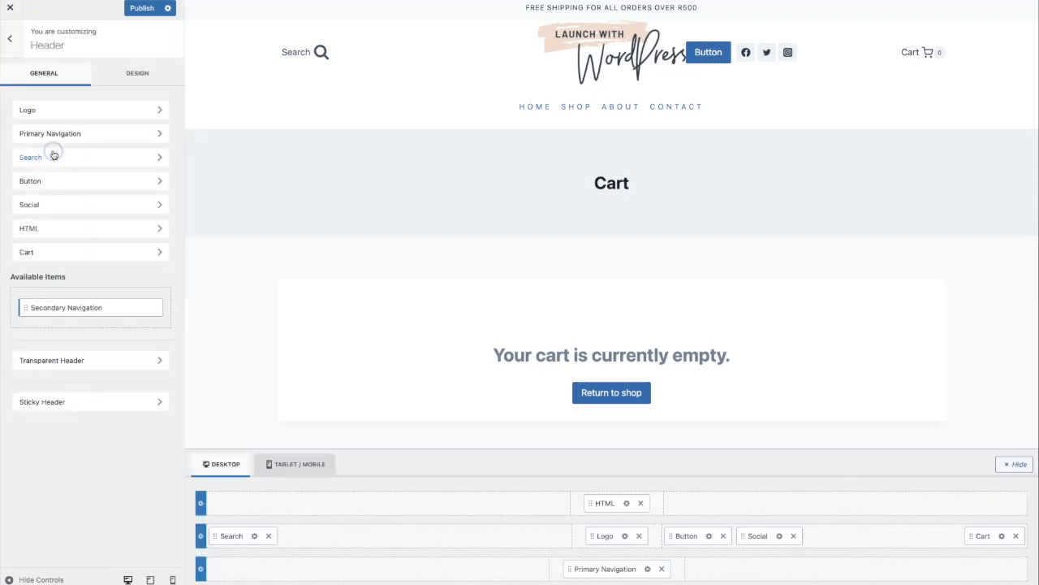
click(54, 364)
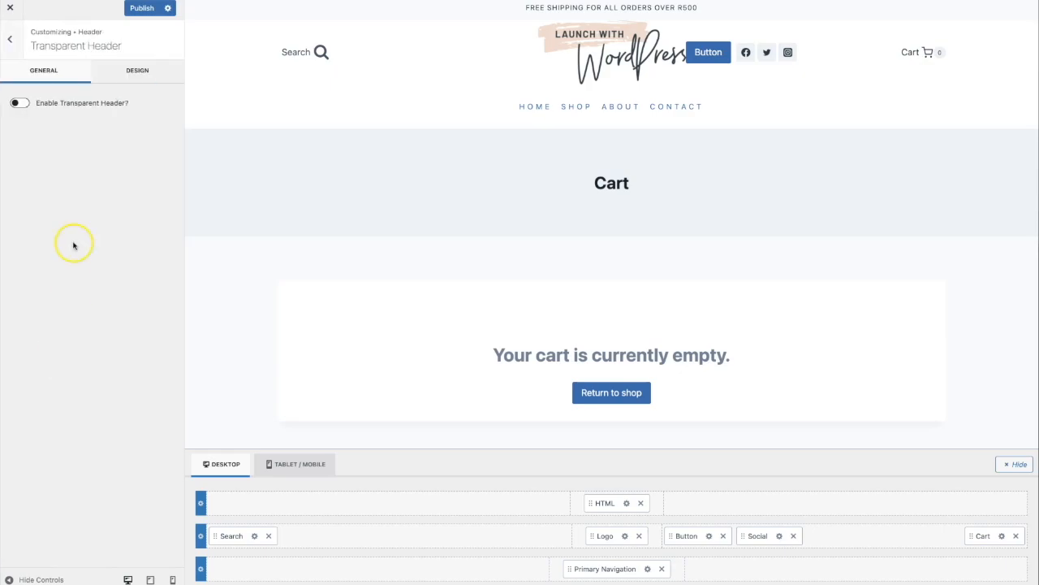
click(18, 102)
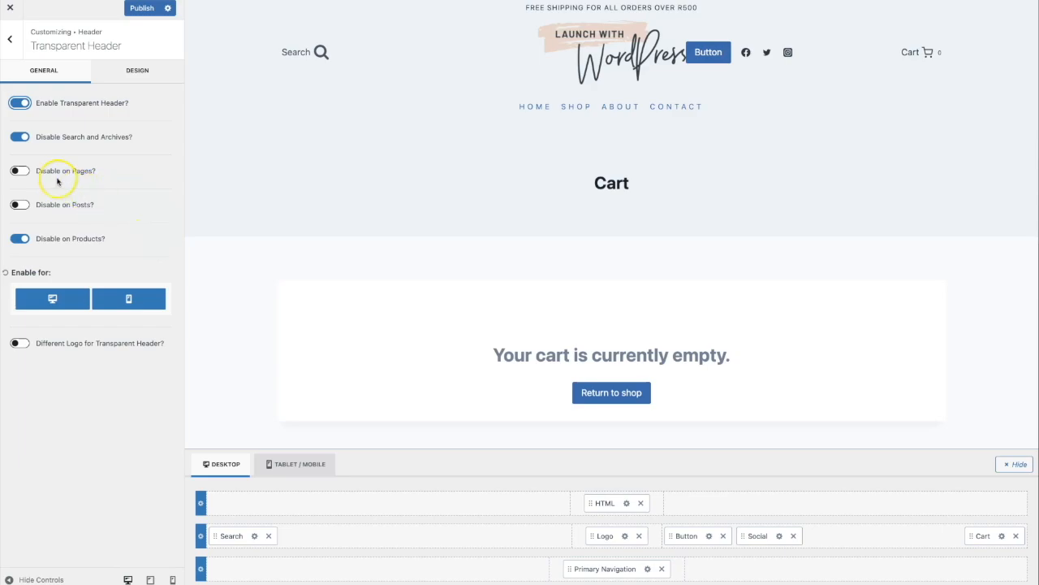
Step: Try disabling the transparent header on pages, allow it there again, and disable it on posts
click(21, 172)
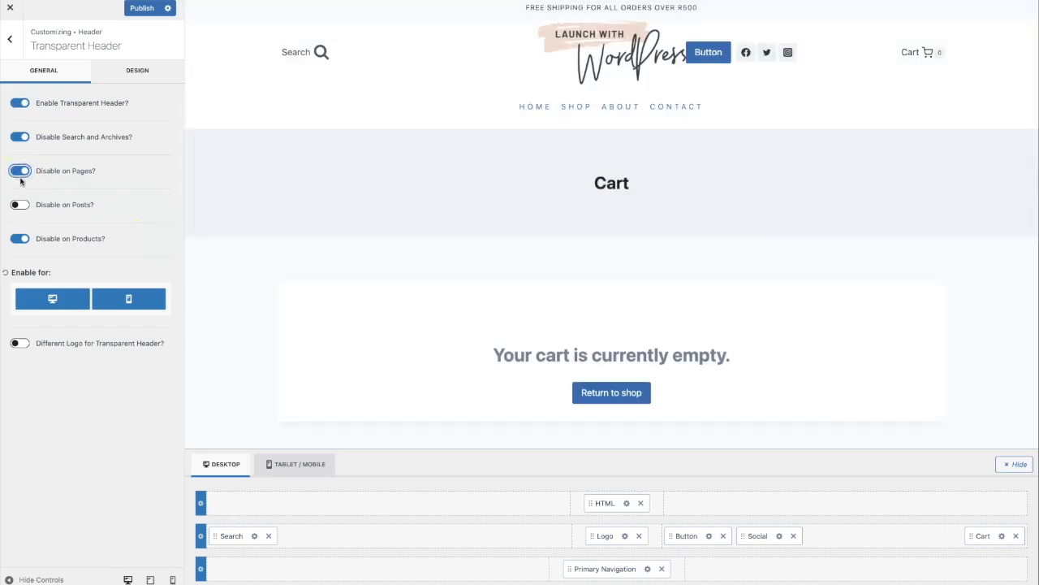
click(20, 173)
click(24, 204)
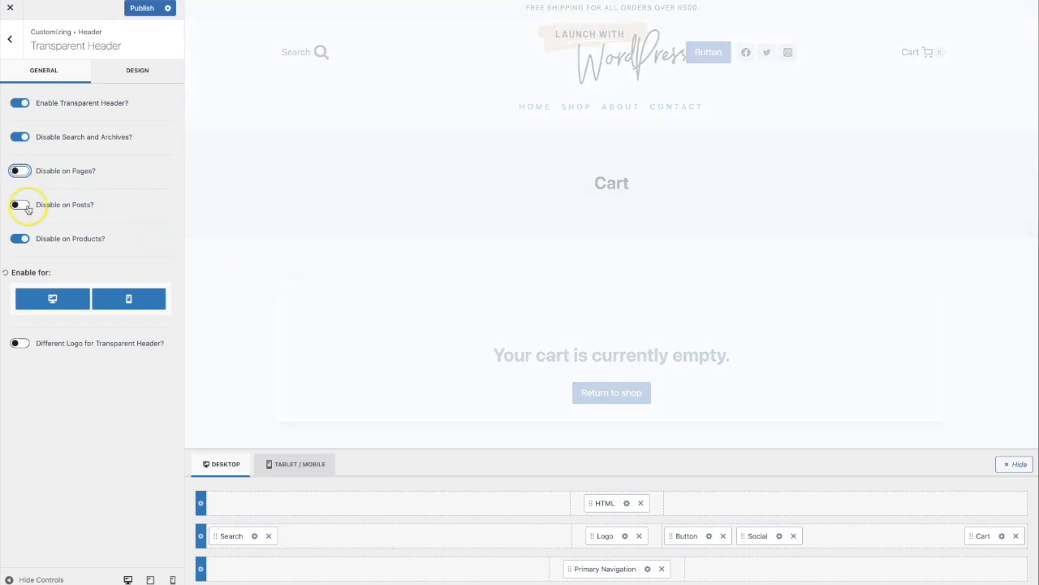
click(18, 241)
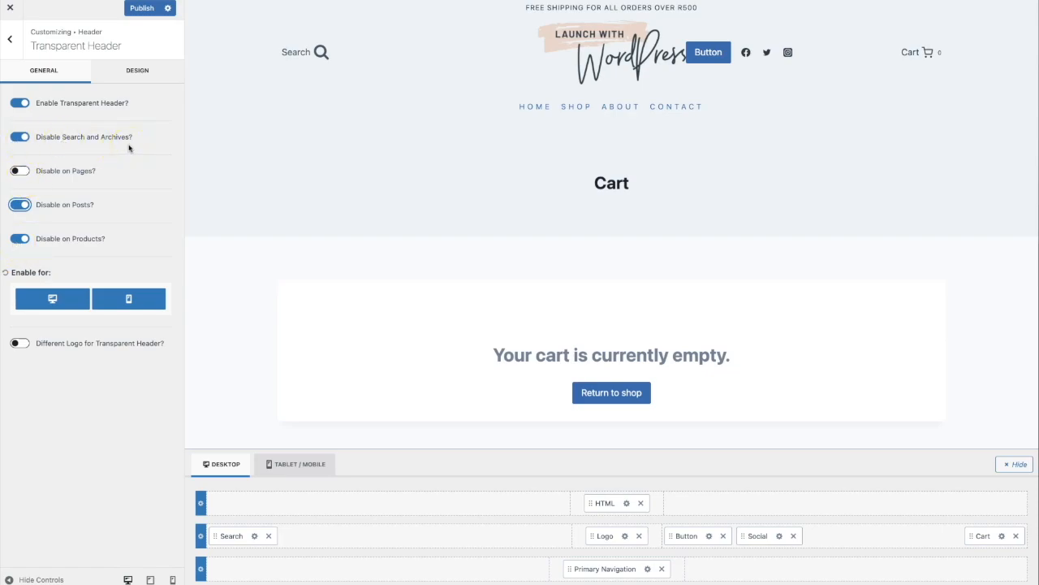
Step: Try switching the transparent header off for mobile and desktop, and enable it again for both devices
click(121, 298)
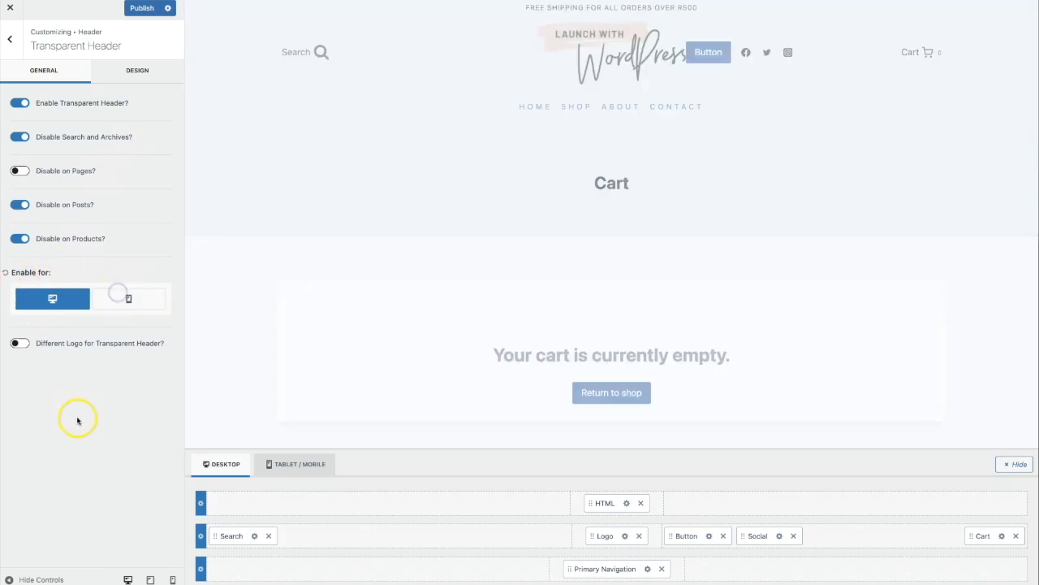
click(64, 300)
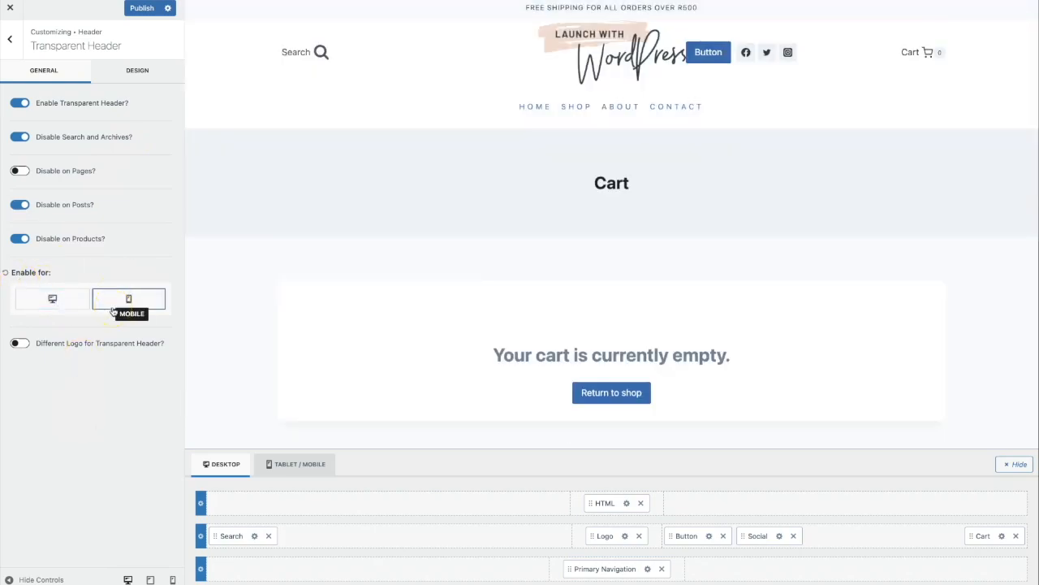
click(113, 304)
click(51, 302)
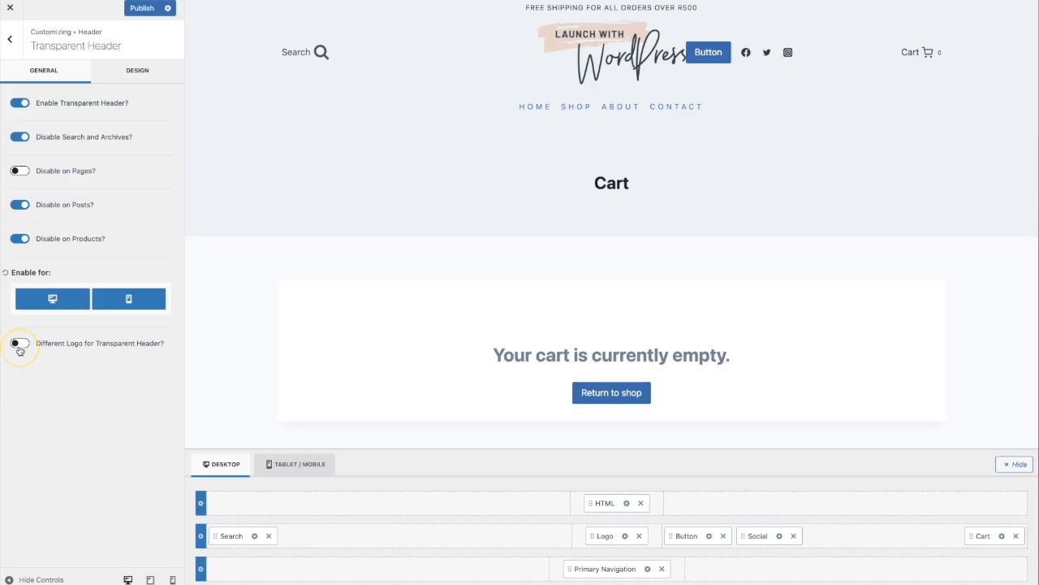
Step: Try the different logo option for the transparent header, turn it off again and return to the header settings
click(19, 349)
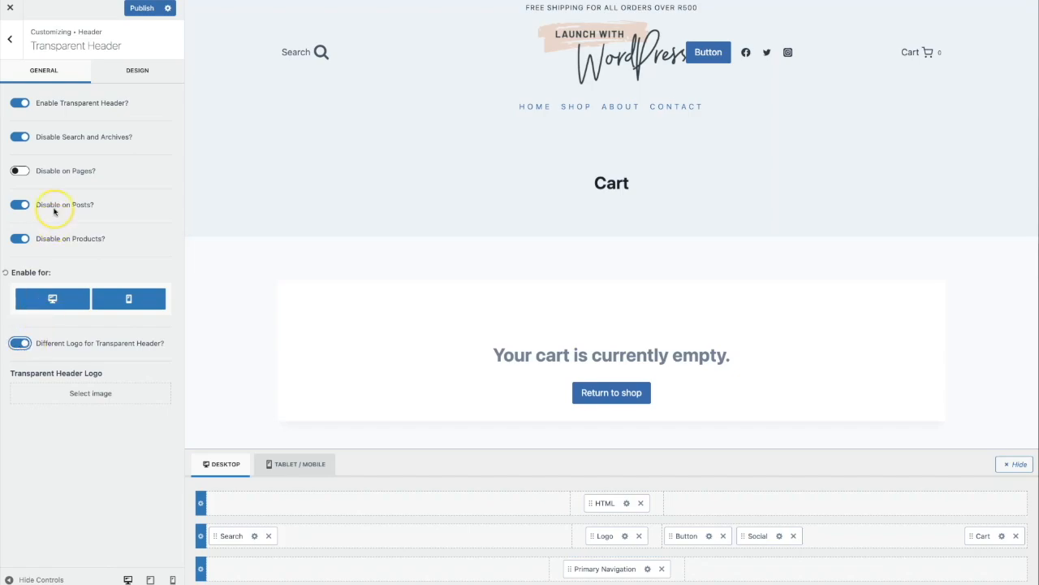
click(18, 344)
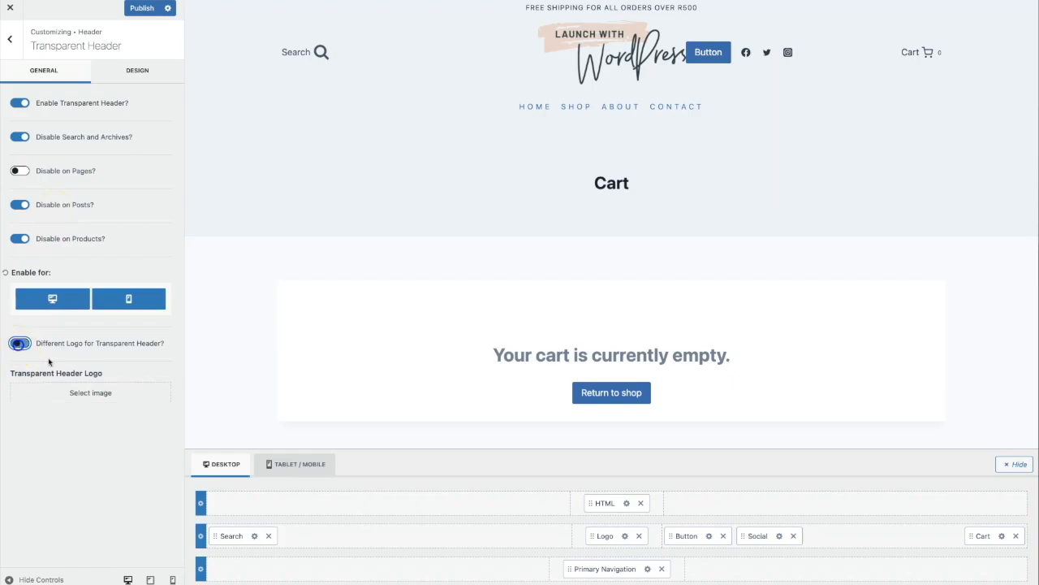
click(10, 40)
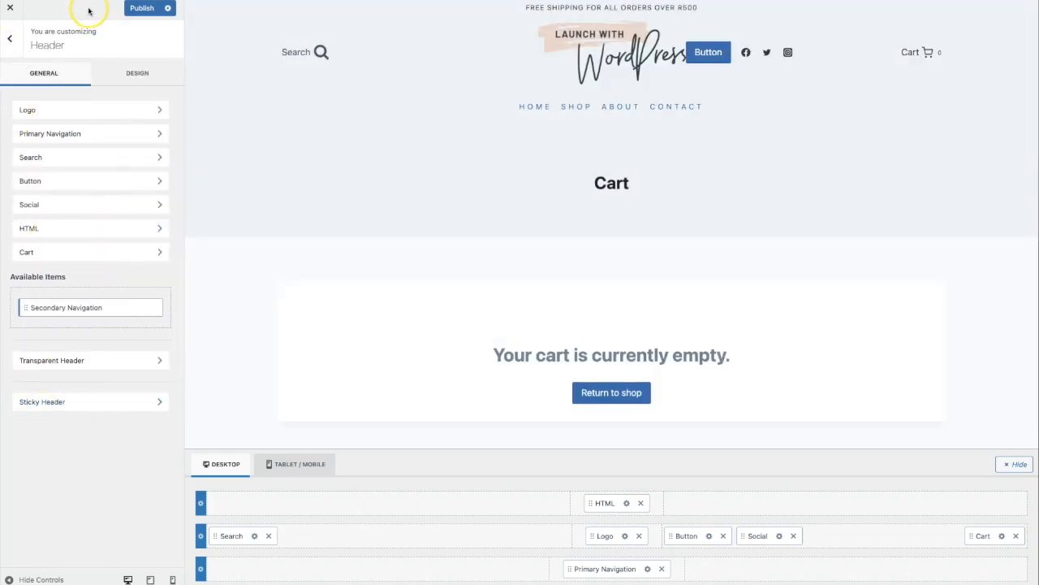
Step: Enable the sticky header for only the main row and preview it by scrolling the cart page
click(16, 43)
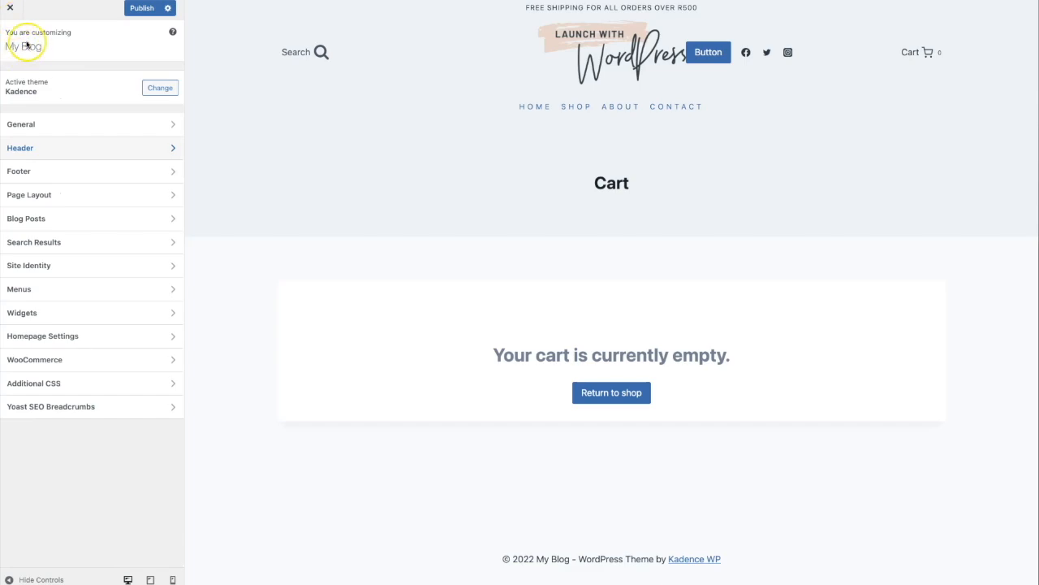
click(64, 150)
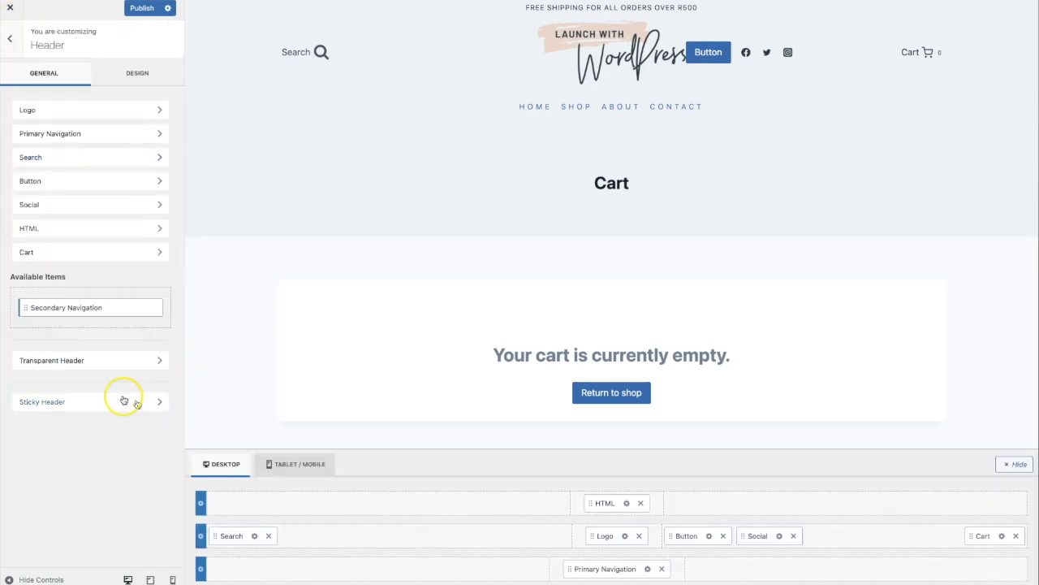
click(49, 404)
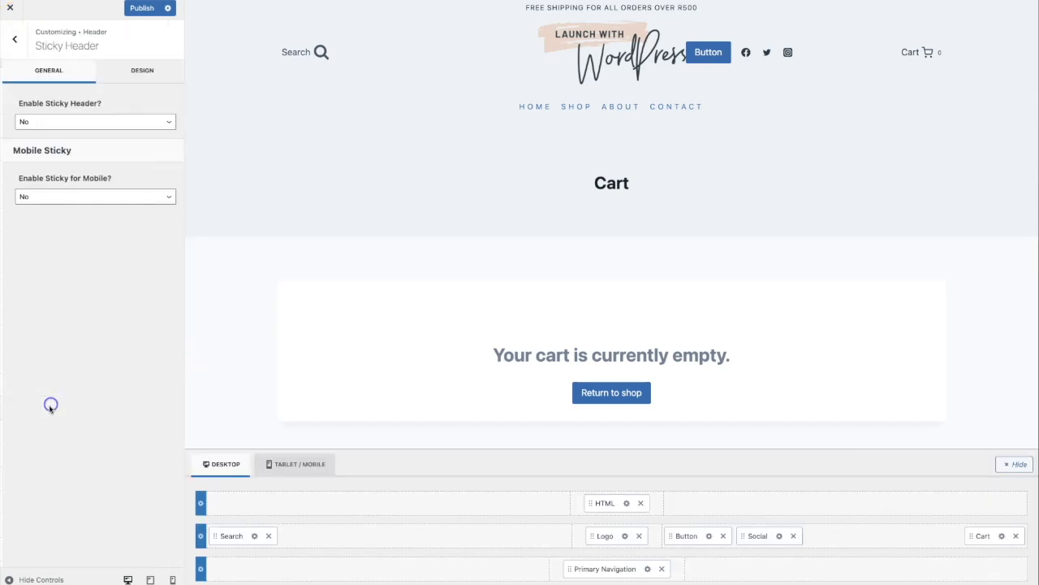
click(81, 127)
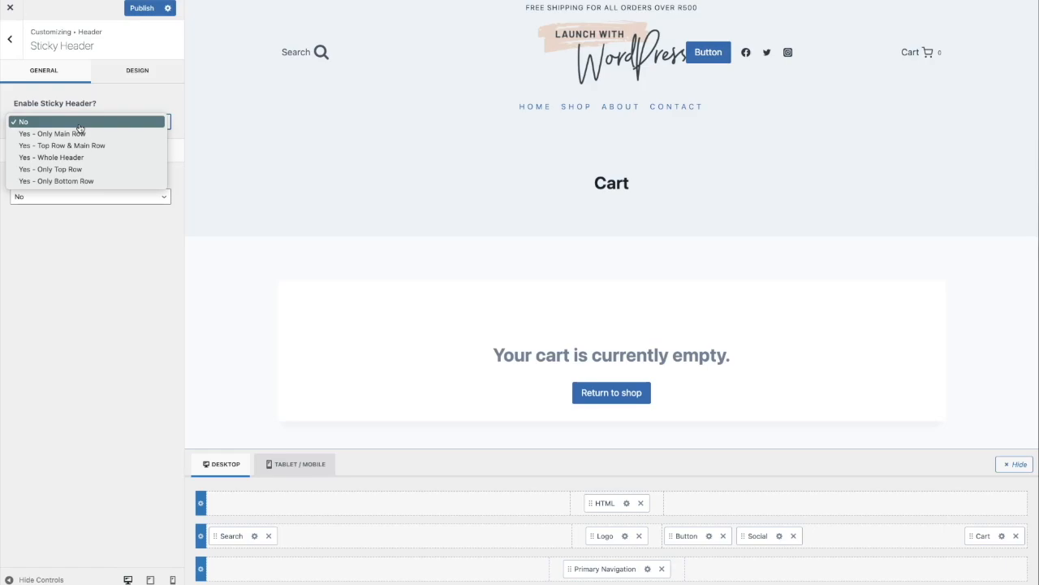
click(79, 134)
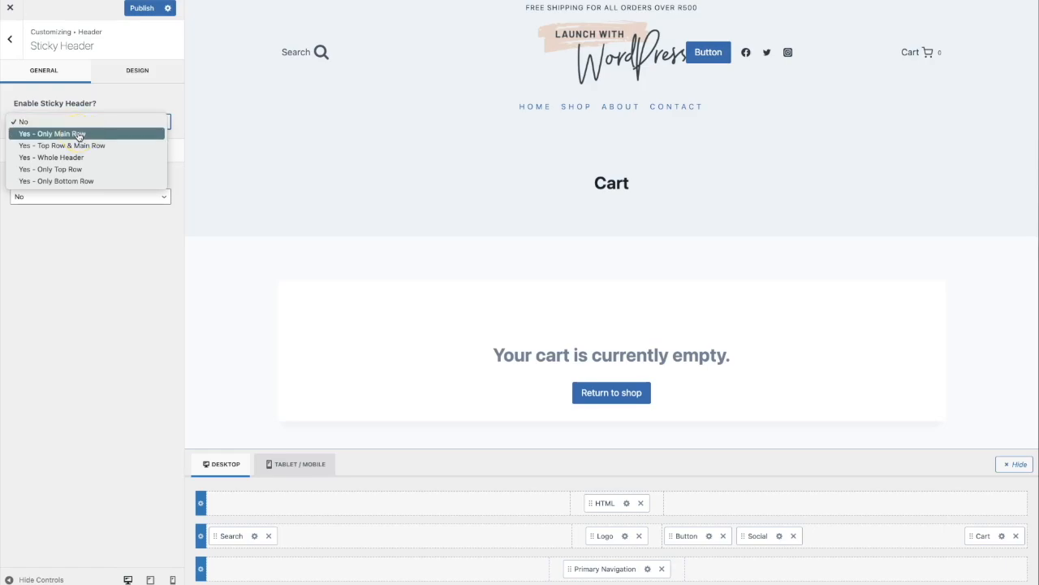
click(78, 135)
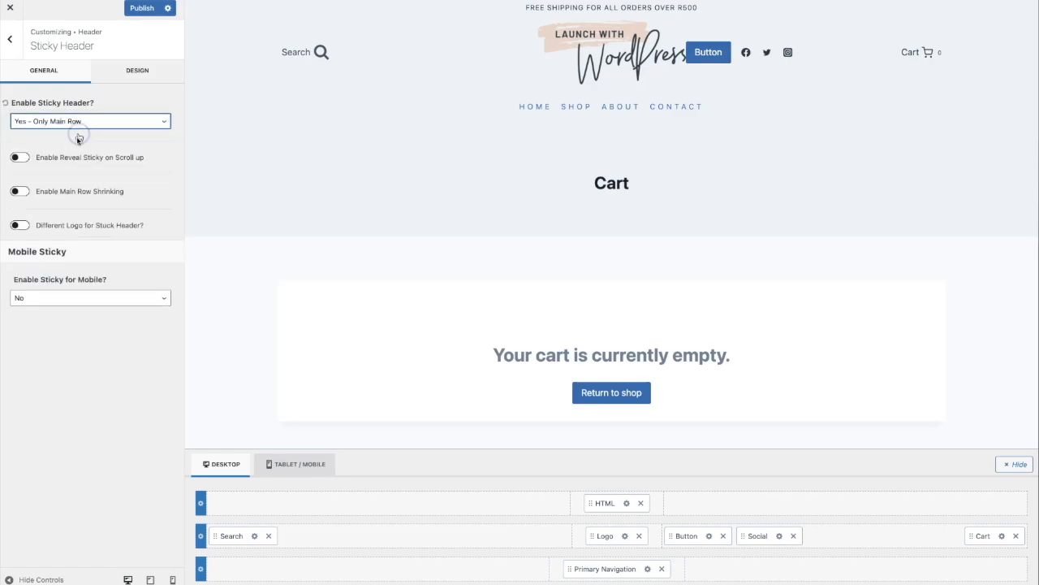
scroll(612, 268, down, 2)
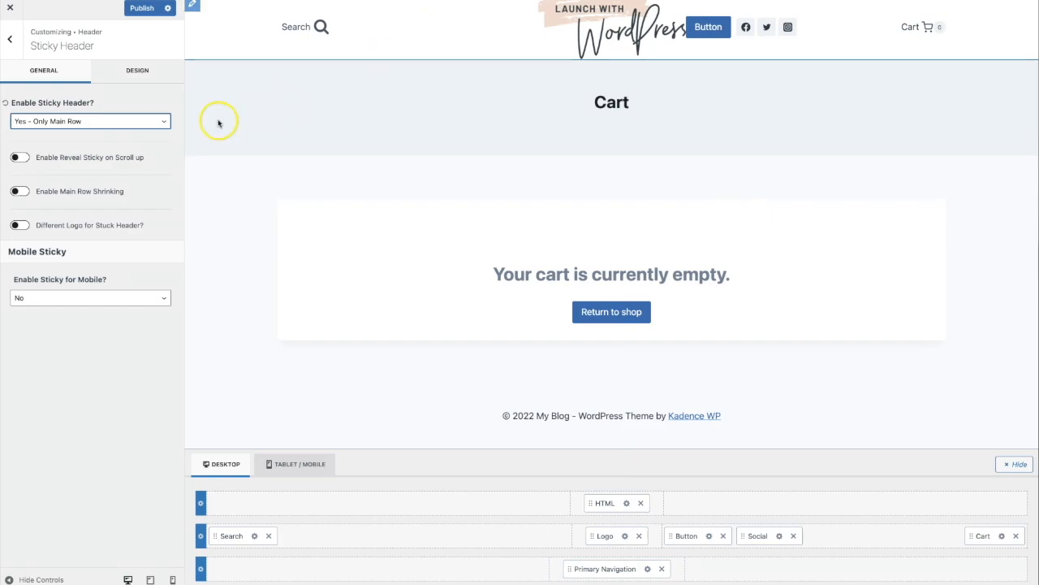
Step: Try the sticky header on the top and main rows, then on the whole header, and look over the remaining row options
click(149, 122)
click(147, 133)
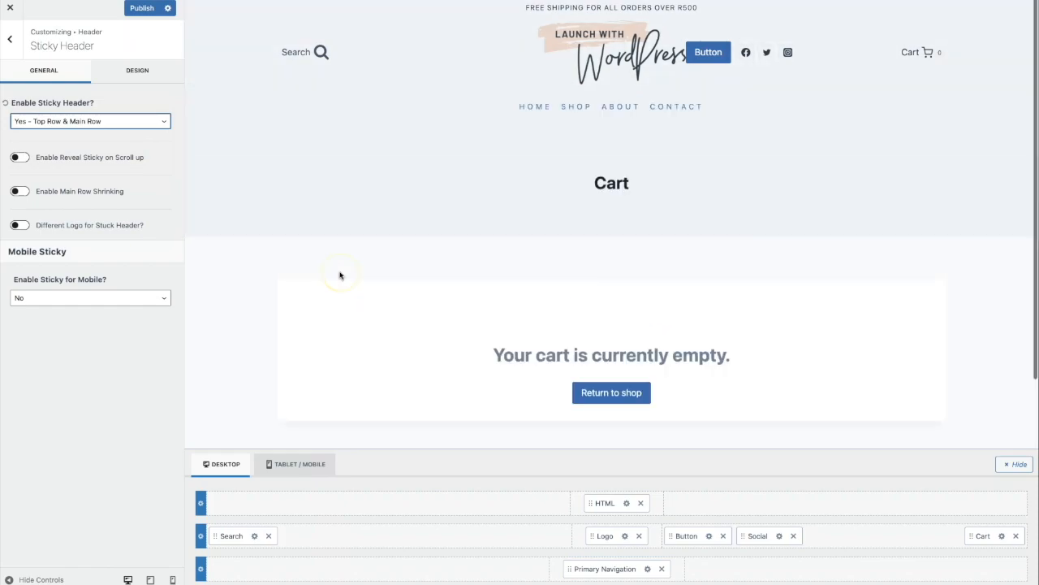
click(77, 123)
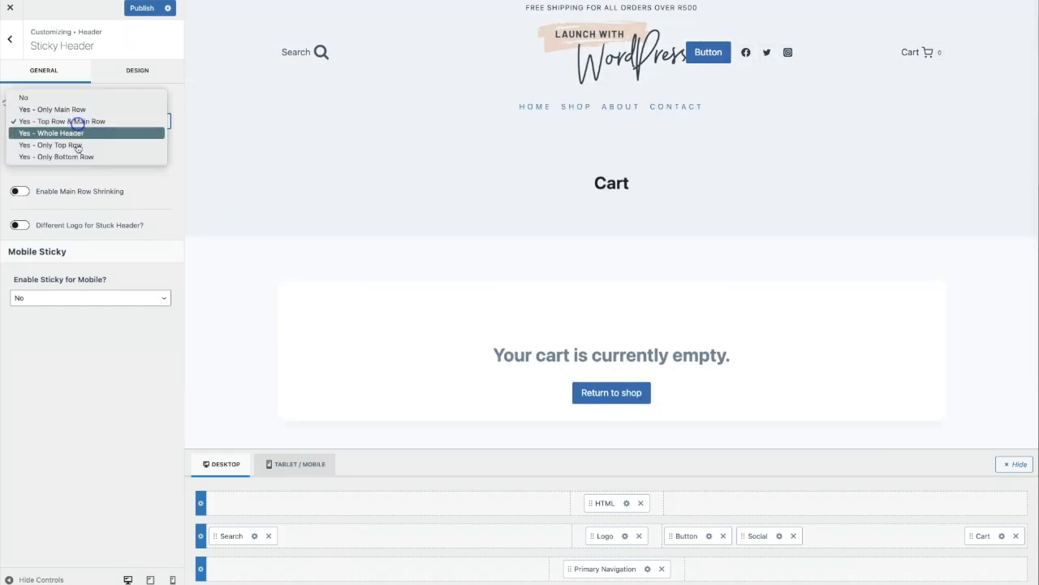
click(77, 133)
scroll(452, 290, down, 3)
scroll(453, 292, up, 3)
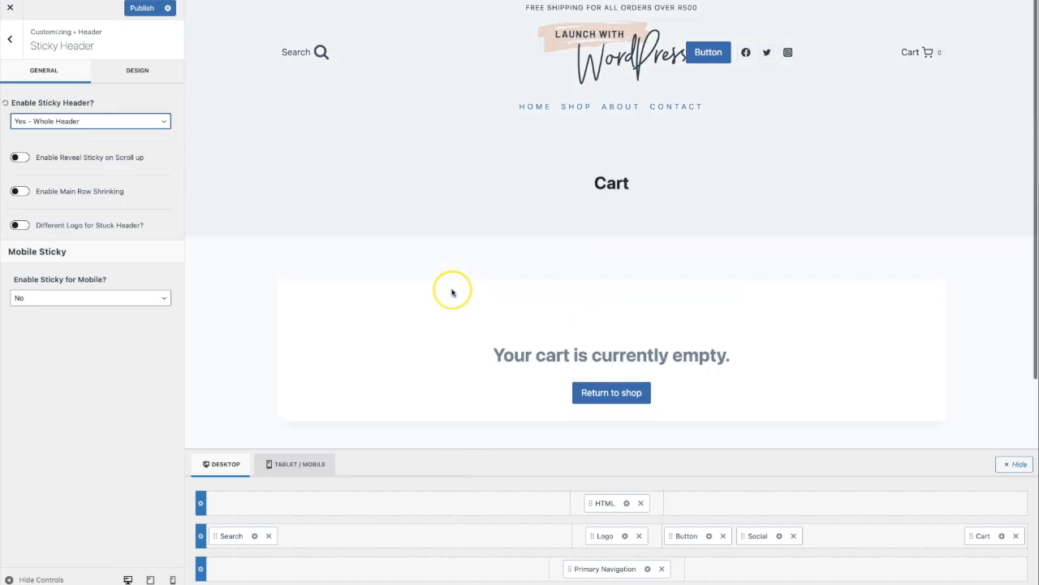
click(92, 123)
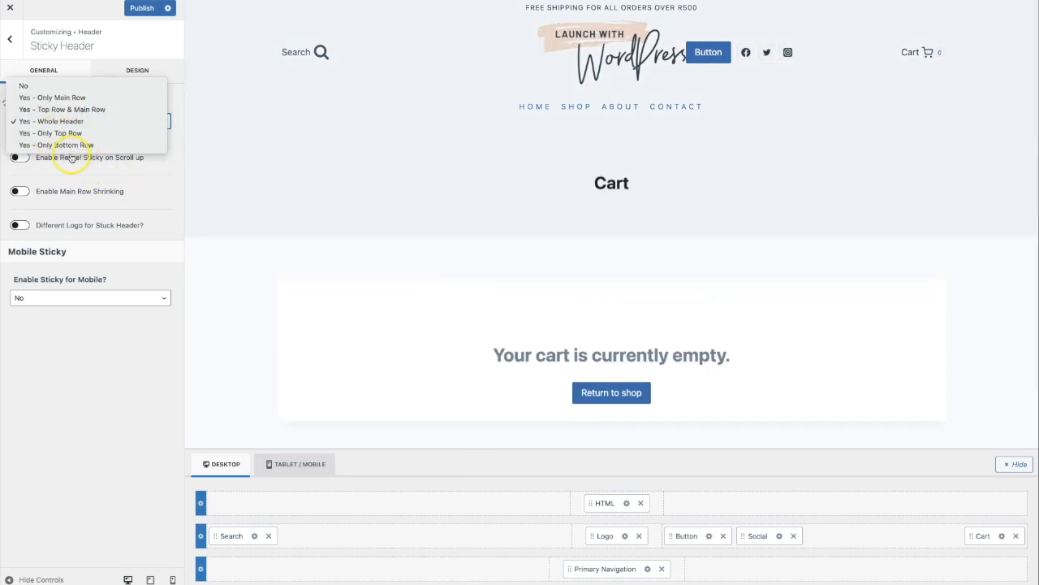
click(156, 186)
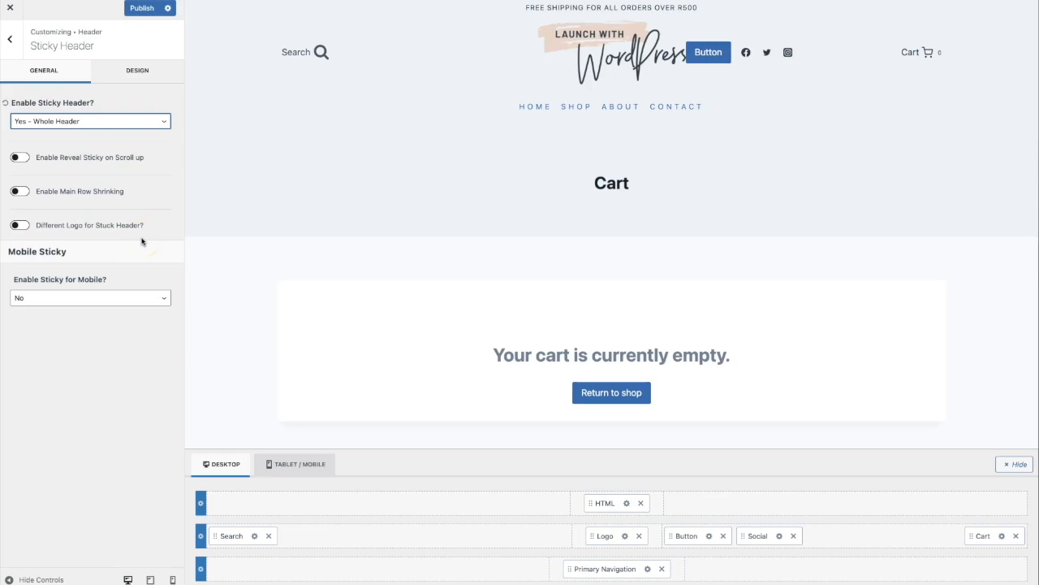
Step: Enable revealing the sticky header on scroll up, limit it to only the main row, and test it on the cart page
click(22, 158)
click(71, 121)
click(70, 98)
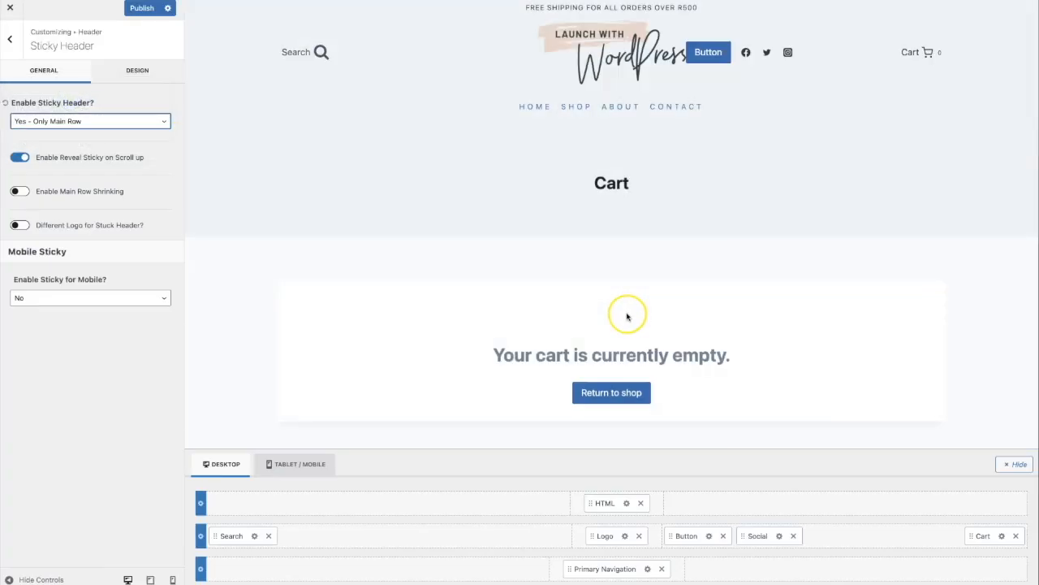
scroll(627, 317, down, 2)
scroll(627, 317, up, 2)
scroll(627, 317, down, 2)
scroll(627, 316, up, 2)
scroll(627, 317, down, 2)
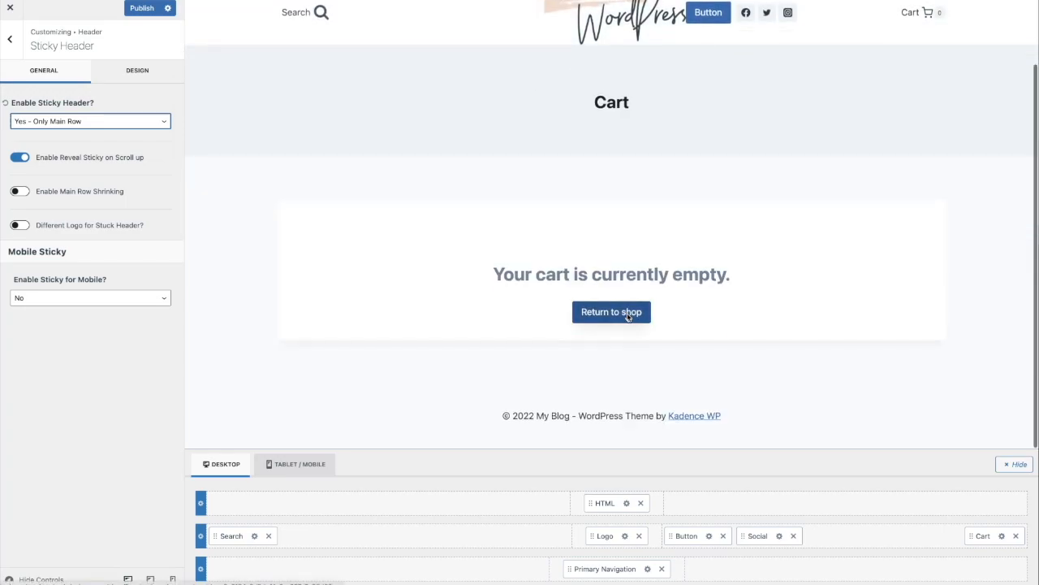
scroll(628, 317, up, 2)
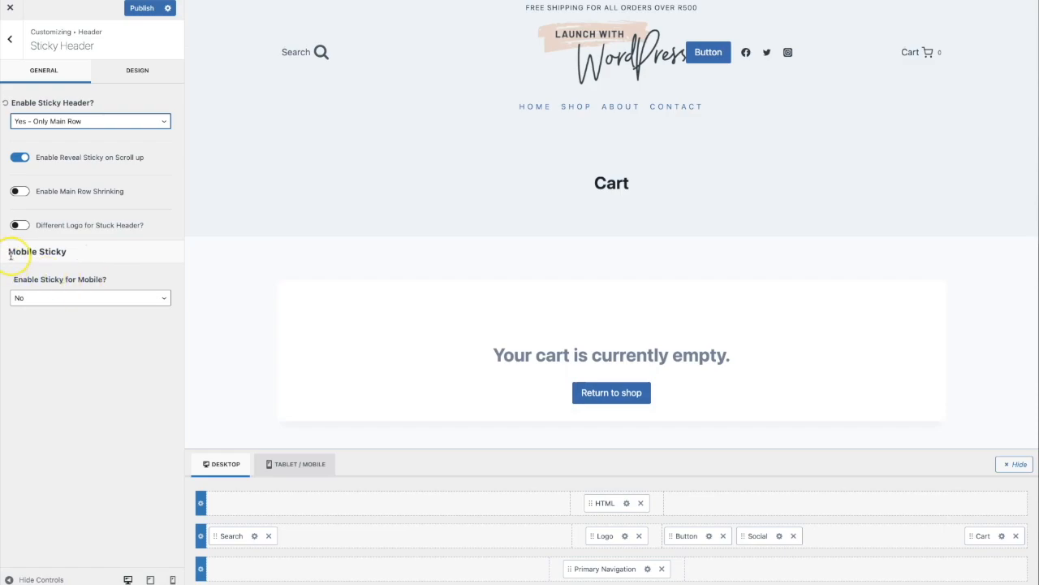